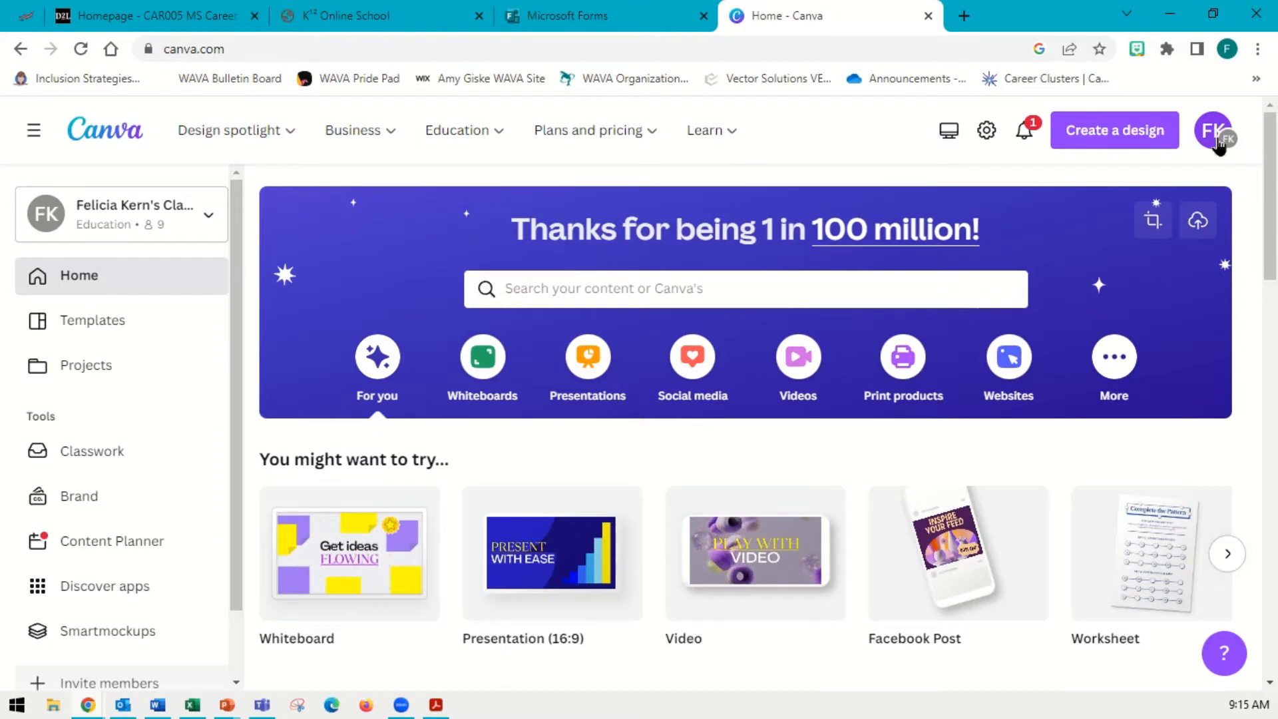
click(1218, 145)
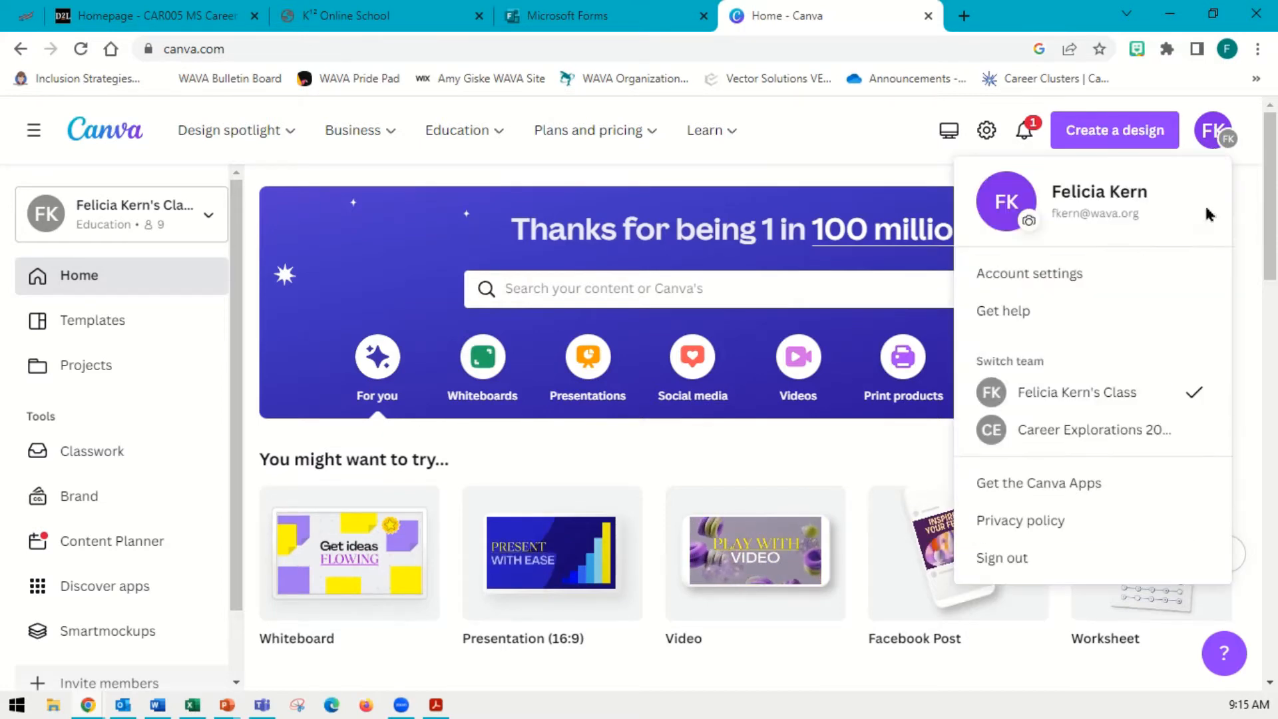
click(776, 183)
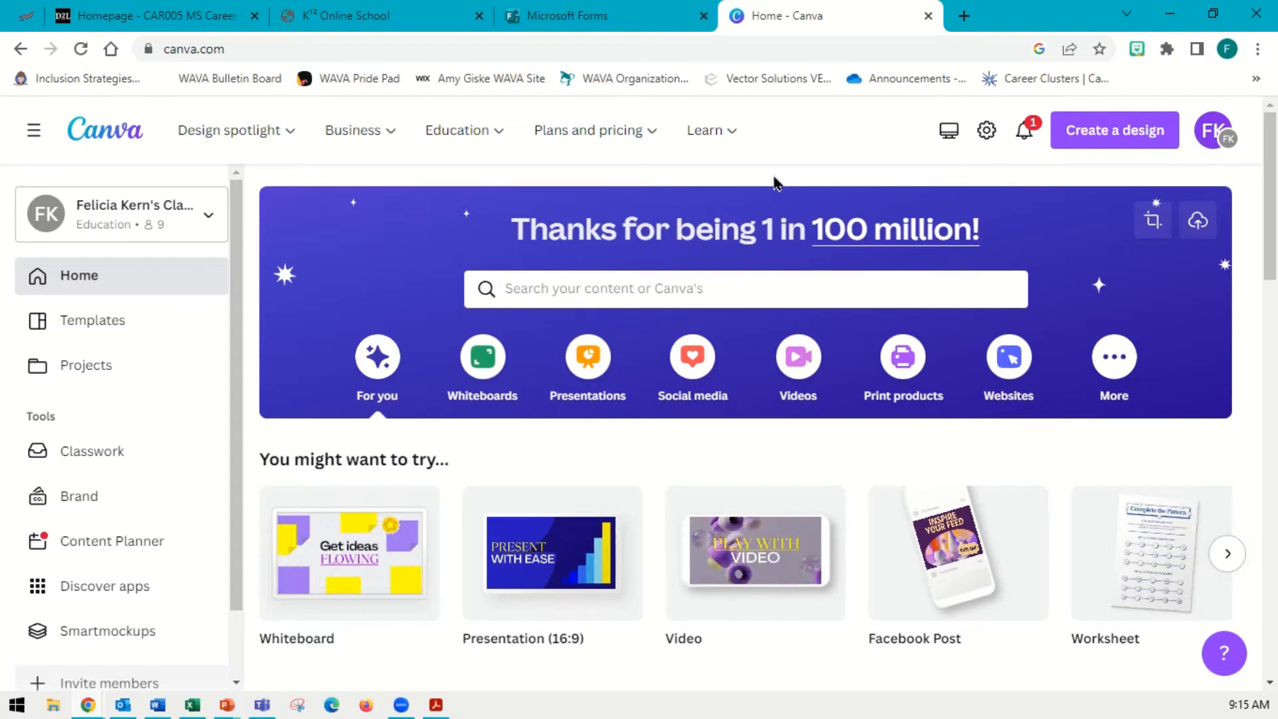
click(396, 654)
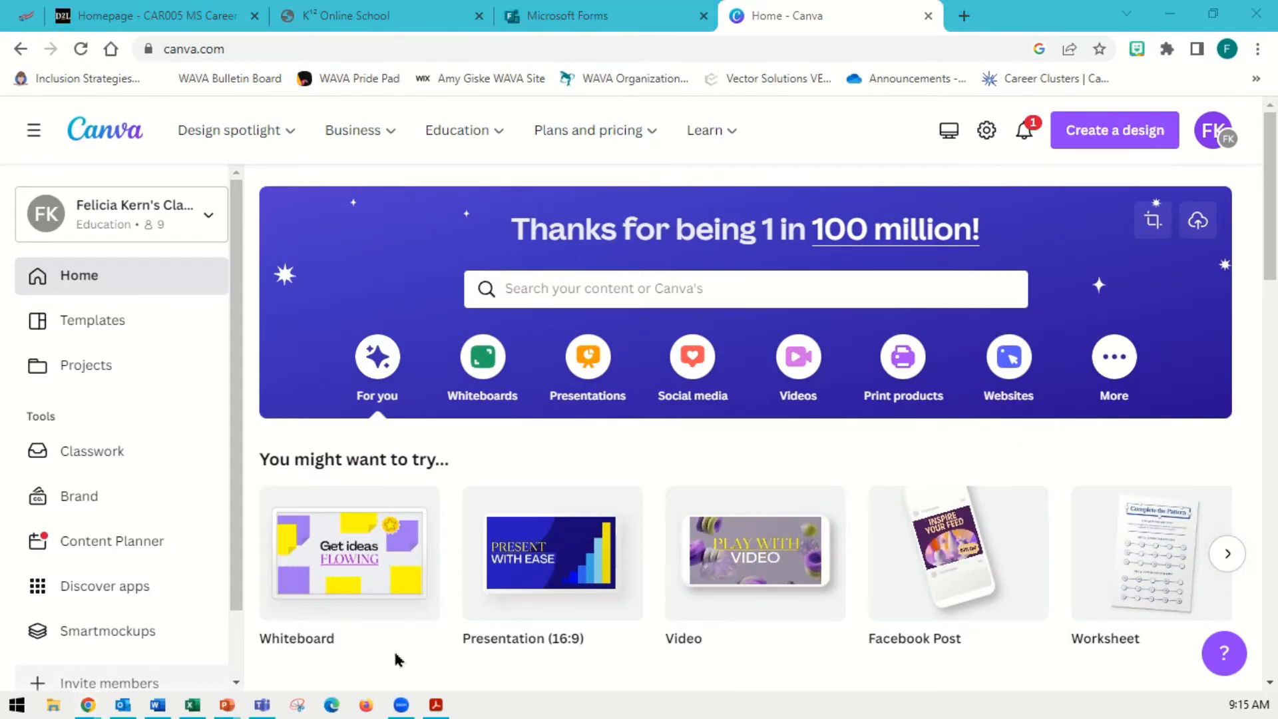
Create a blank 1920 × 1080 px video design from the Videos category
click(804, 369)
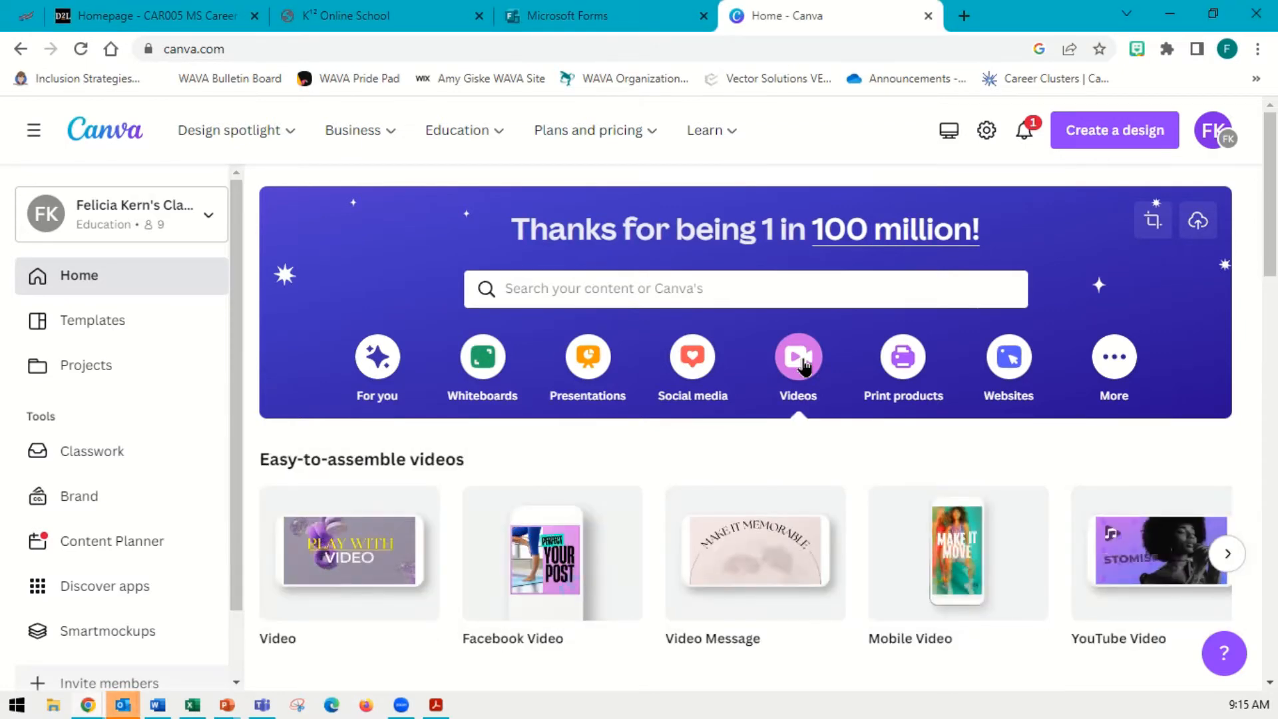
mouse_move(320, 593)
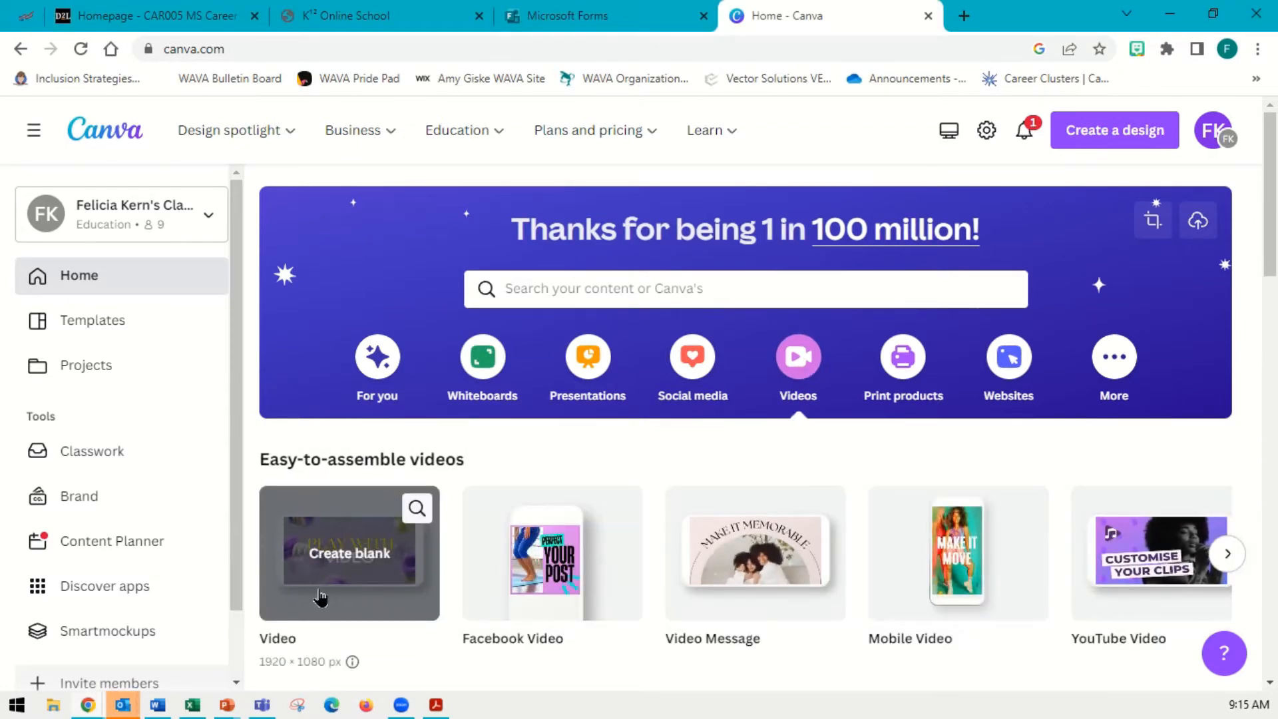
click(321, 592)
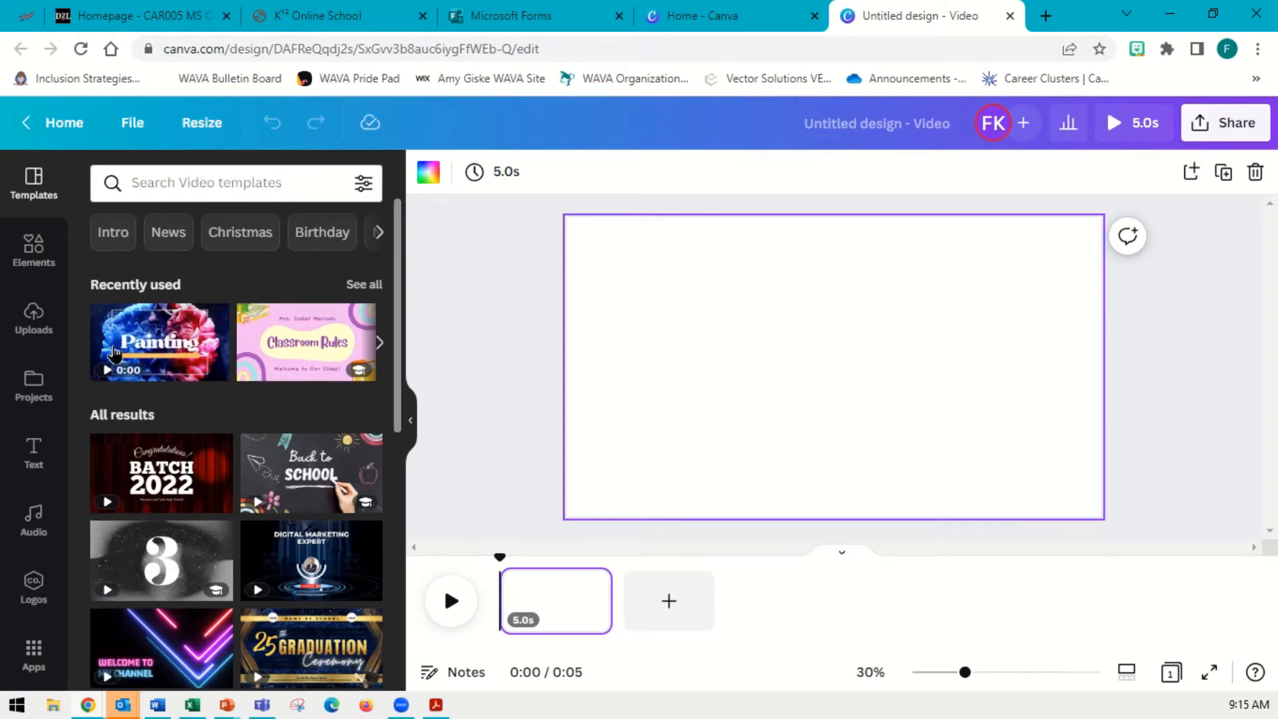
Apply the recently used Painting video template to the blank page
scroll(308, 490, down, 7)
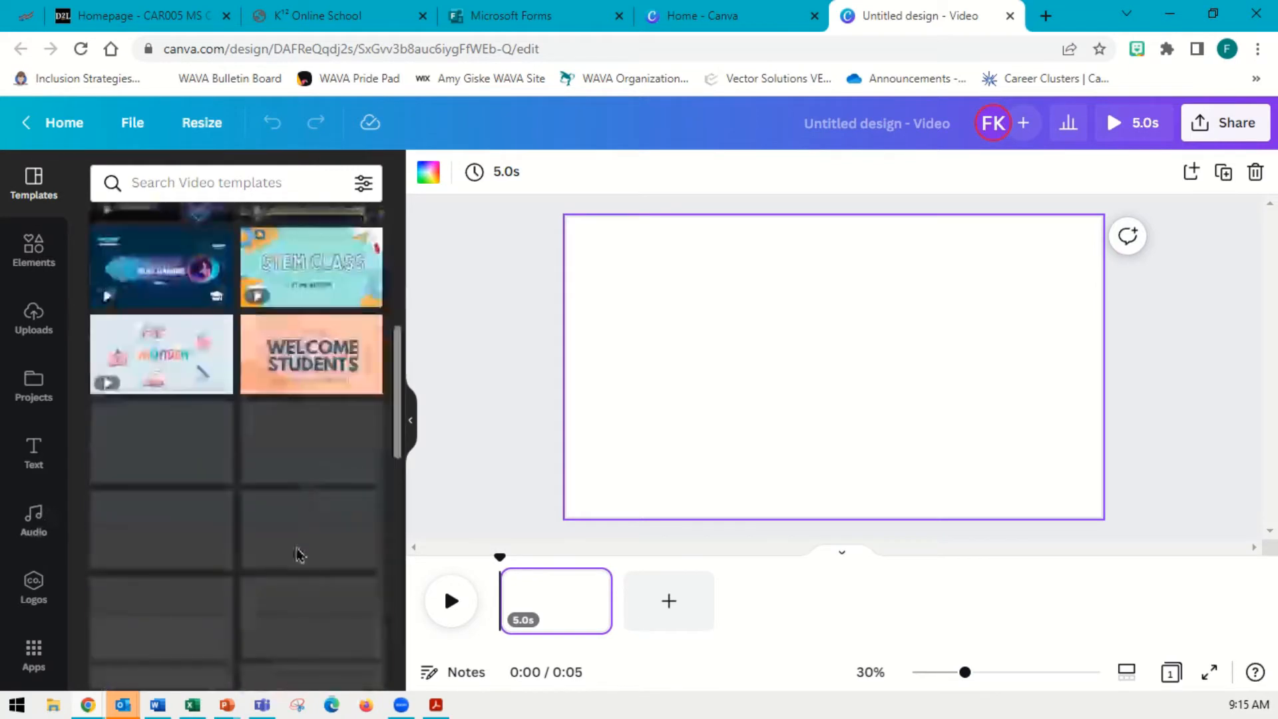
scroll(297, 551, up, 5)
scroll(299, 547, up, 2)
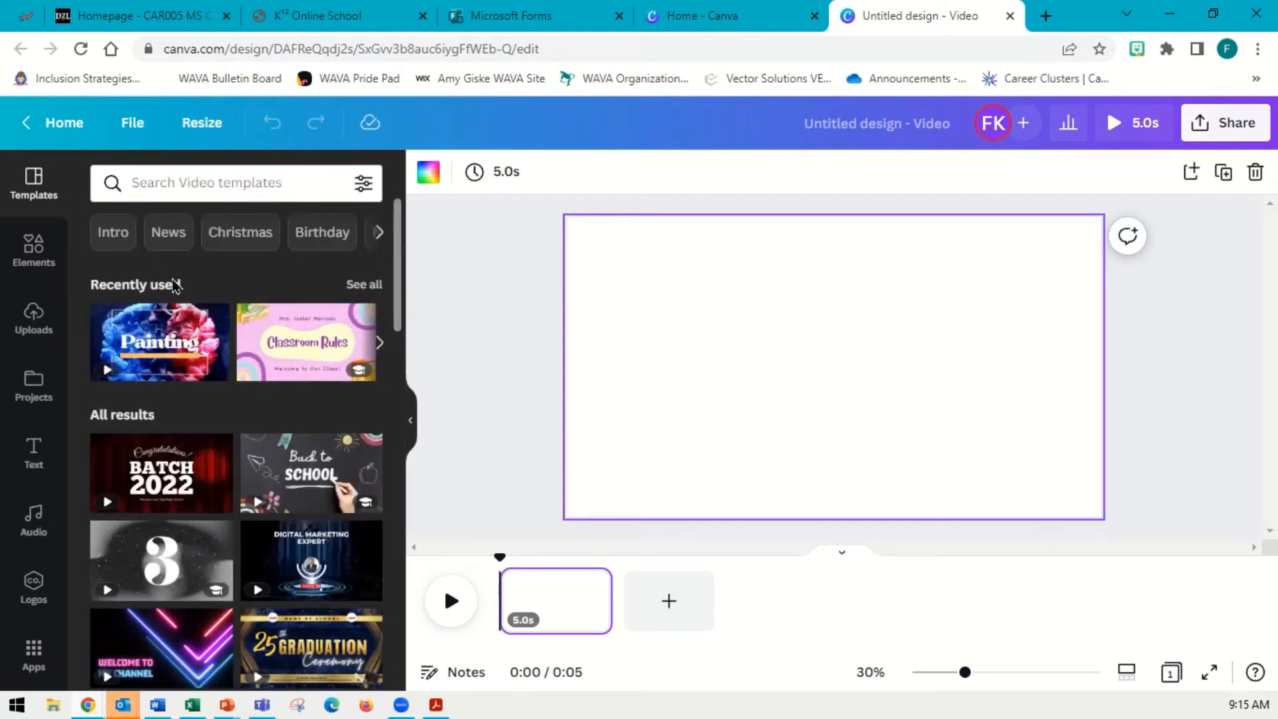
click(142, 350)
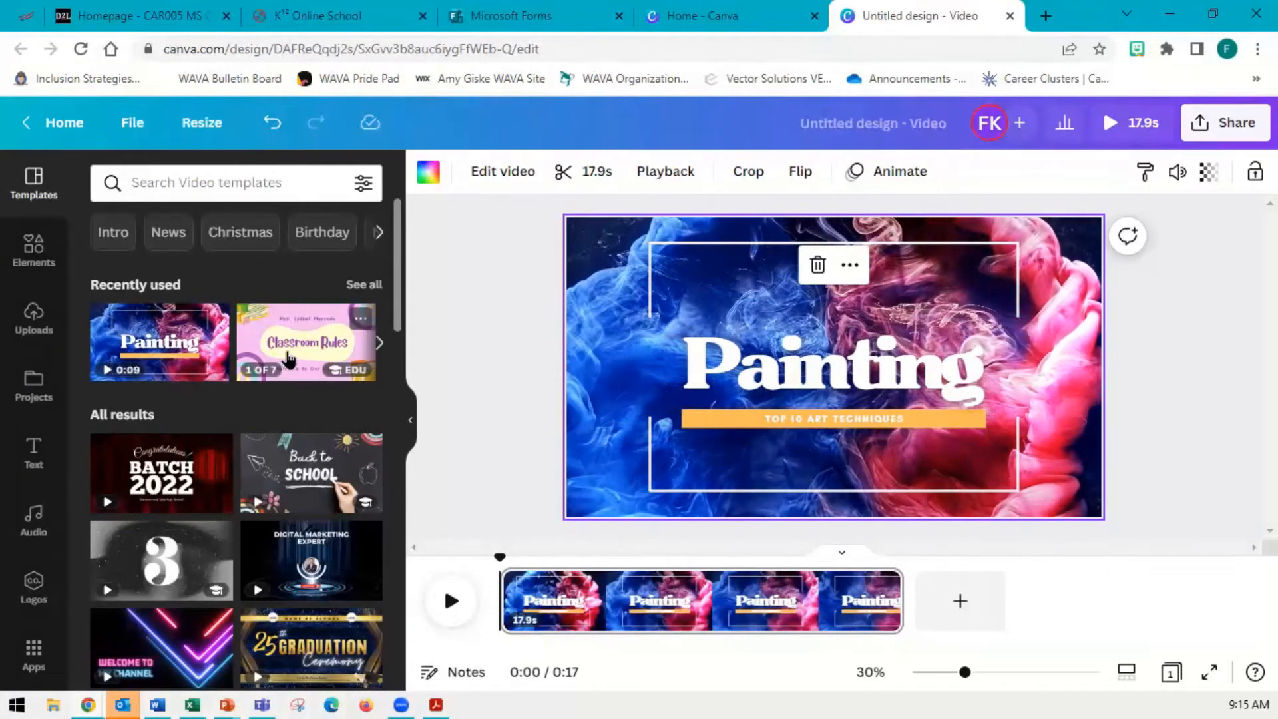
Open the Purple Creative Classroom Rules Video template and place its title, on-time and uniform pages on the canvas
click(285, 357)
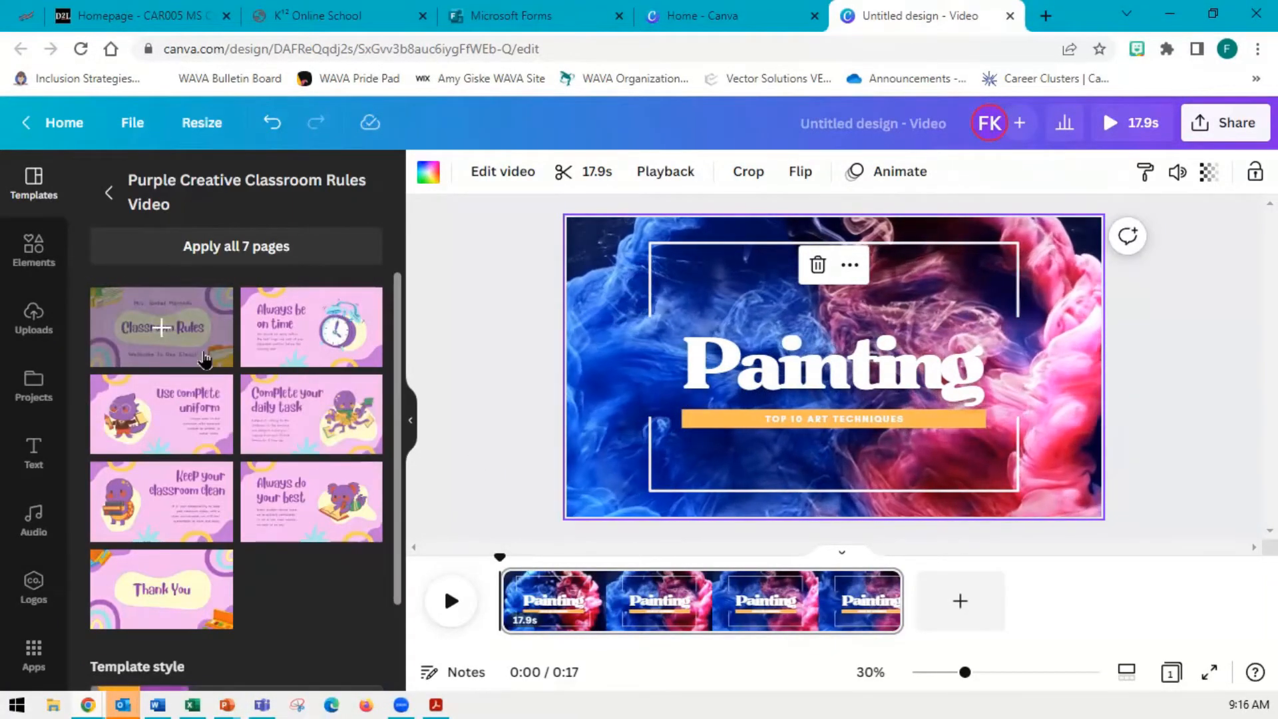
click(163, 330)
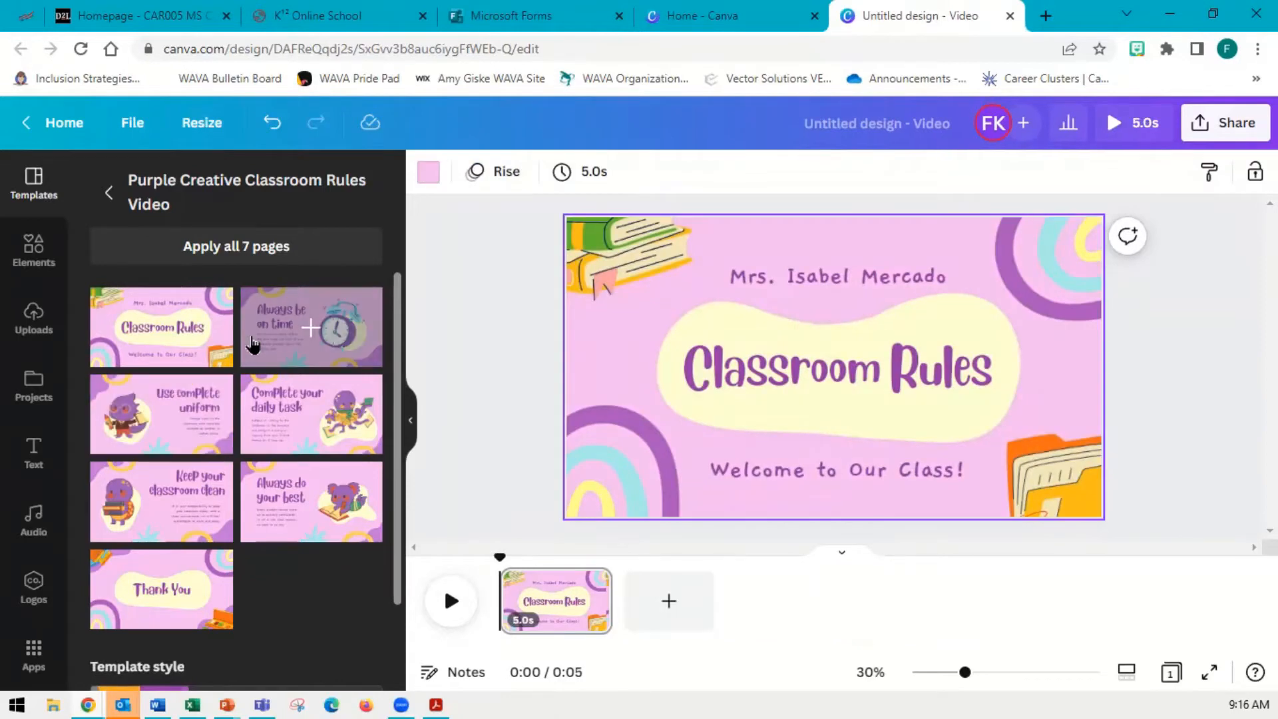
click(309, 343)
click(167, 413)
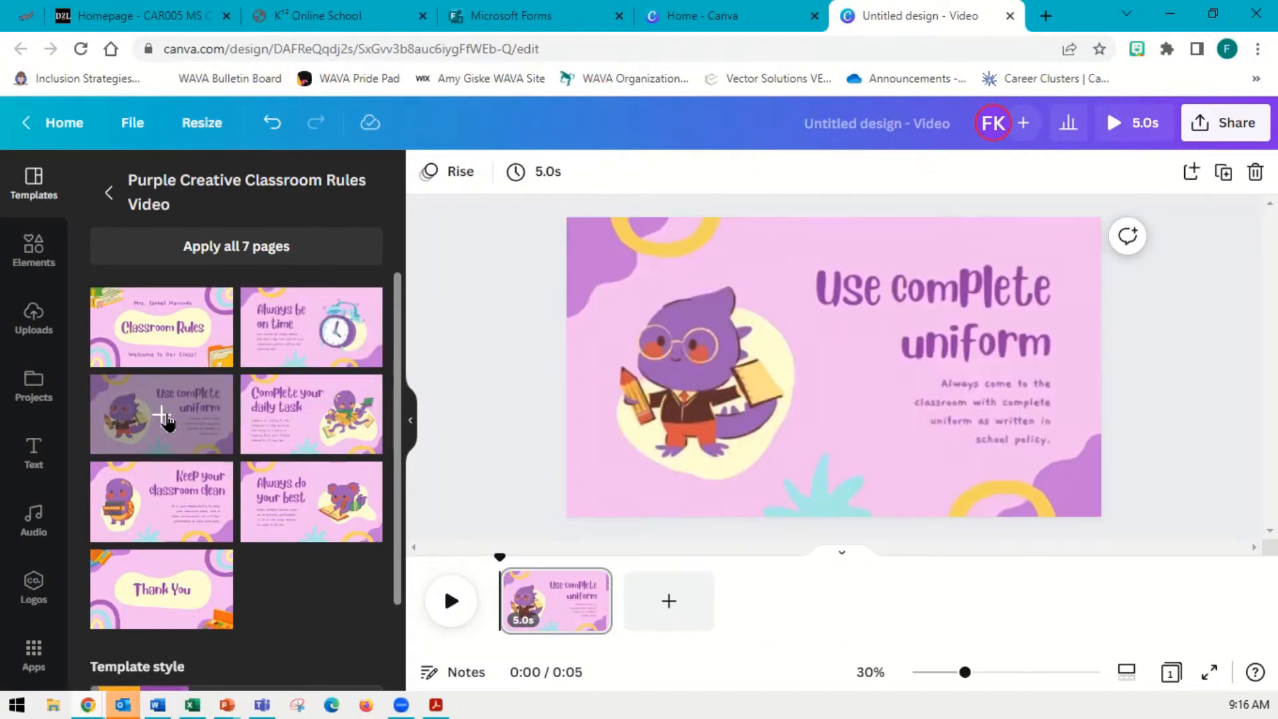
Add the Complete your daily task and Always do your best pages as scenes and lengthen the first scene to about 10.2 s
drag(297, 408, 640, 618)
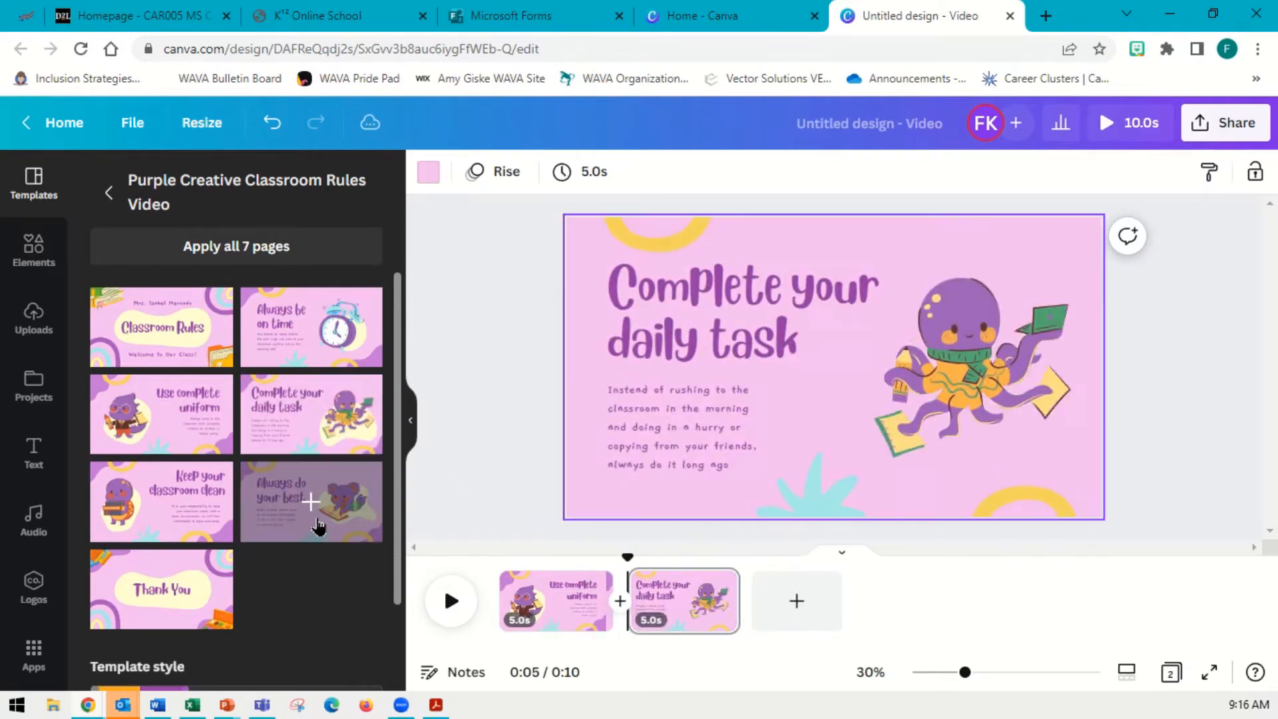
drag(317, 516, 793, 607)
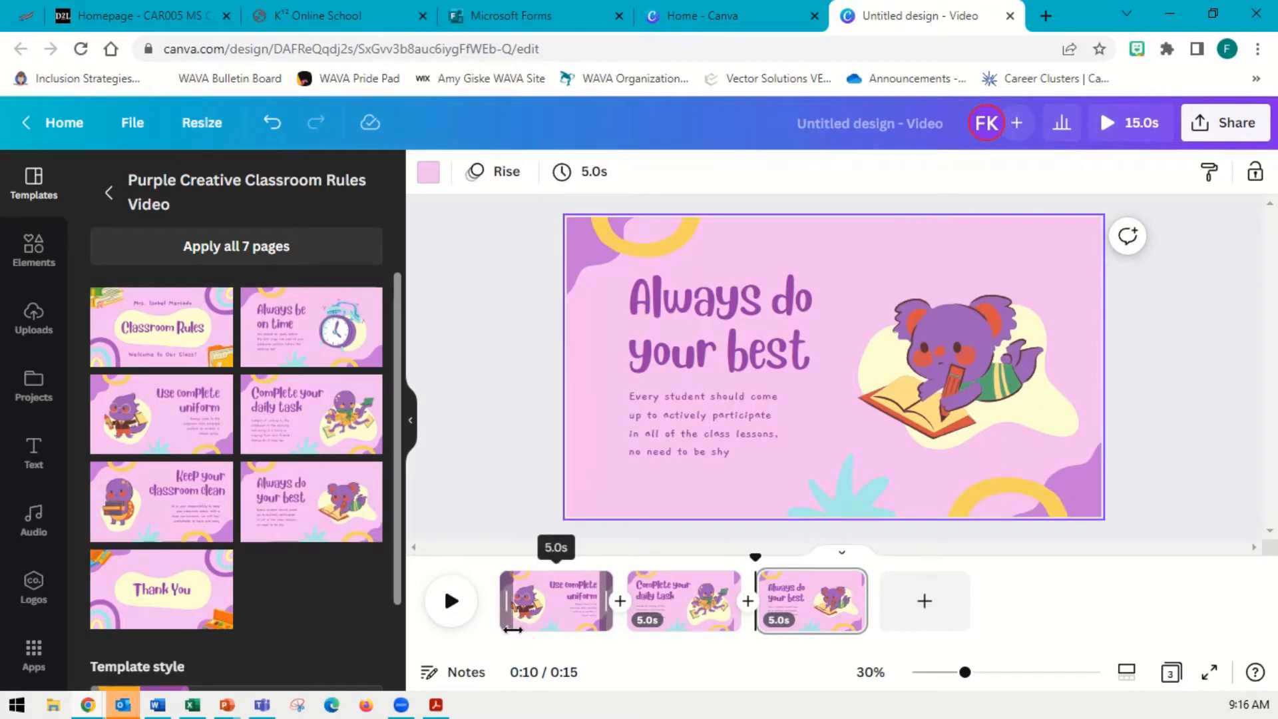
click(607, 622)
drag(608, 622, 729, 624)
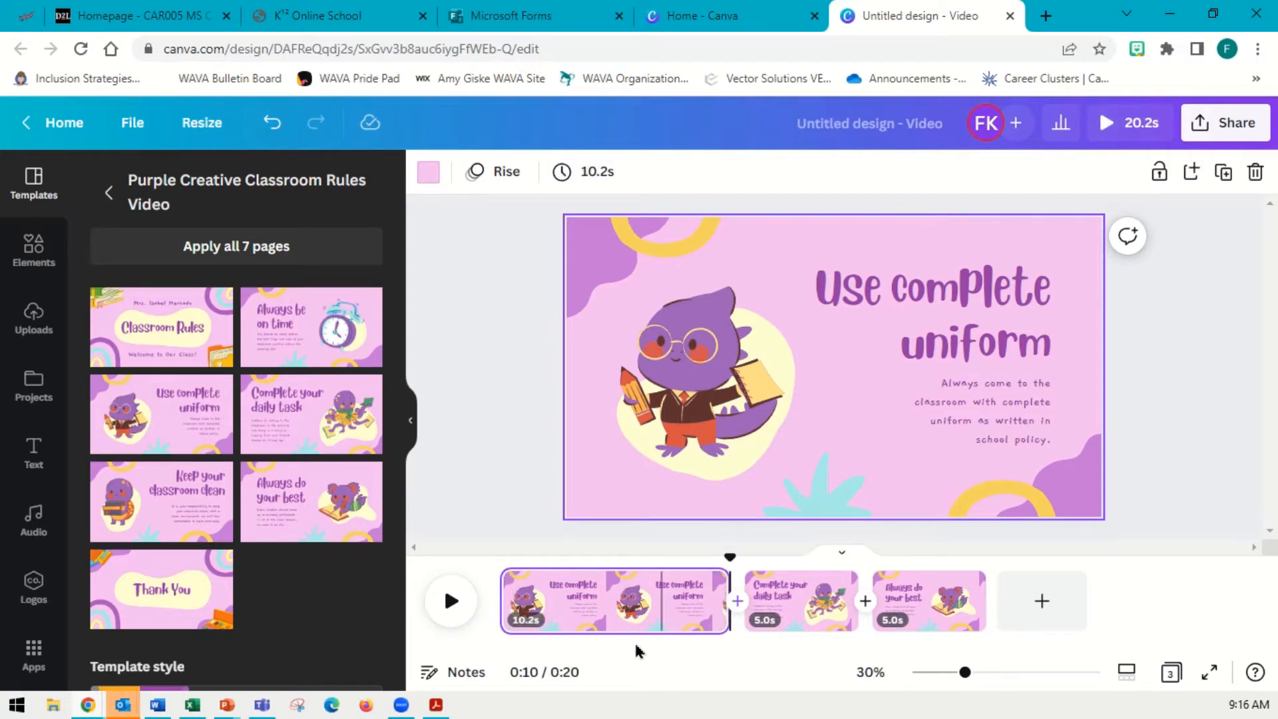
Apply all 7 pages of the Purple Creative Classroom Rules template to the video
click(193, 252)
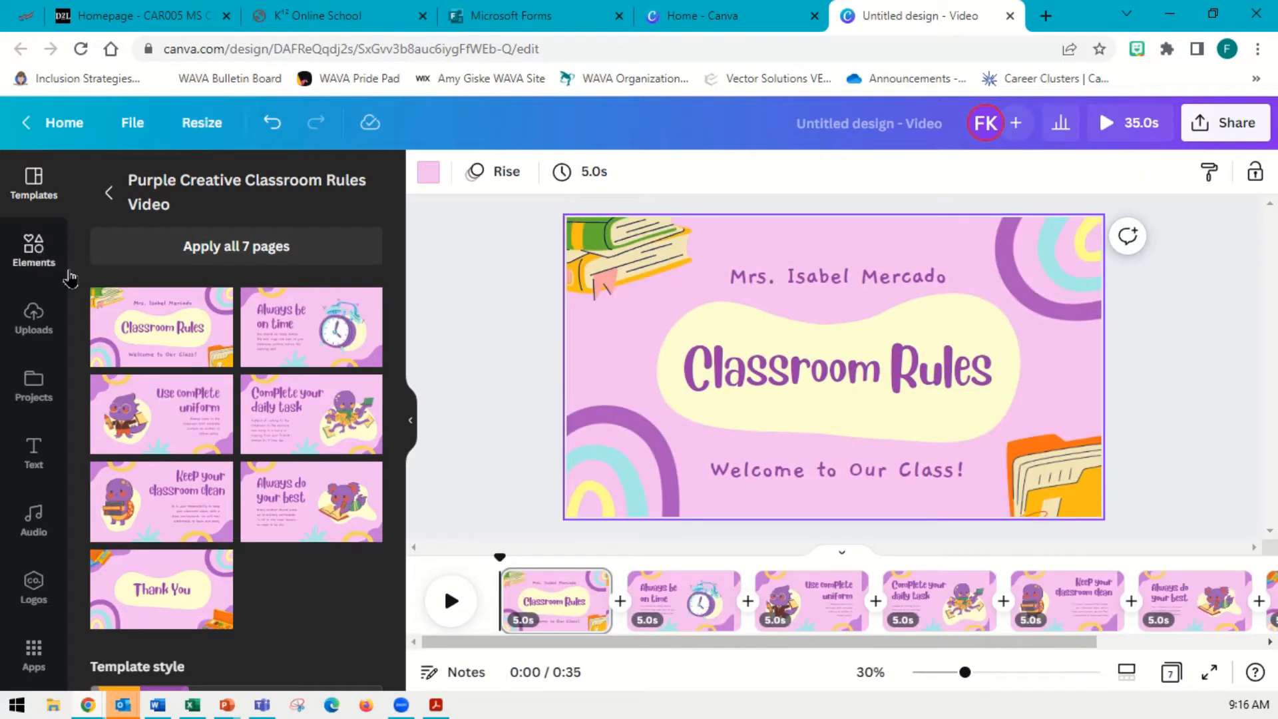
mouse_move(692, 643)
mouse_down()
mouse_move(885, 645)
mouse_move(705, 644)
mouse_up()
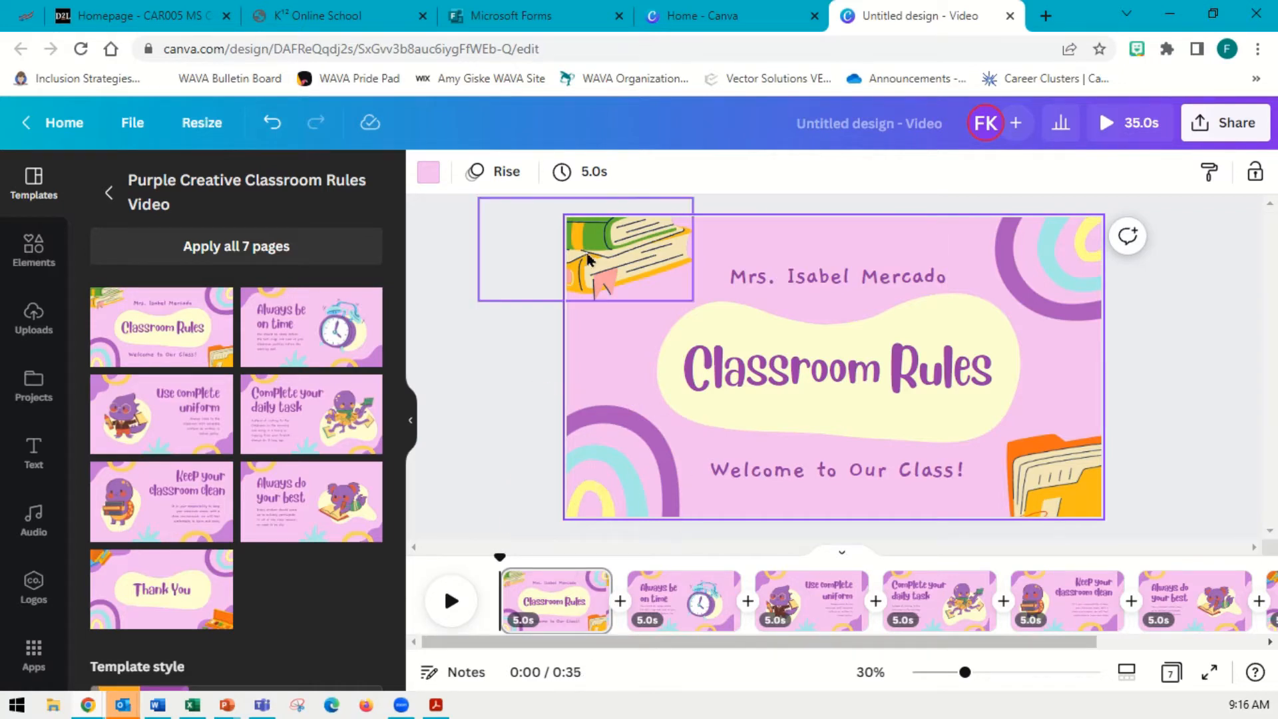
Select the cream blob behind the Classroom Rules title, nudge it slightly, and recolor it green
click(842, 430)
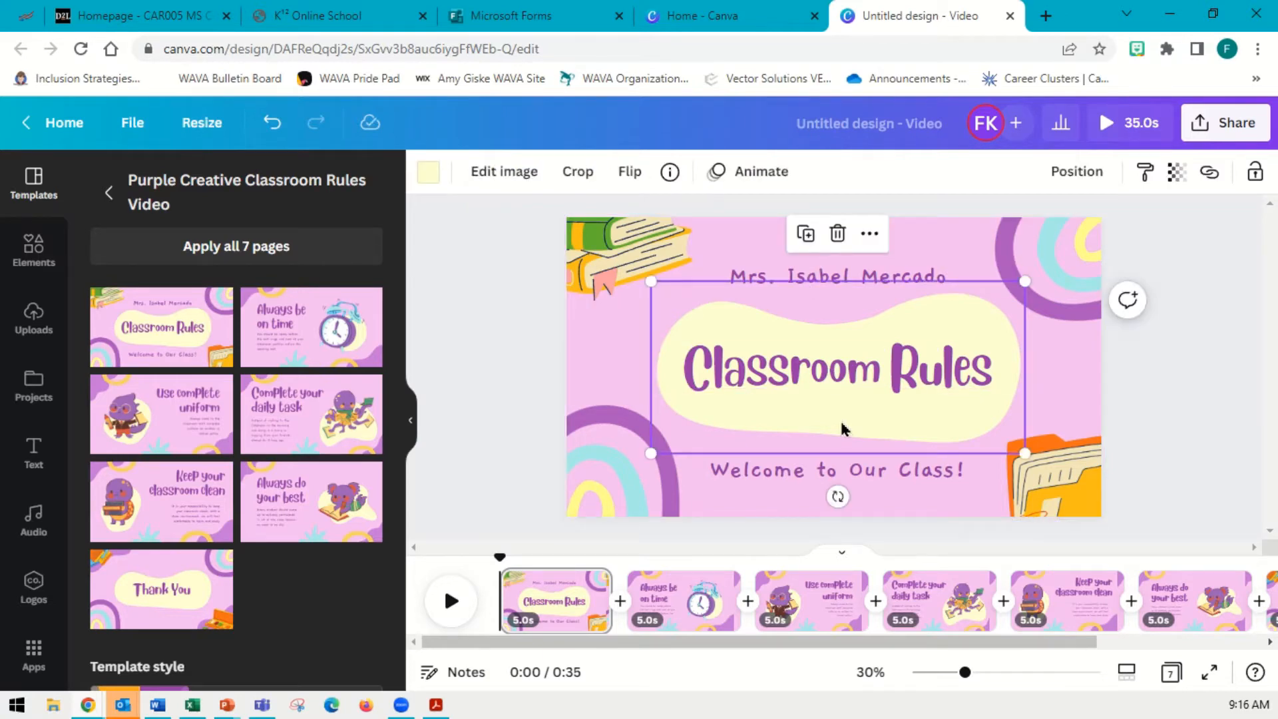
mouse_move(846, 428)
mouse_down()
mouse_move(1216, 457)
mouse_move(796, 428)
mouse_move(836, 420)
mouse_up()
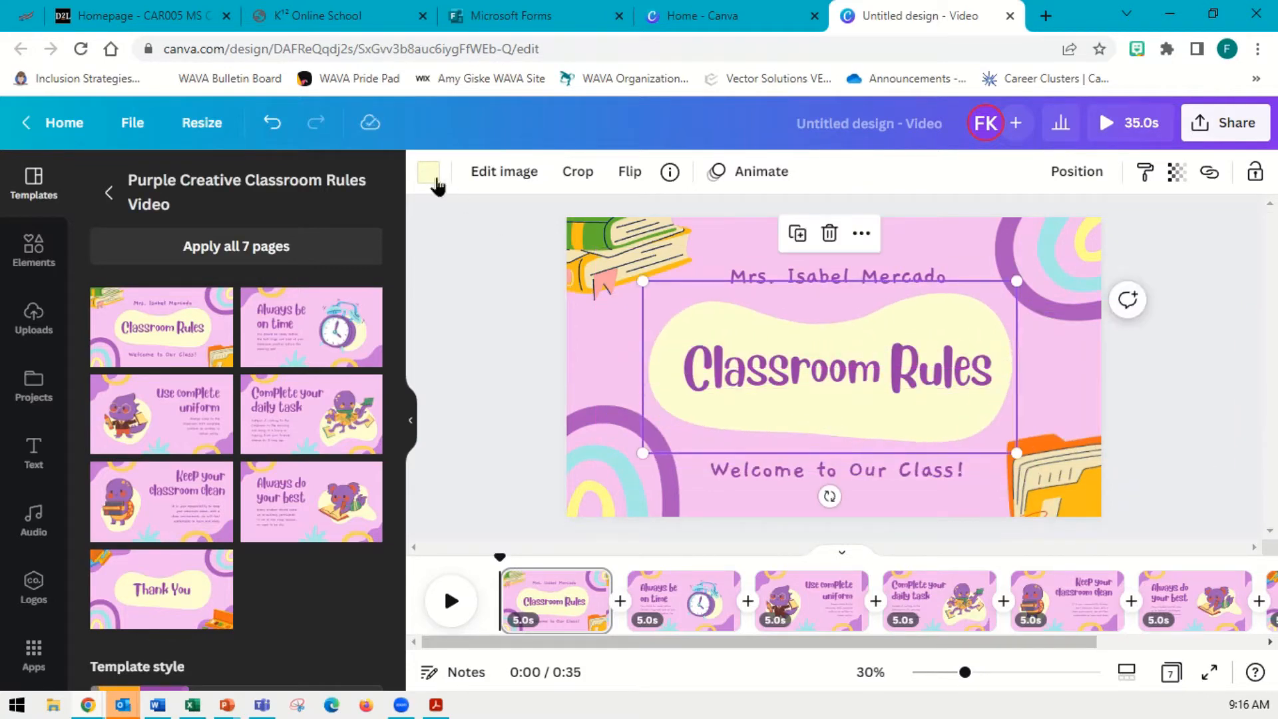
click(427, 173)
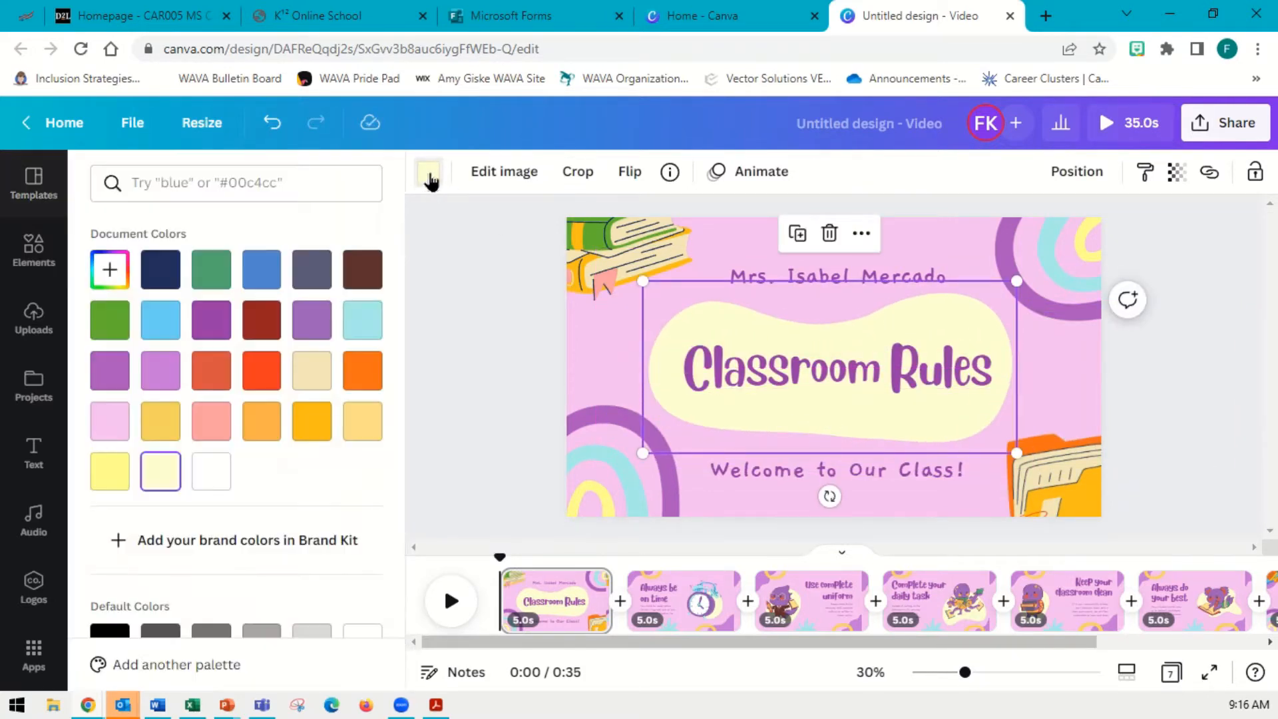
click(225, 328)
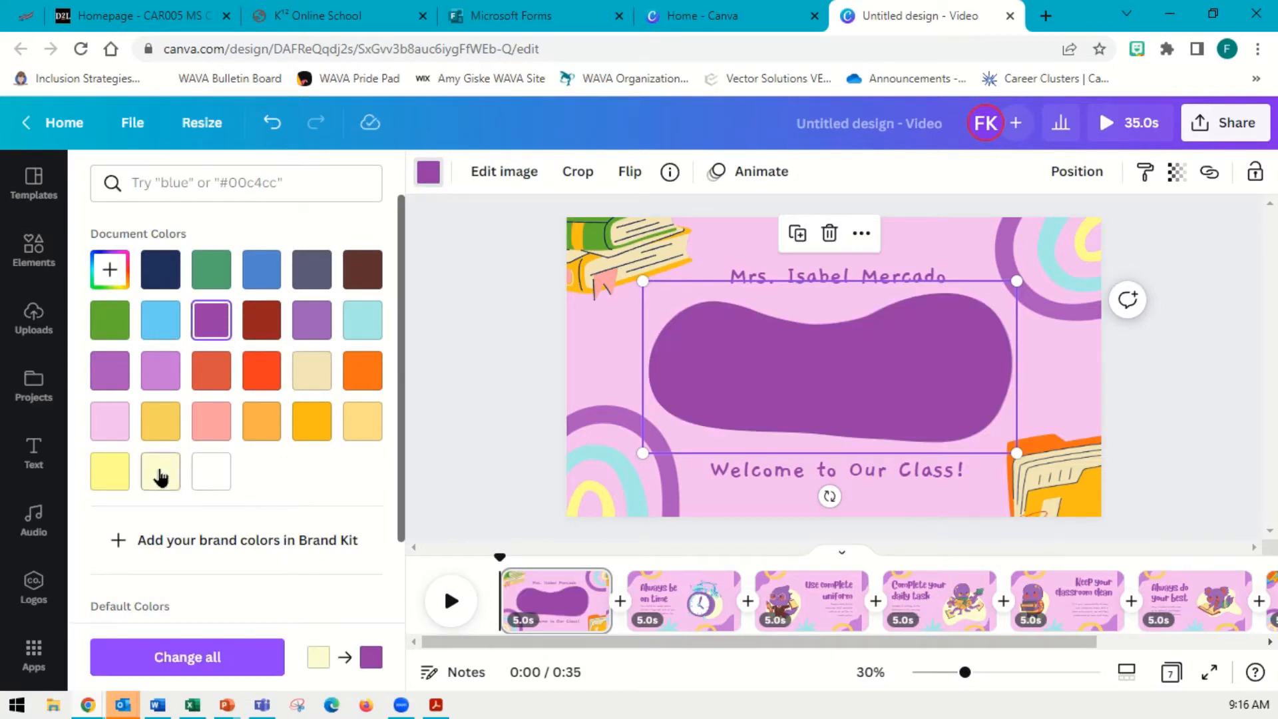
click(160, 474)
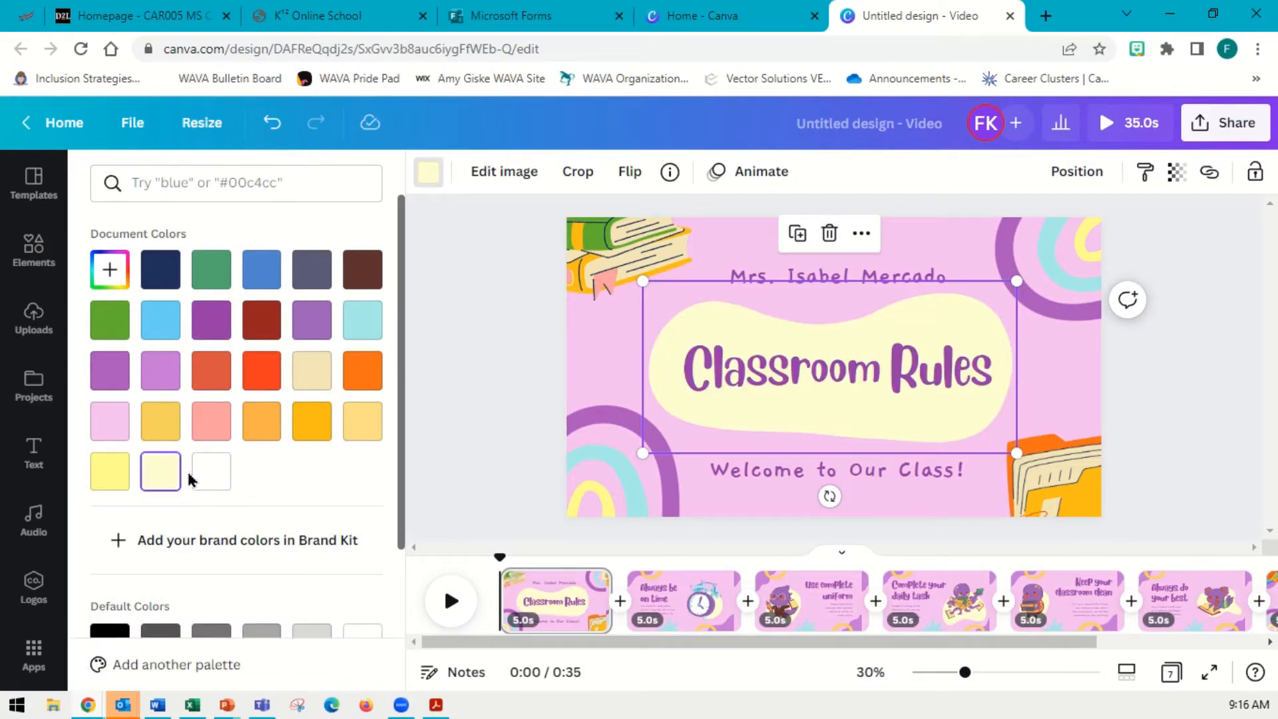
click(160, 367)
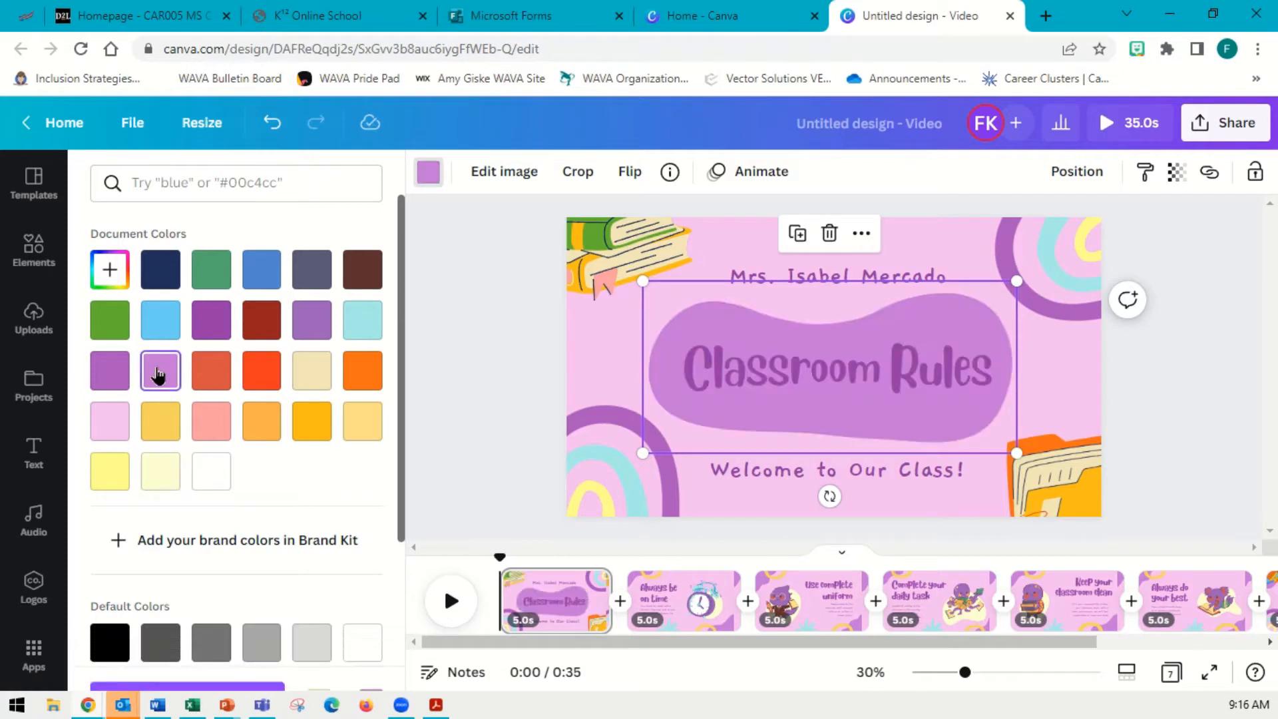
click(120, 376)
click(127, 330)
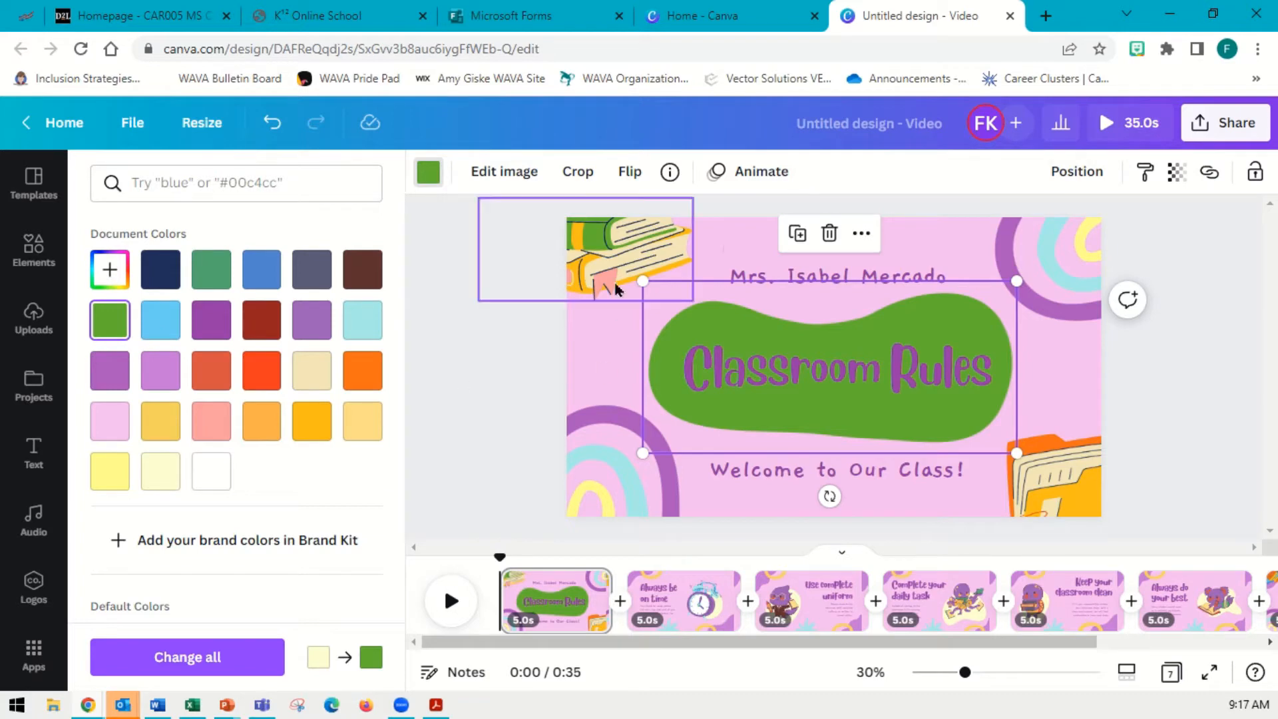
Nudge the books and the rainbow decorations slightly on the title slide
mouse_move(611, 247)
mouse_down()
mouse_move(629, 296)
mouse_move(613, 251)
mouse_up()
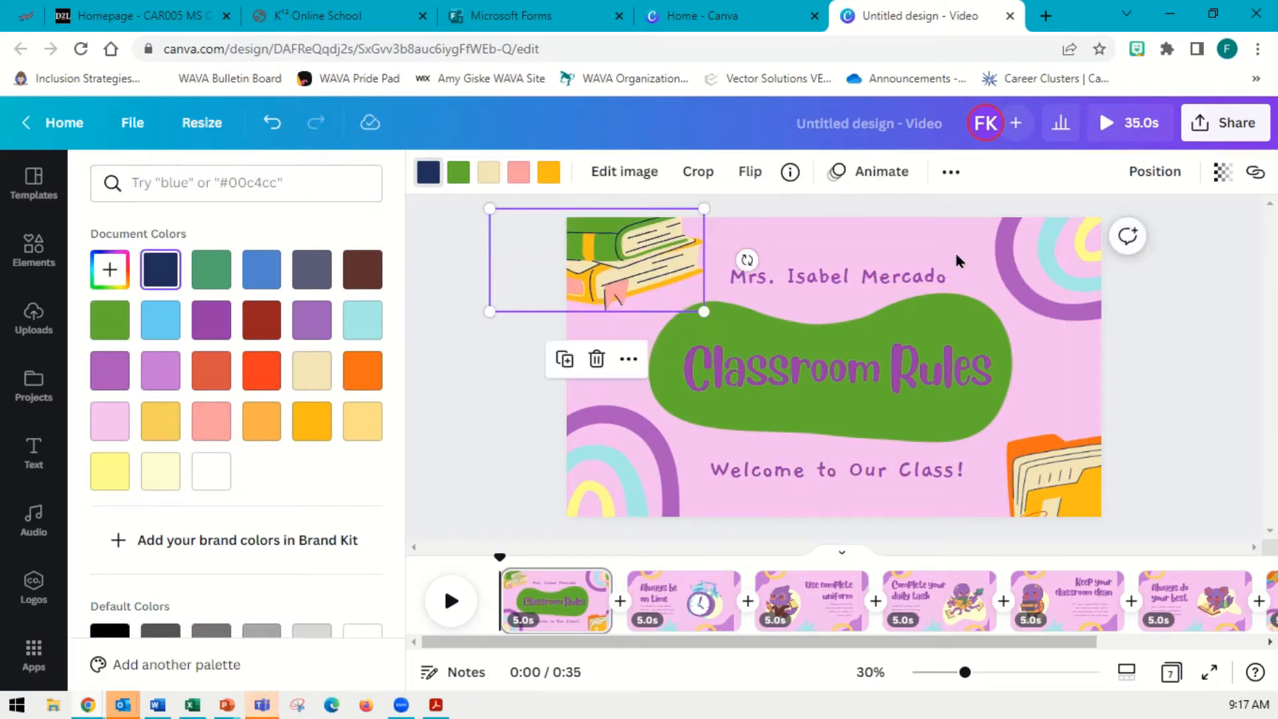
mouse_move(1052, 283)
mouse_down()
mouse_move(992, 285)
mouse_move(1072, 271)
mouse_up()
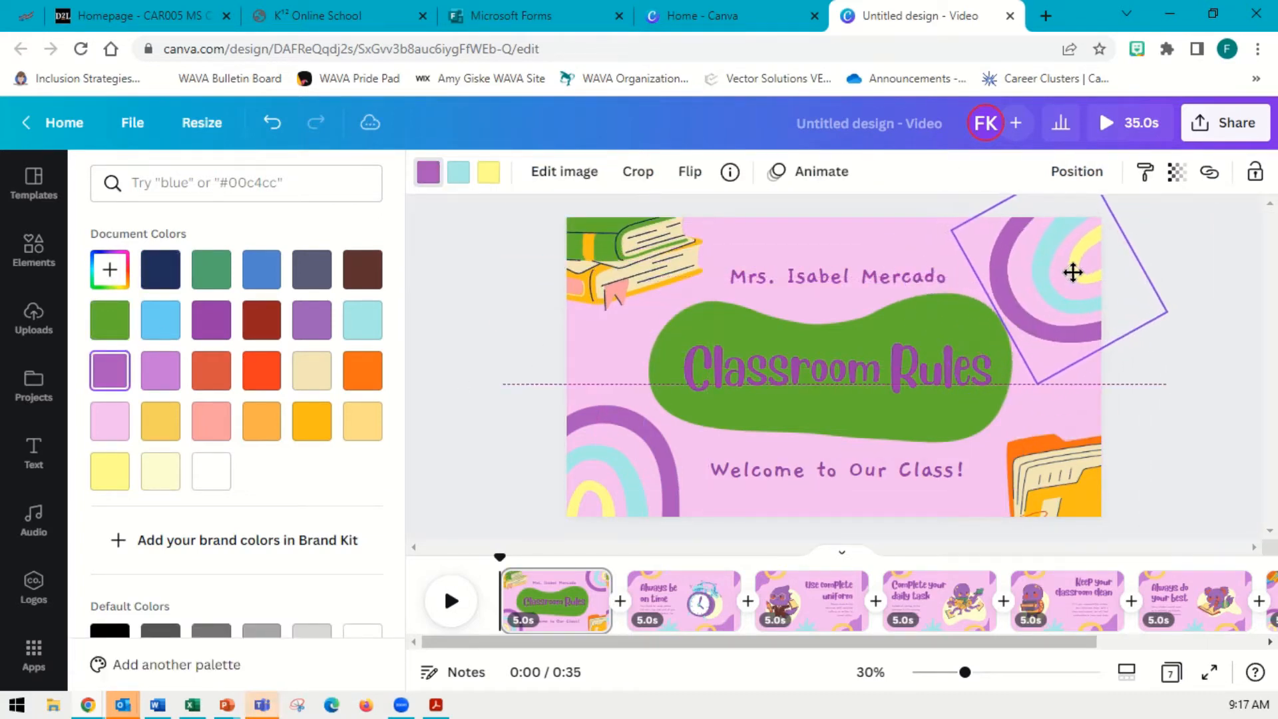
Search templates for cheese and replace the second scene with the FRESH page of the Cream, Yellow Modern Promo template
click(681, 609)
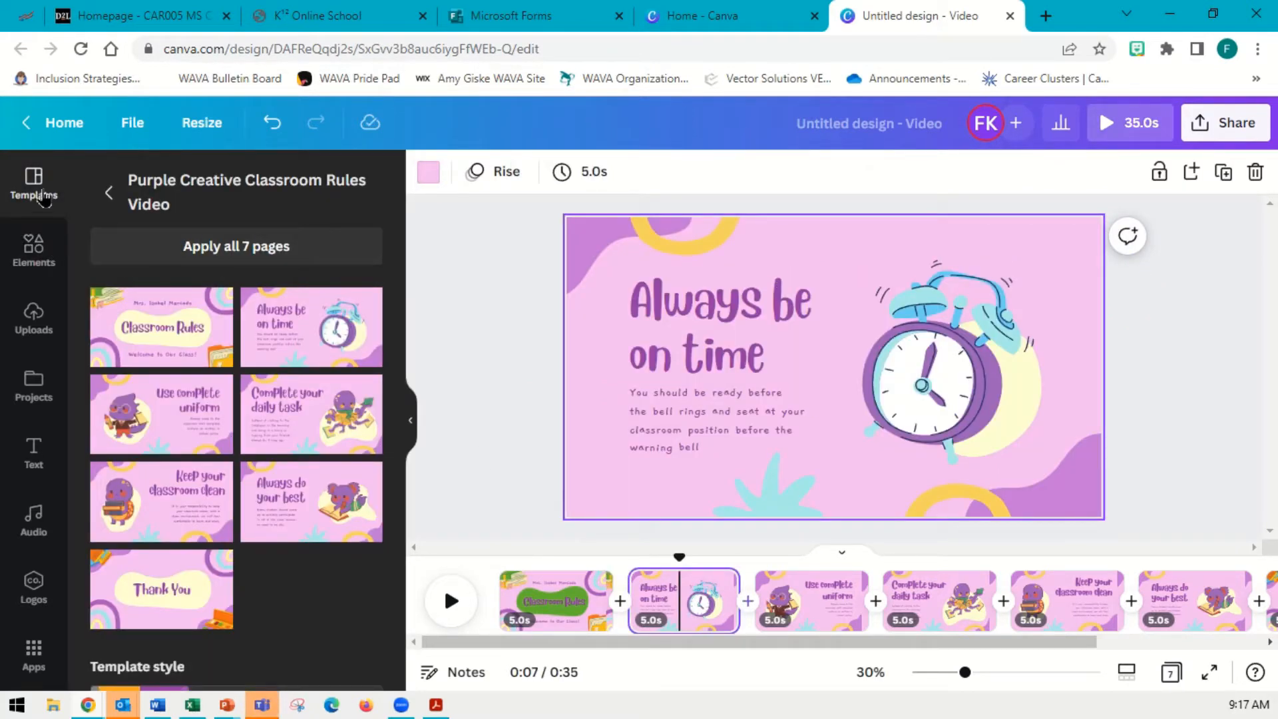
click(108, 193)
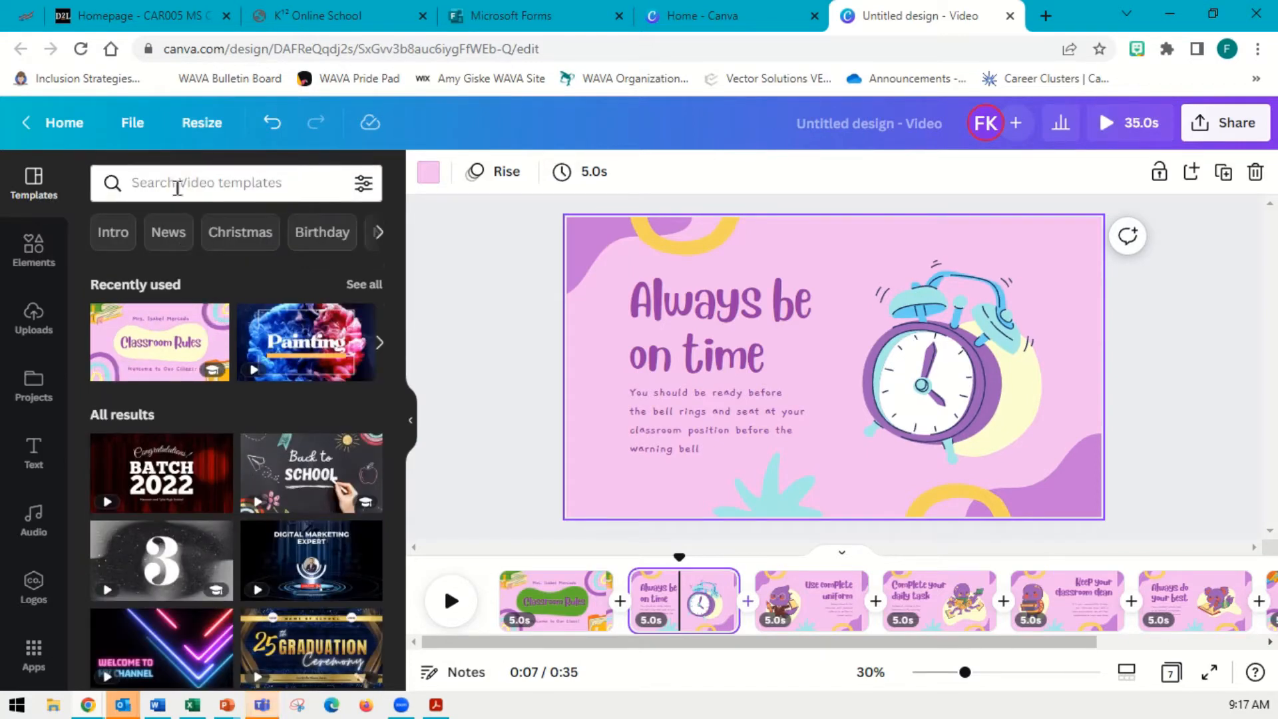
click(193, 186)
text(cheese)
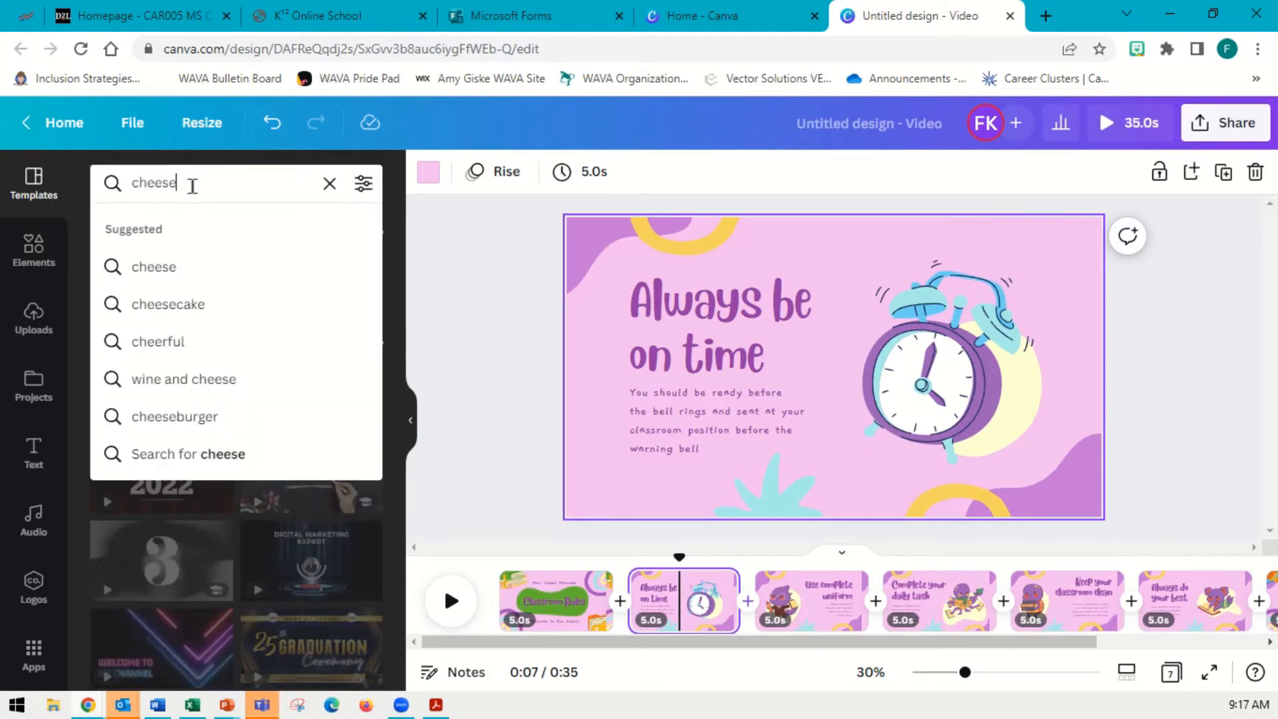
key(Return)
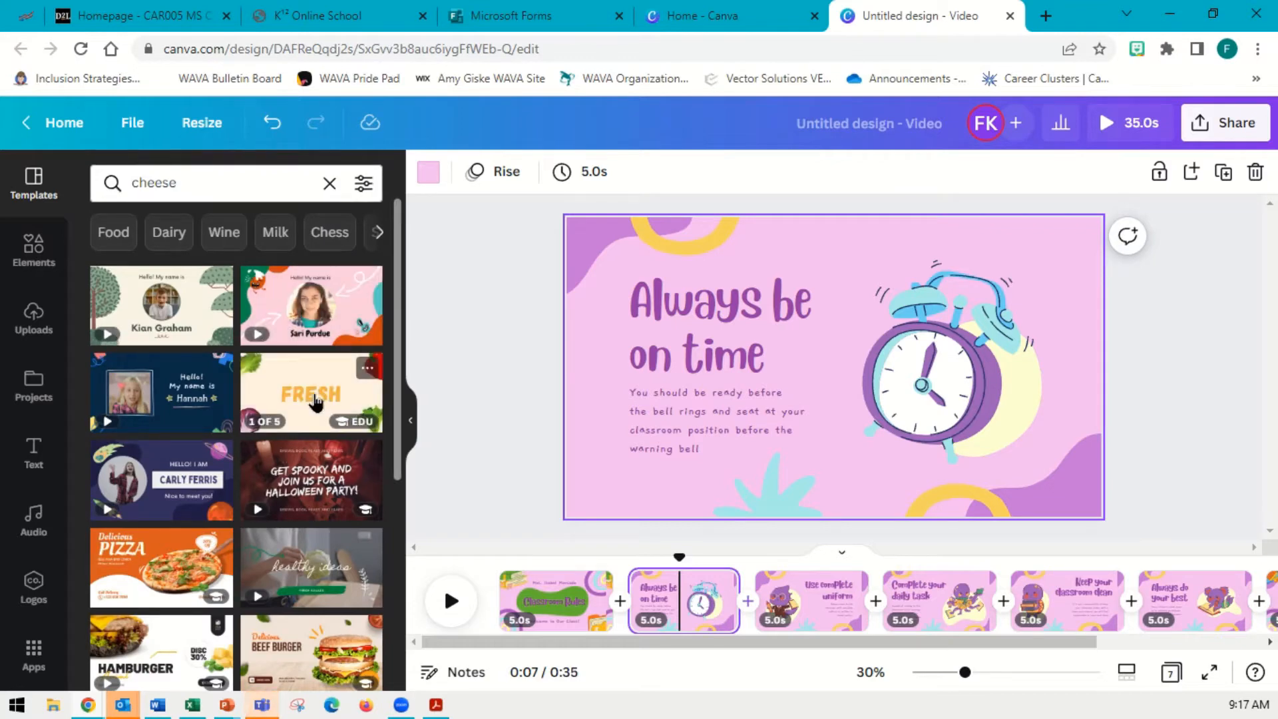
click(315, 398)
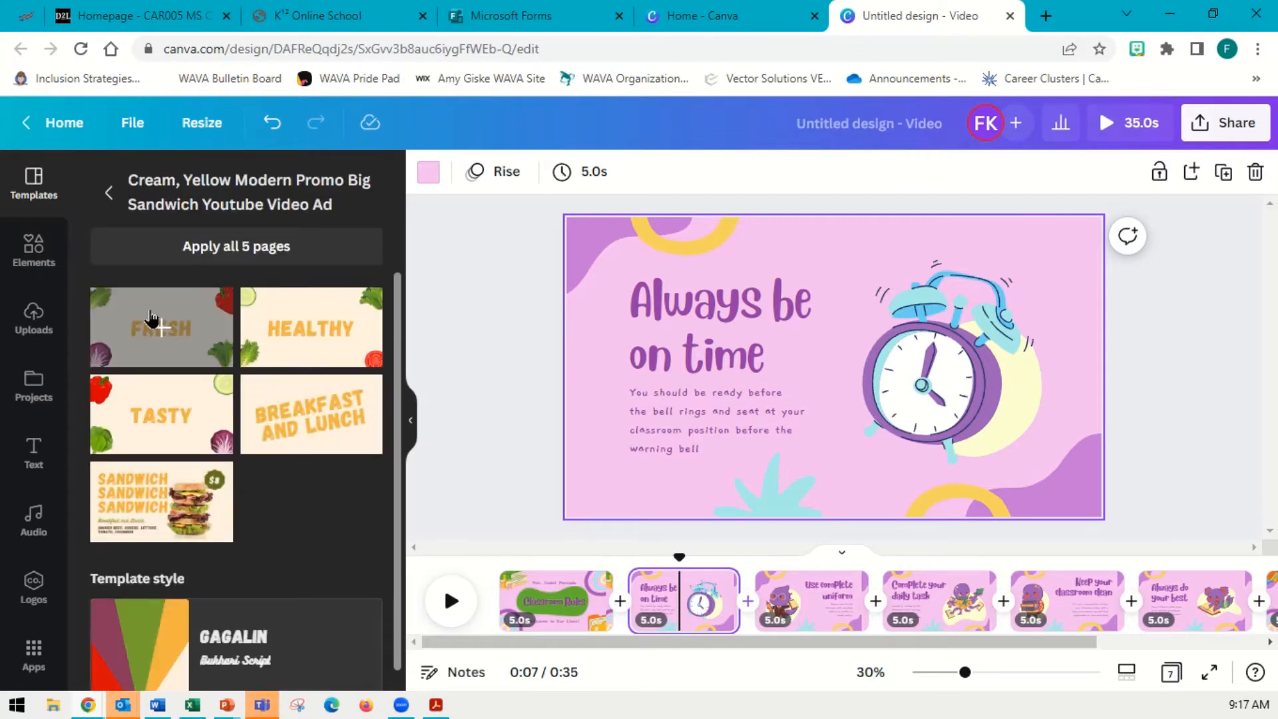
click(153, 320)
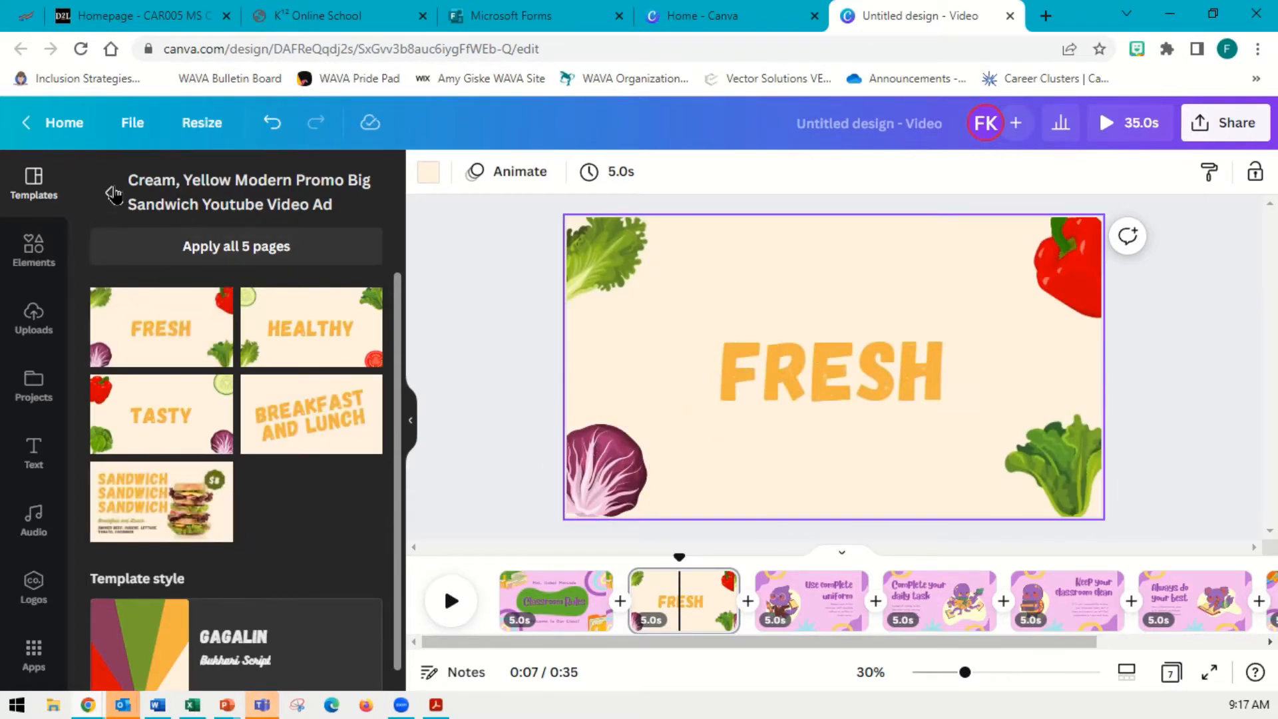
Return to the cheese template results and scroll through more templates
click(109, 192)
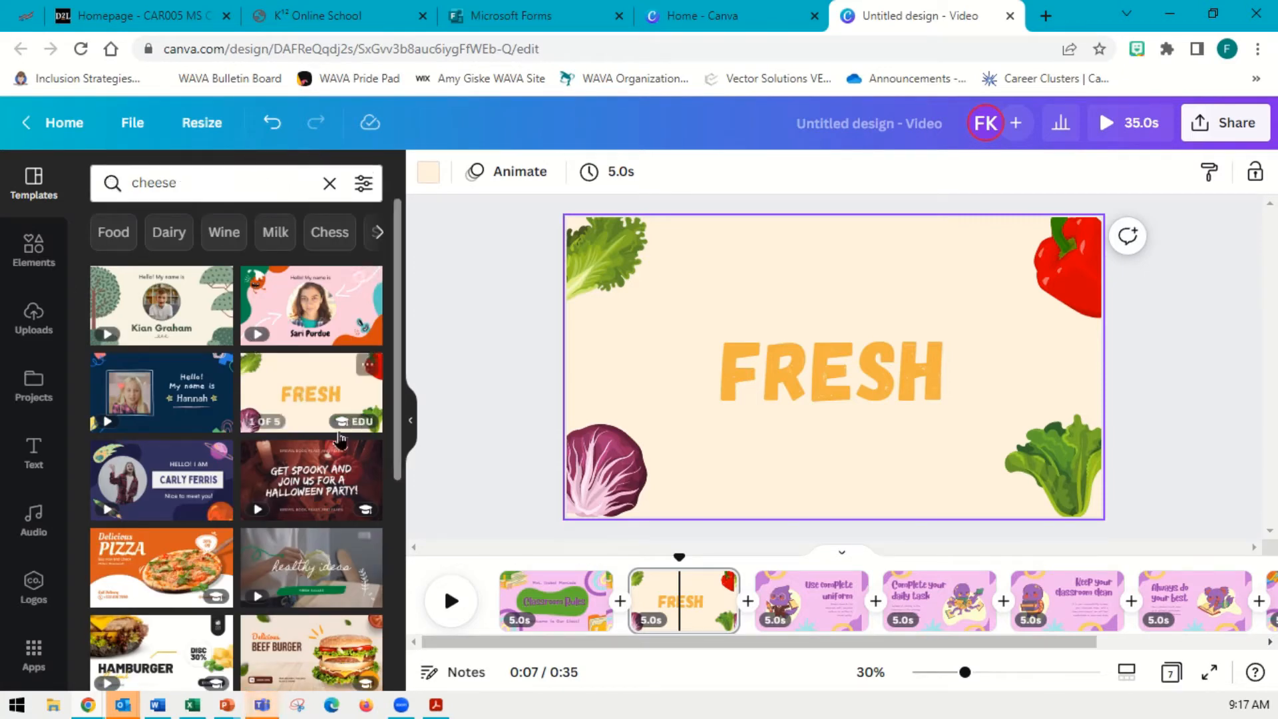
scroll(353, 440, down, 15)
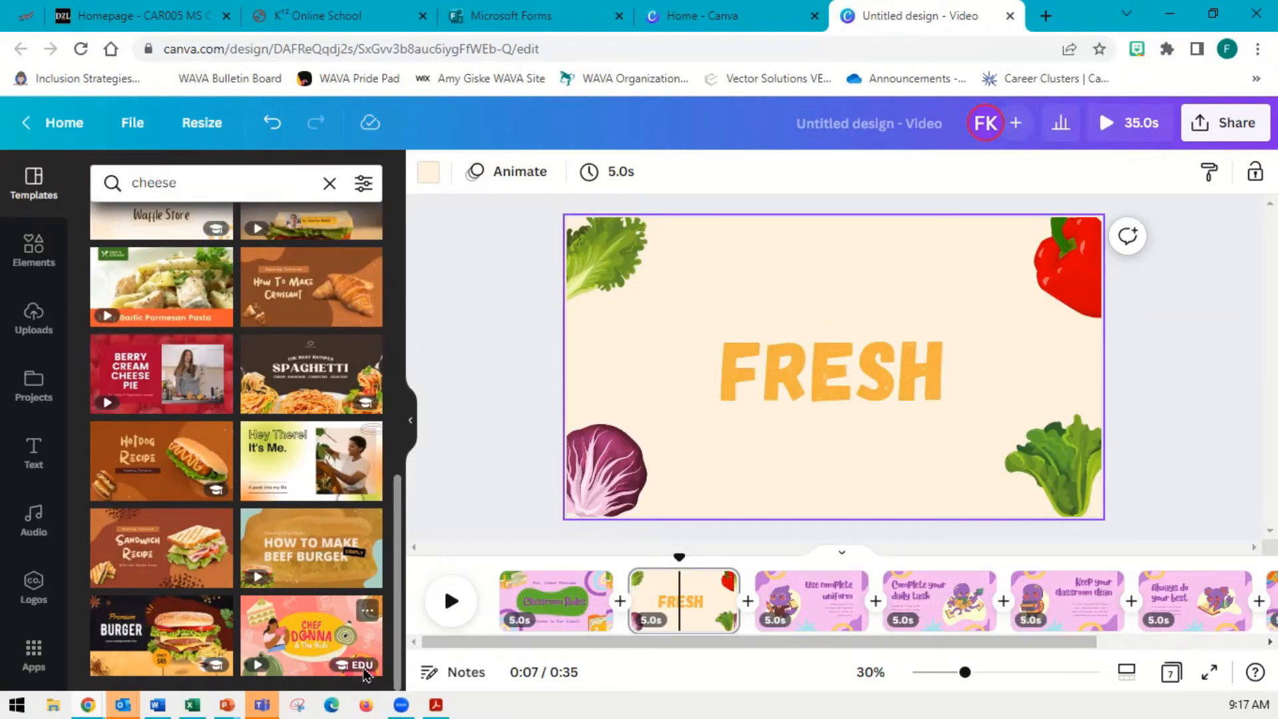
mouse_move(345, 674)
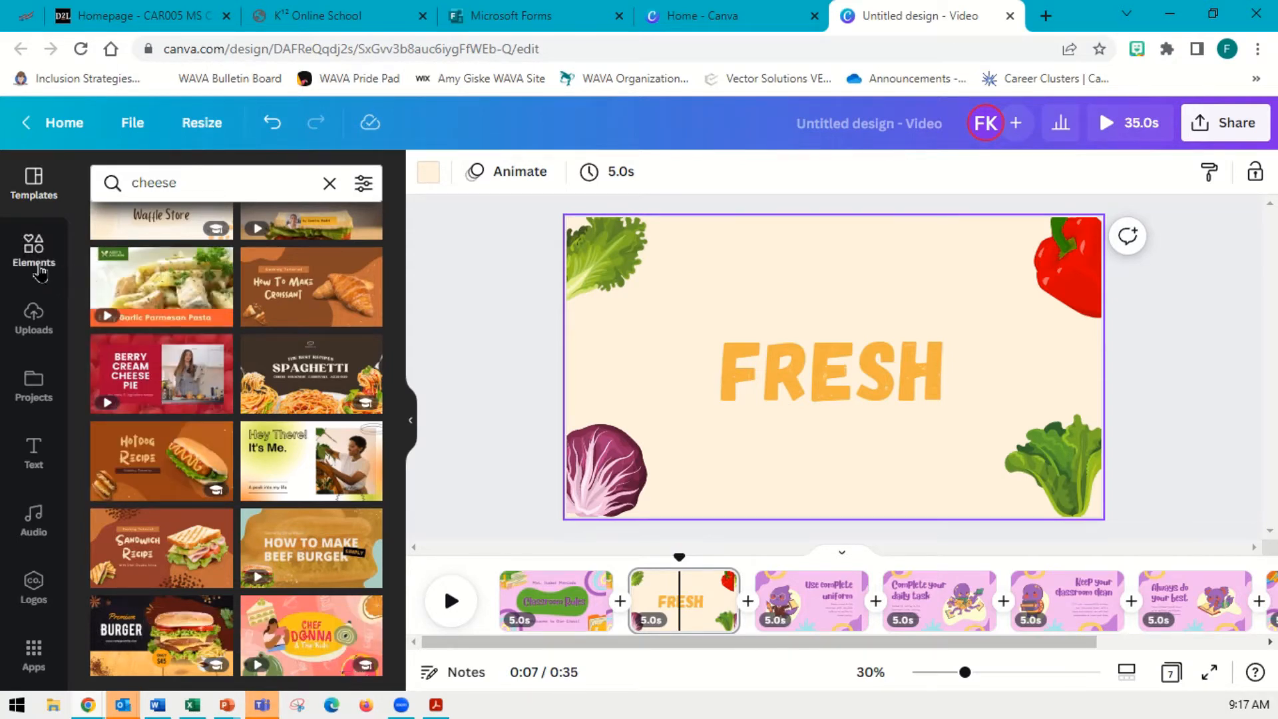
Apply both pages of the Brown Creative Hotdog Recipe Video template to the design and open its title page
click(180, 470)
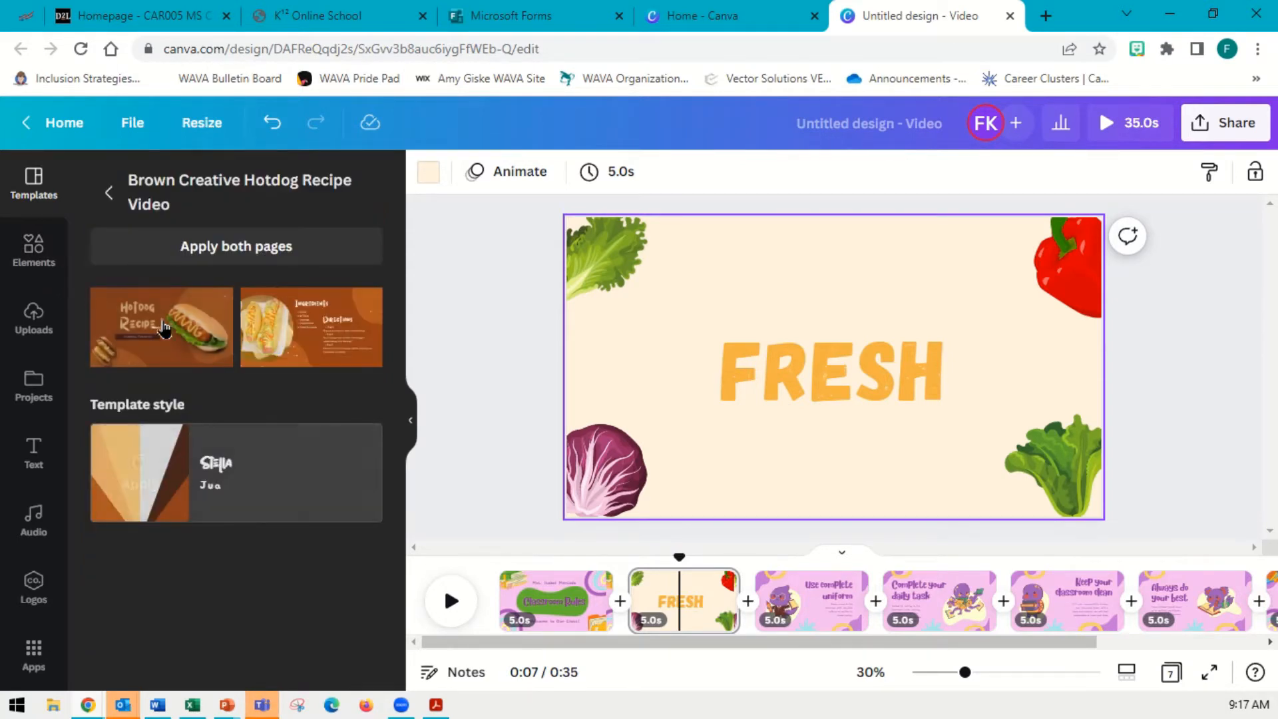
click(223, 247)
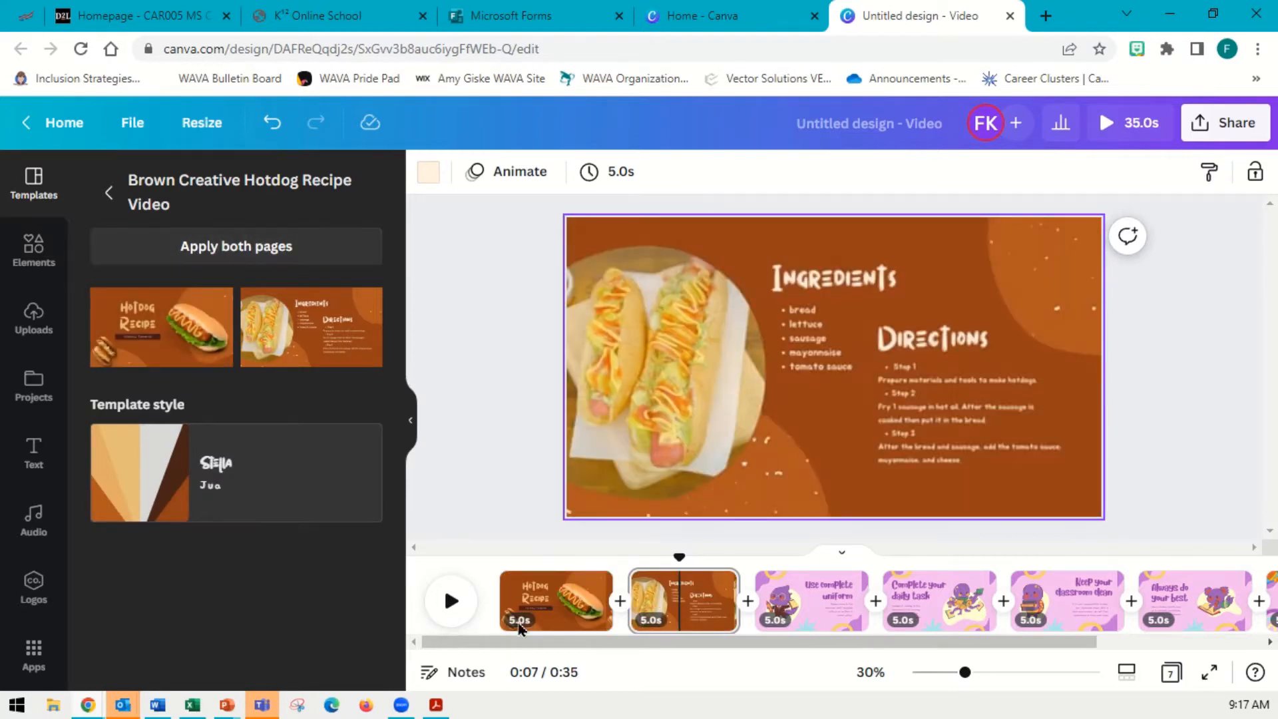
click(569, 603)
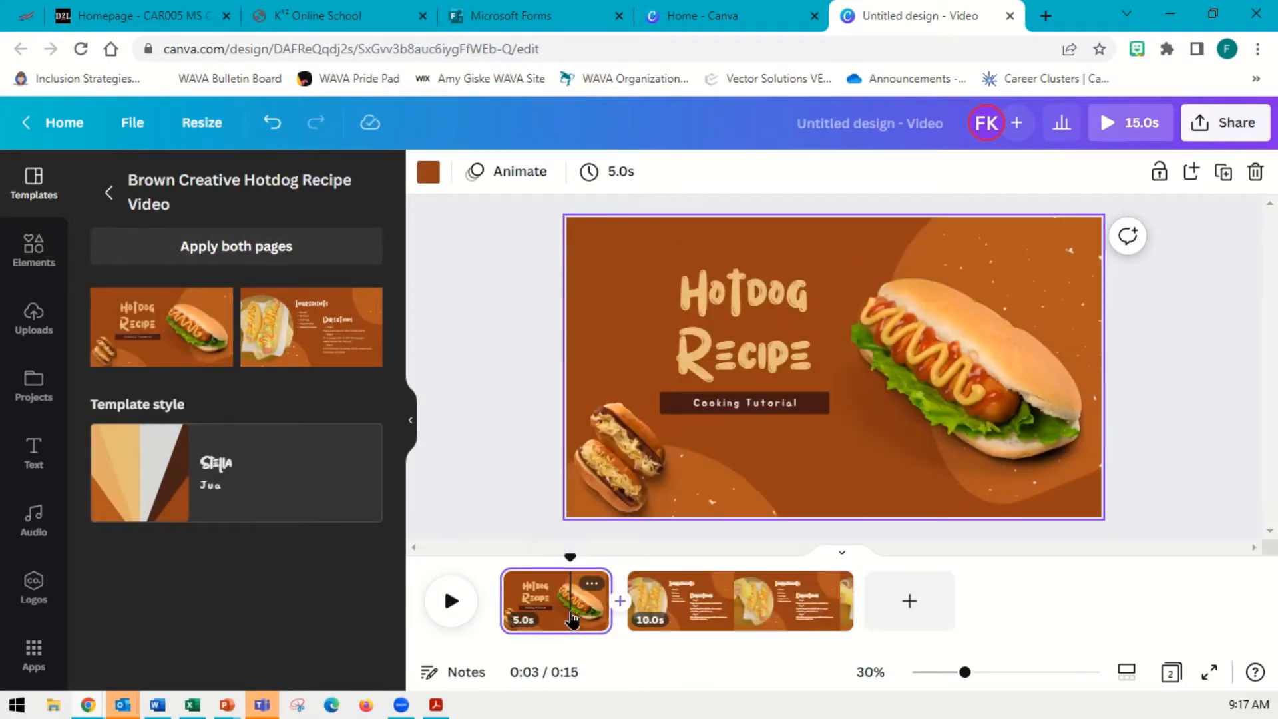
click(32, 251)
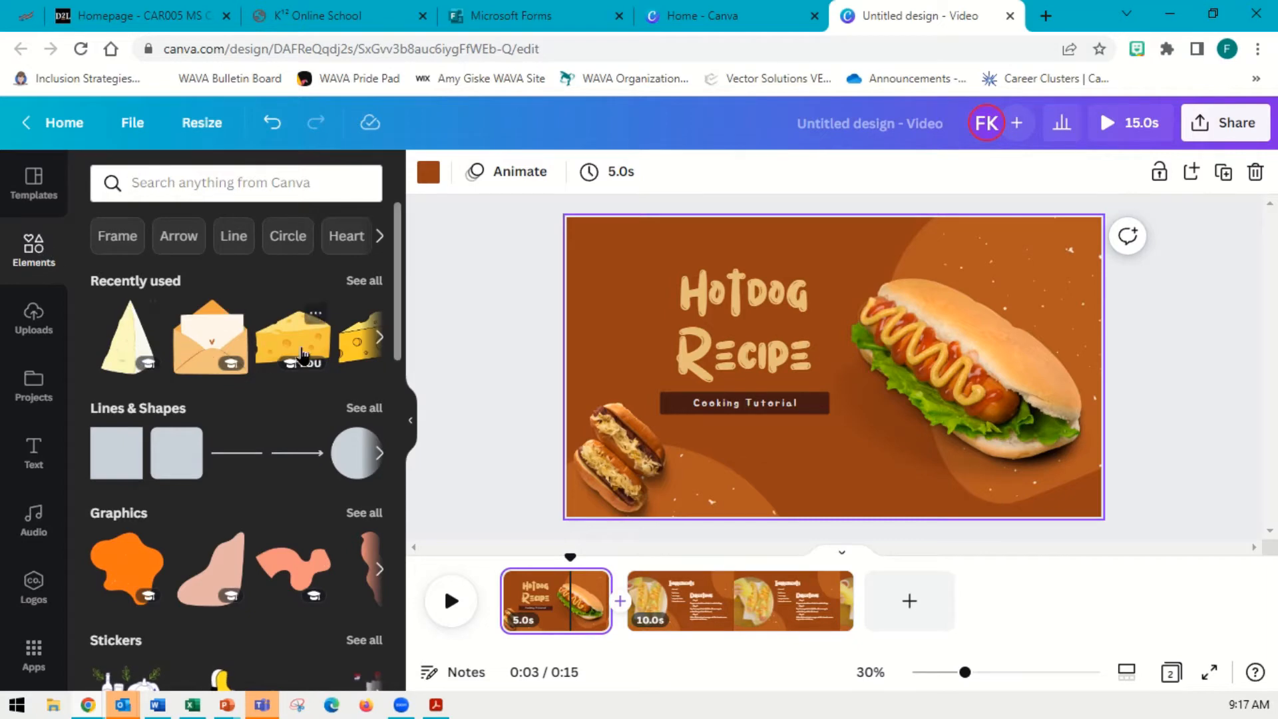
click(379, 338)
click(378, 340)
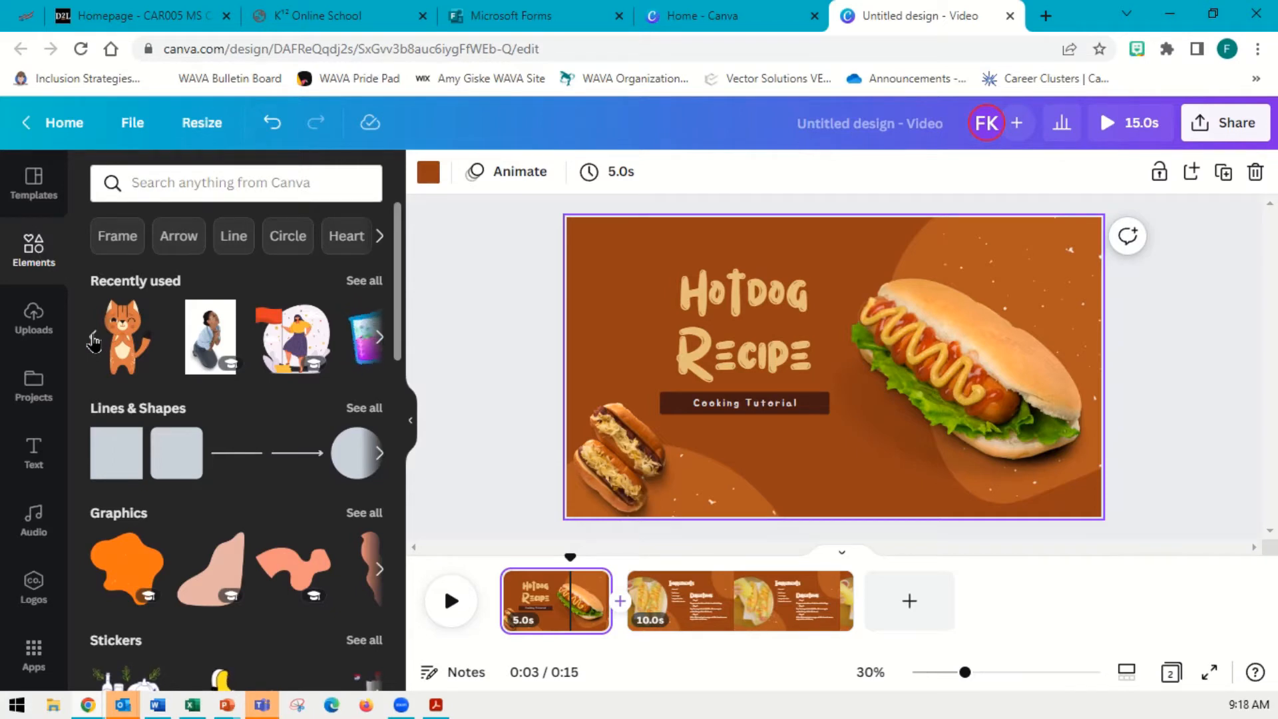
click(93, 340)
click(127, 339)
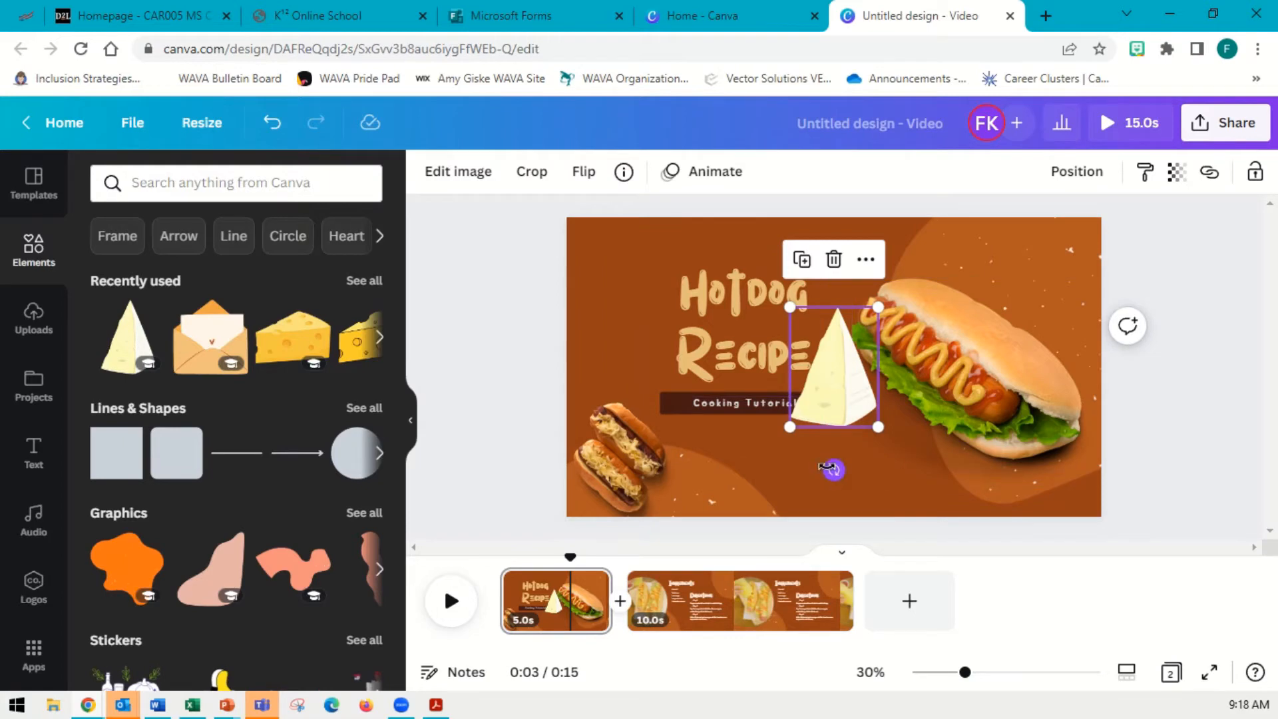
drag(834, 470, 880, 452)
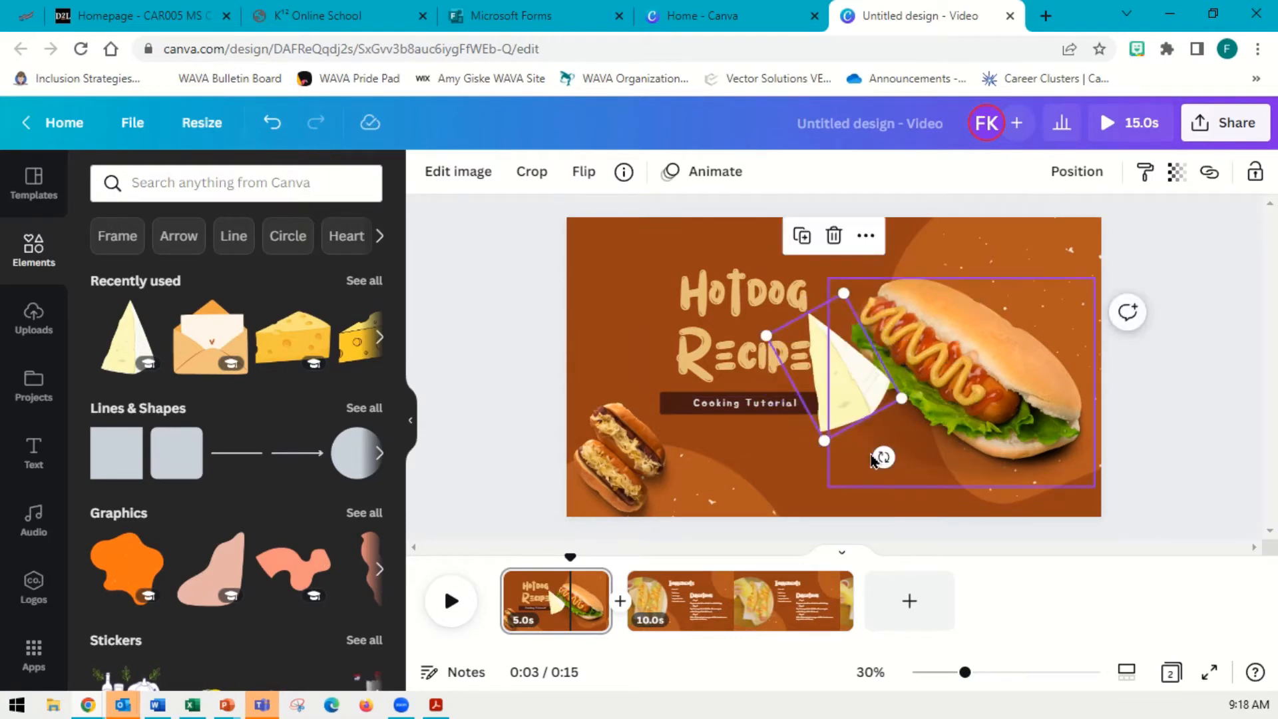
key(Delete)
Browse the photo and page animation options for the hotdog image
click(988, 406)
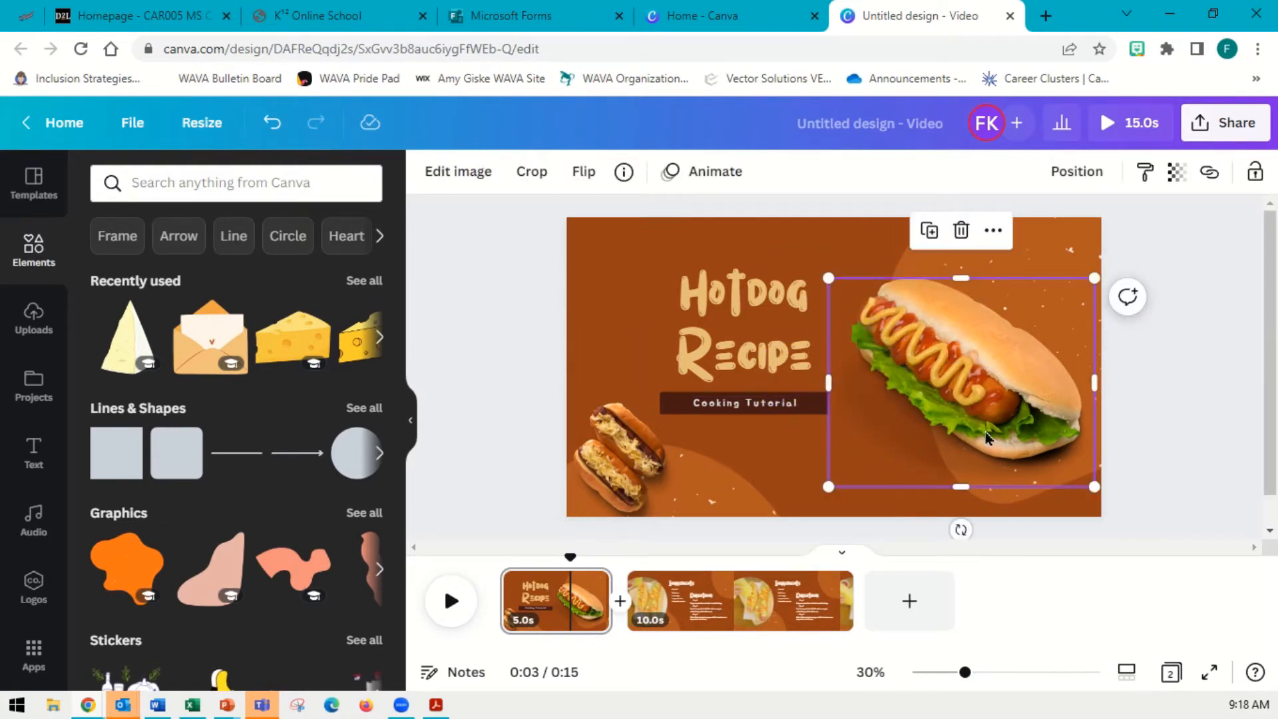
click(699, 171)
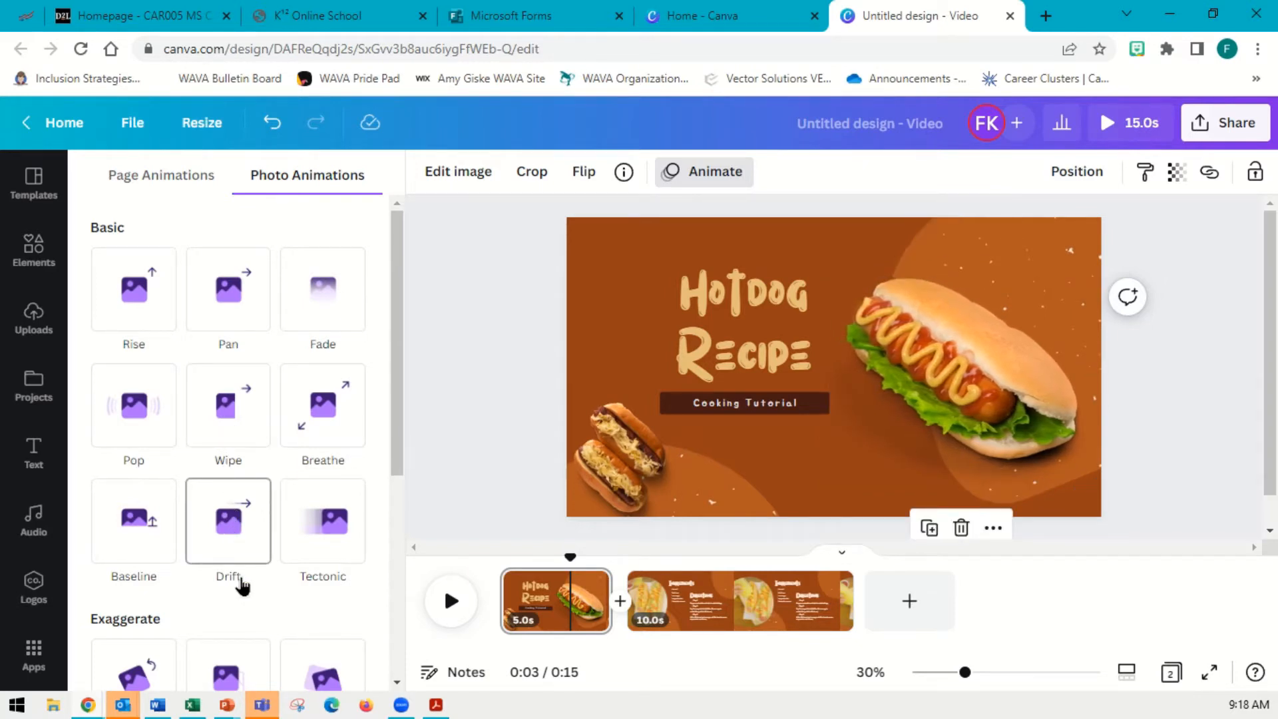
scroll(226, 553, down, 4)
scroll(204, 522, down, 2)
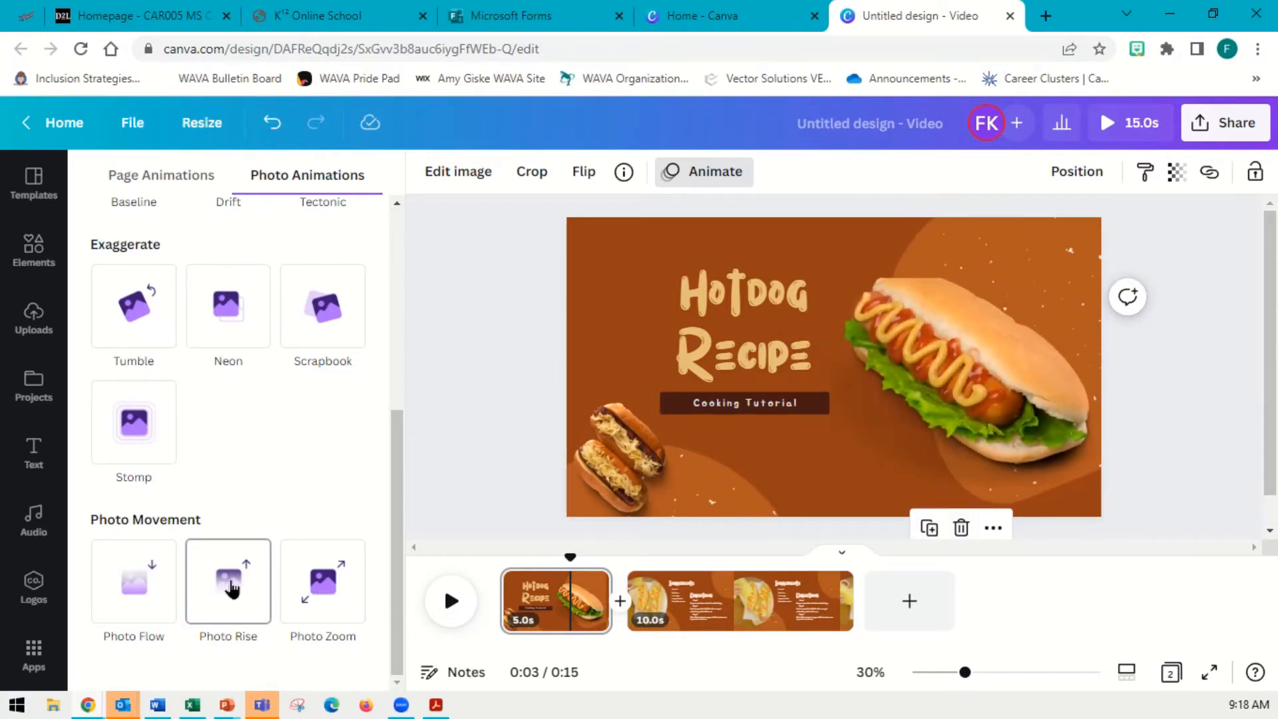
scroll(243, 506, up, 5)
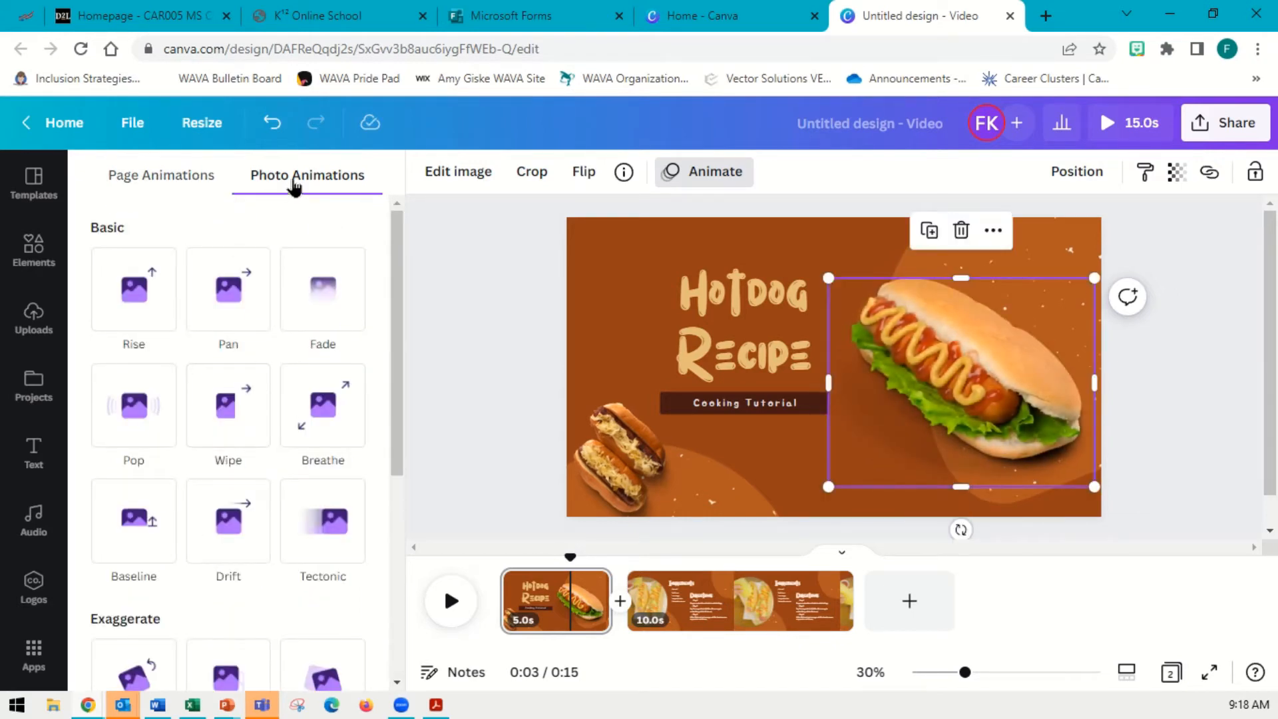
click(197, 190)
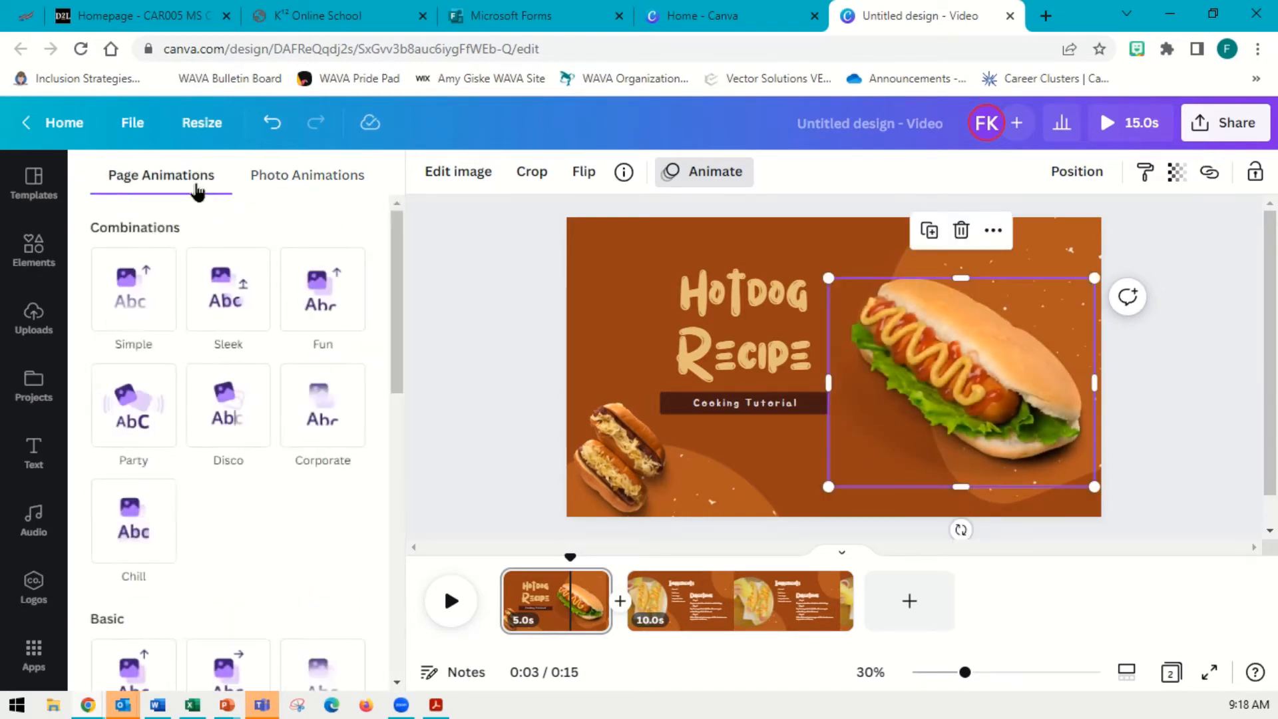
mouse_move(145, 316)
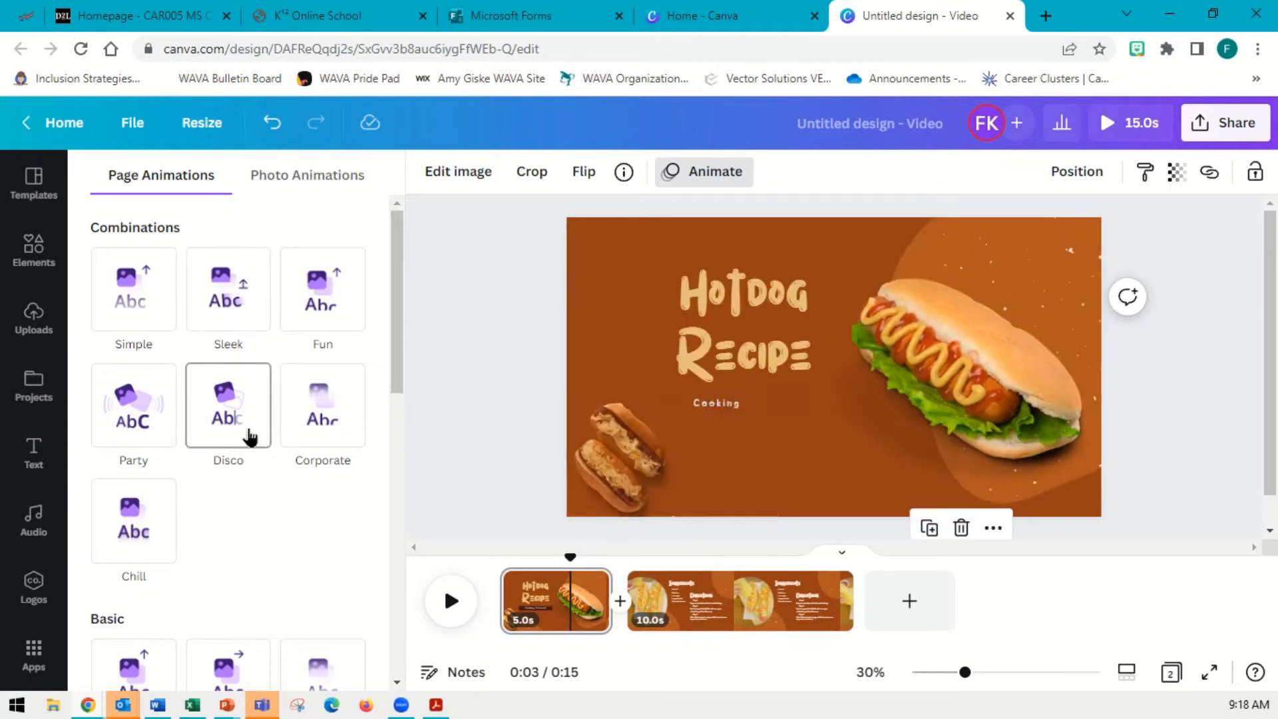
click(270, 178)
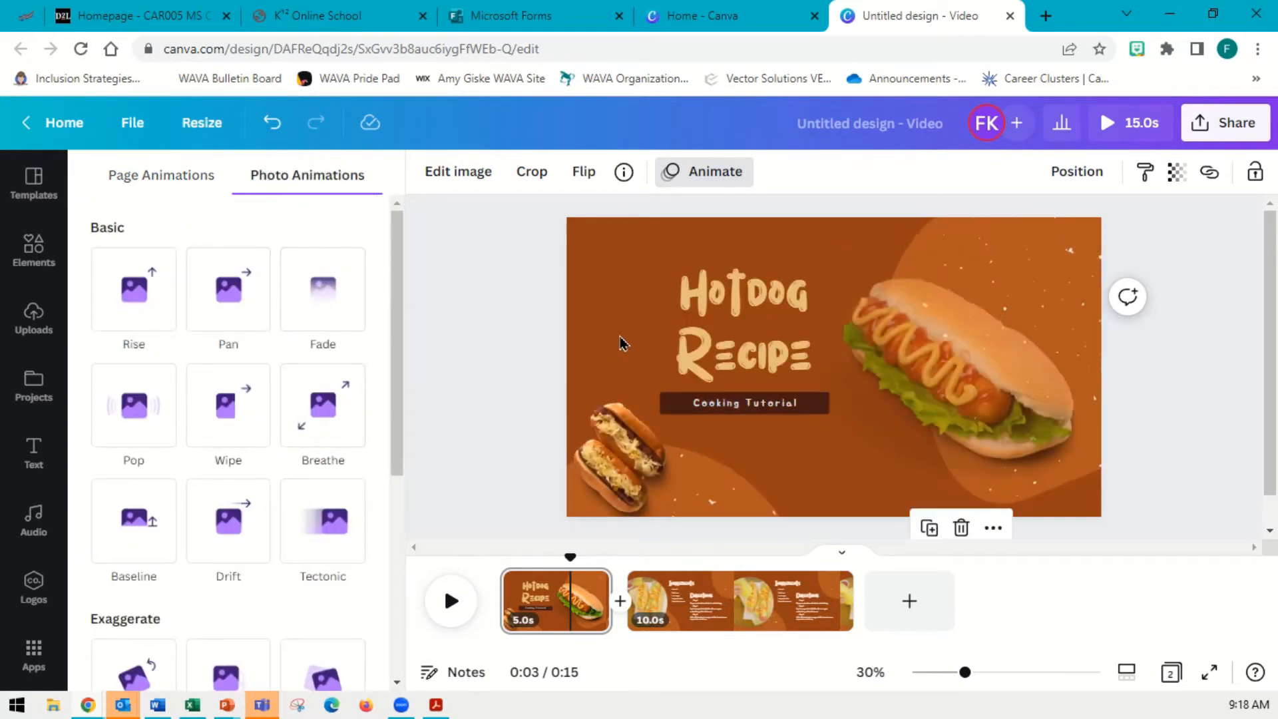
click(593, 339)
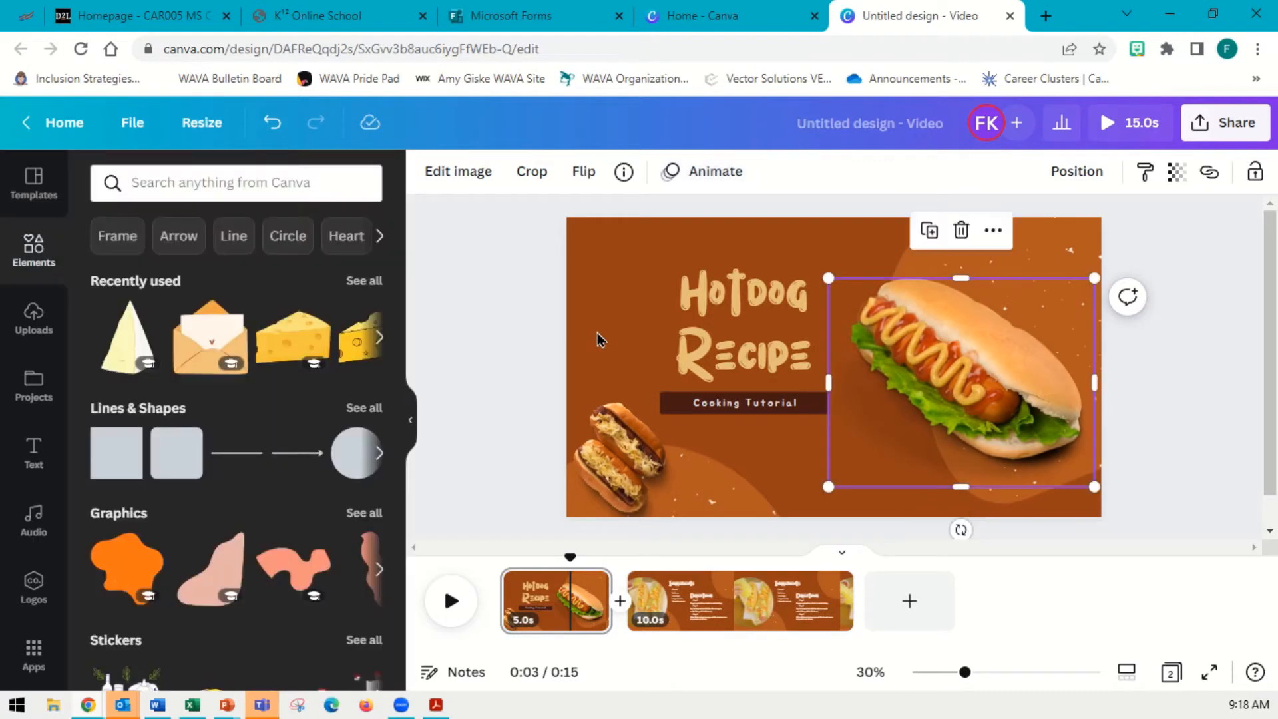
Apply the Wipe text animation to the Hotdog Recipe title
click(779, 326)
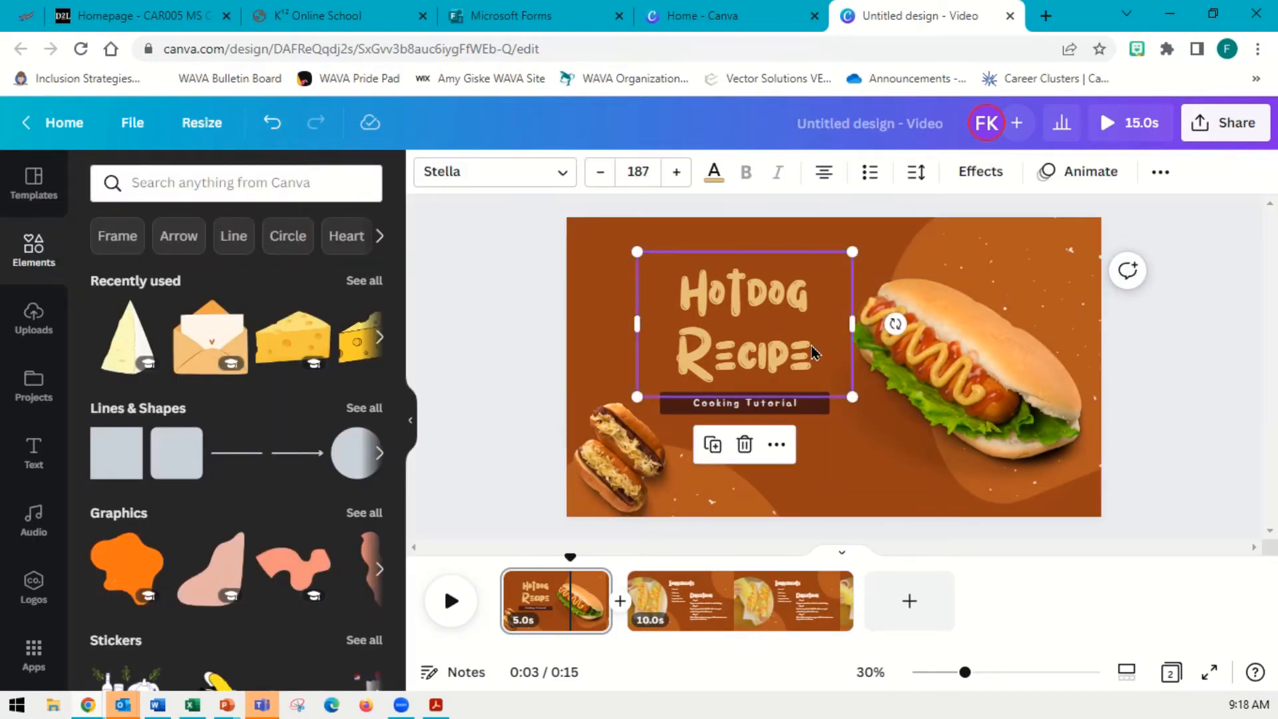
click(1084, 181)
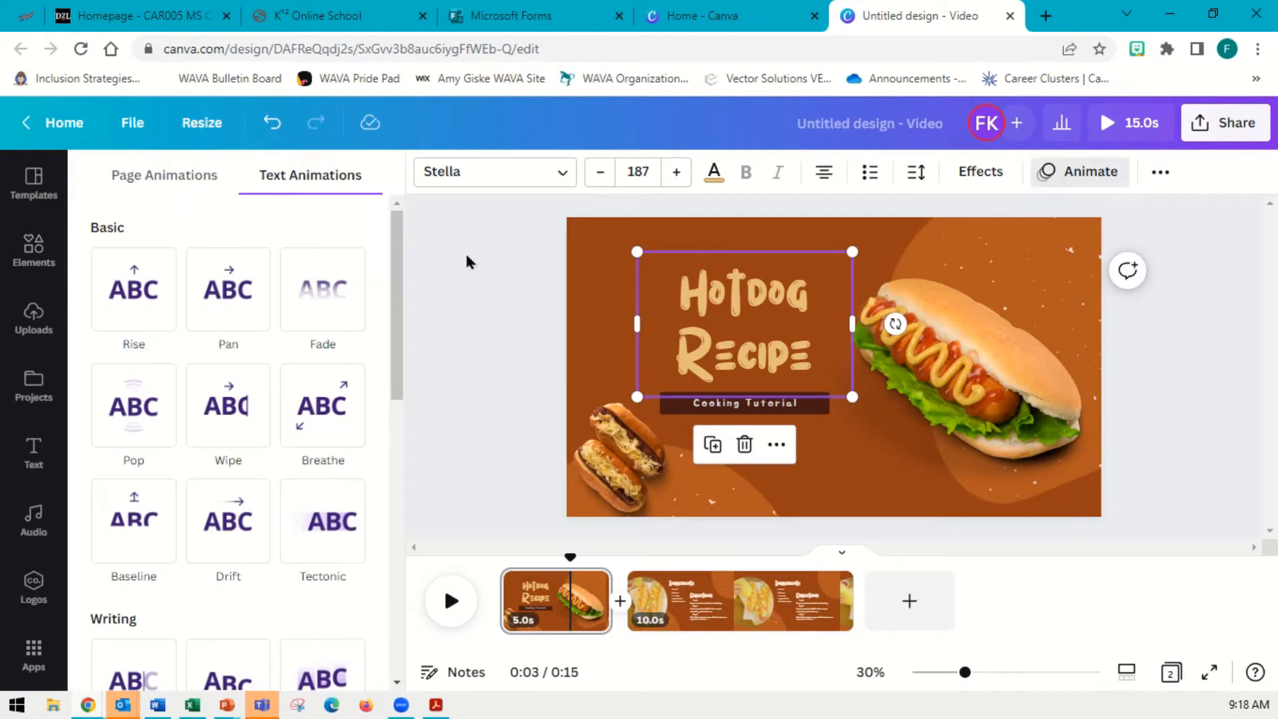
click(229, 406)
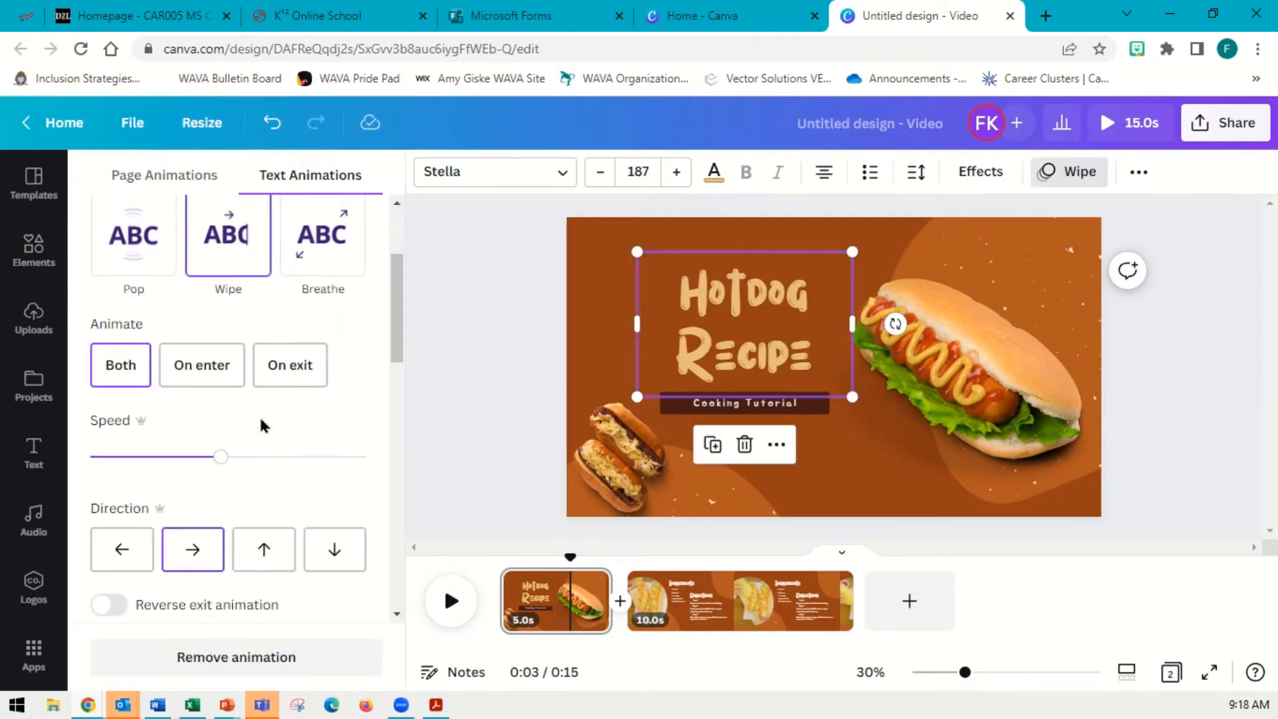
scroll(188, 457, down, 2)
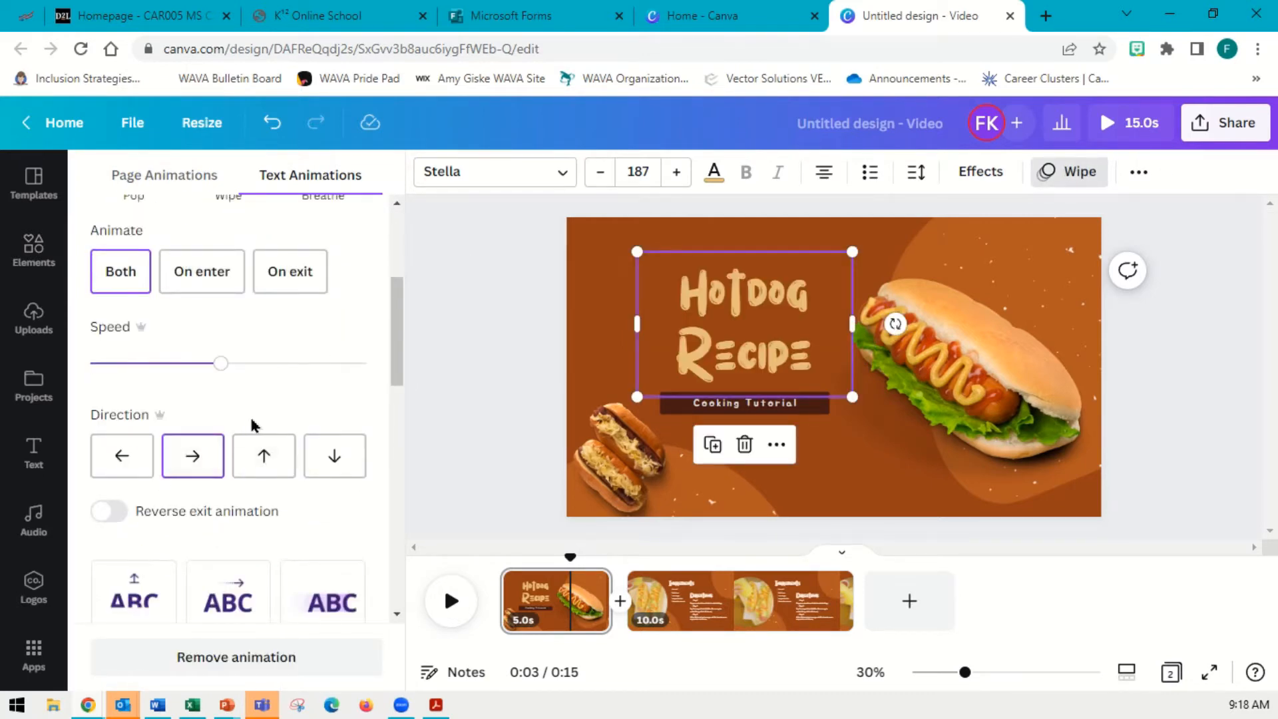
scroll(252, 425, down, 15)
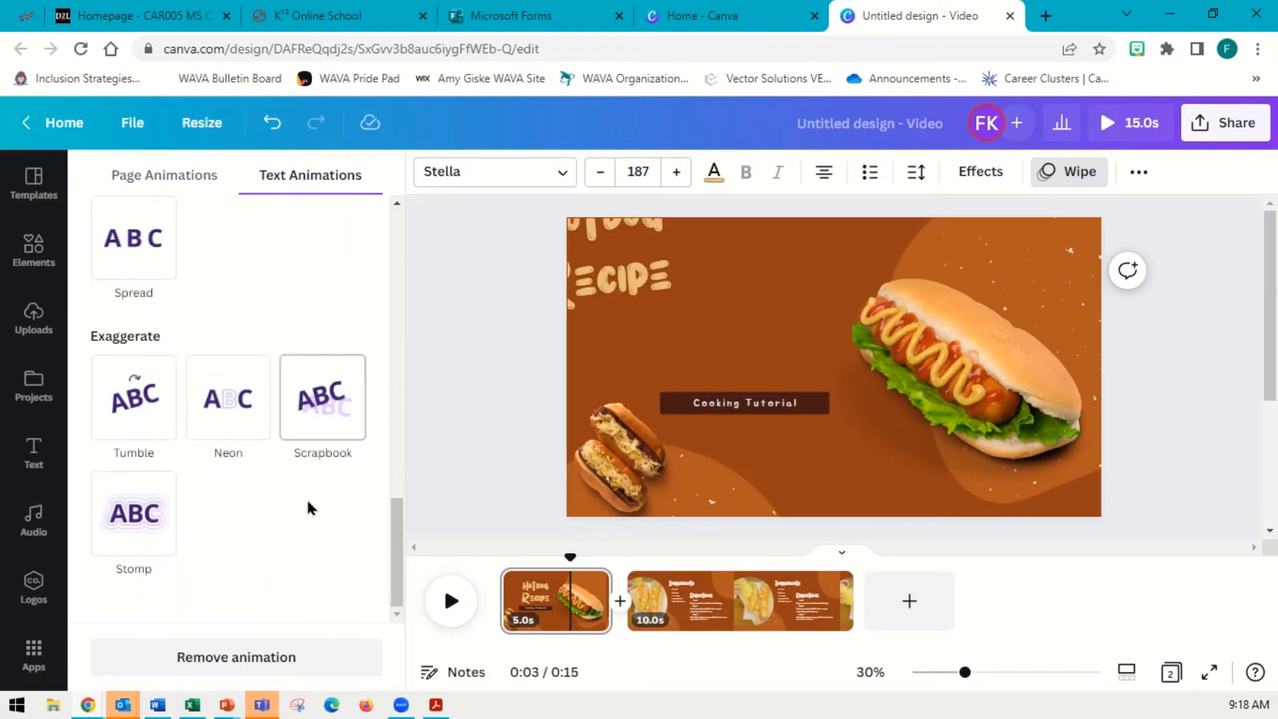
scroll(308, 508, up, 15)
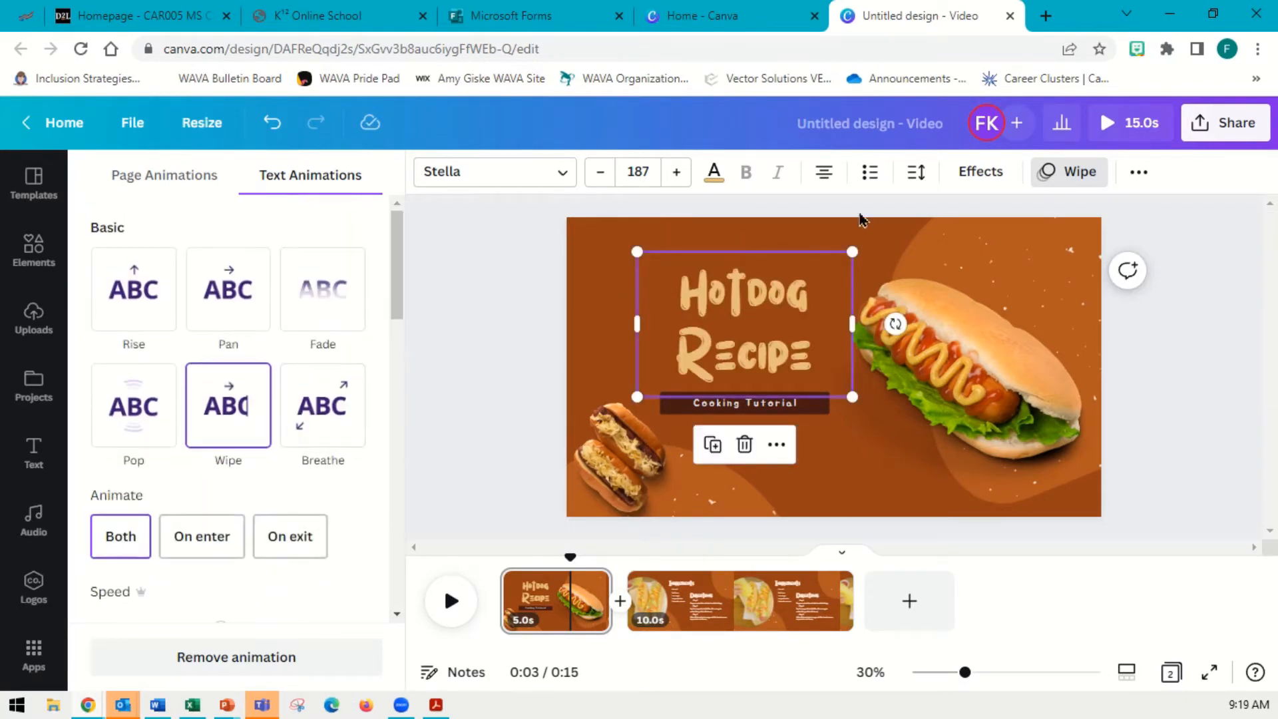
Try the Echo, Splice, Hollow and Lift text effects on the title
click(991, 180)
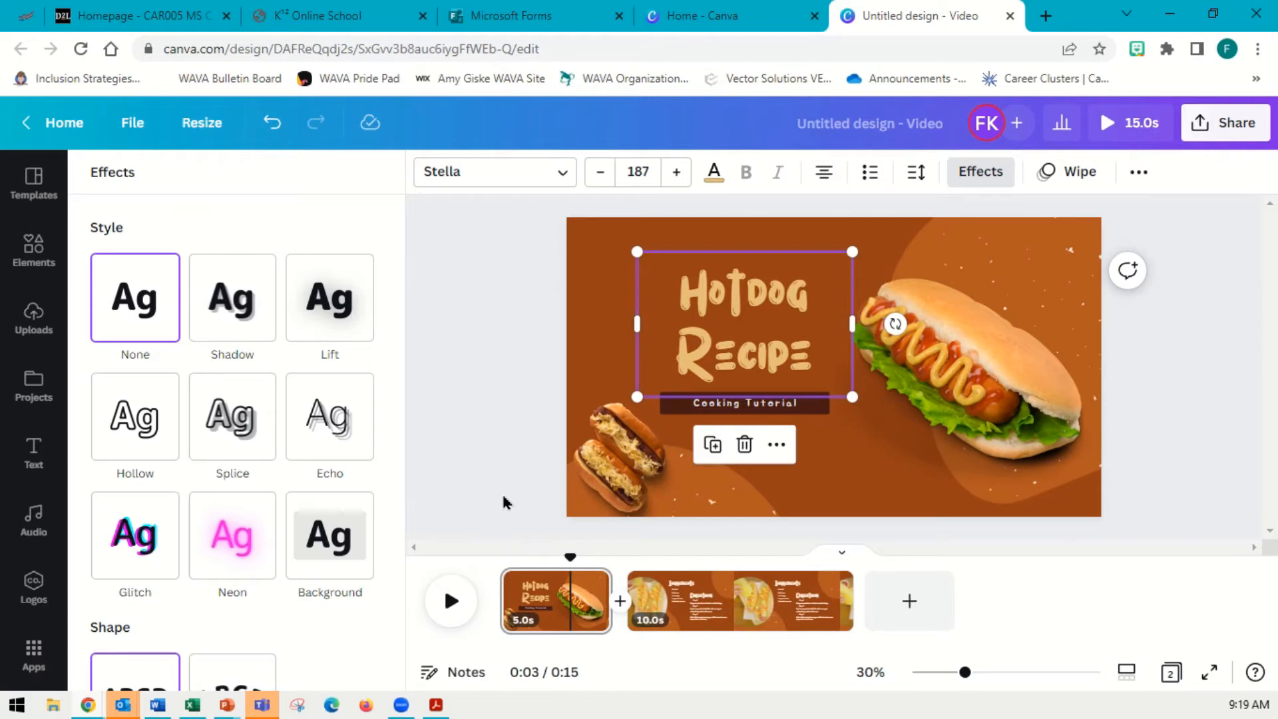
click(338, 432)
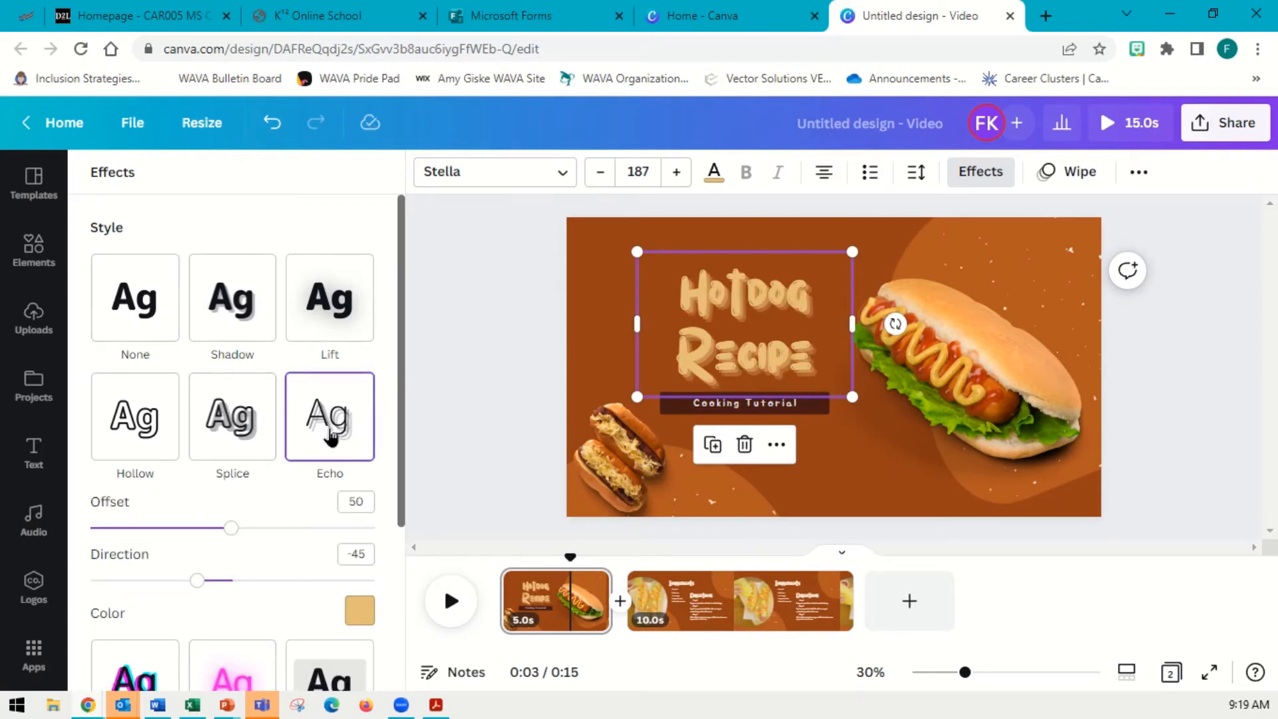
click(239, 432)
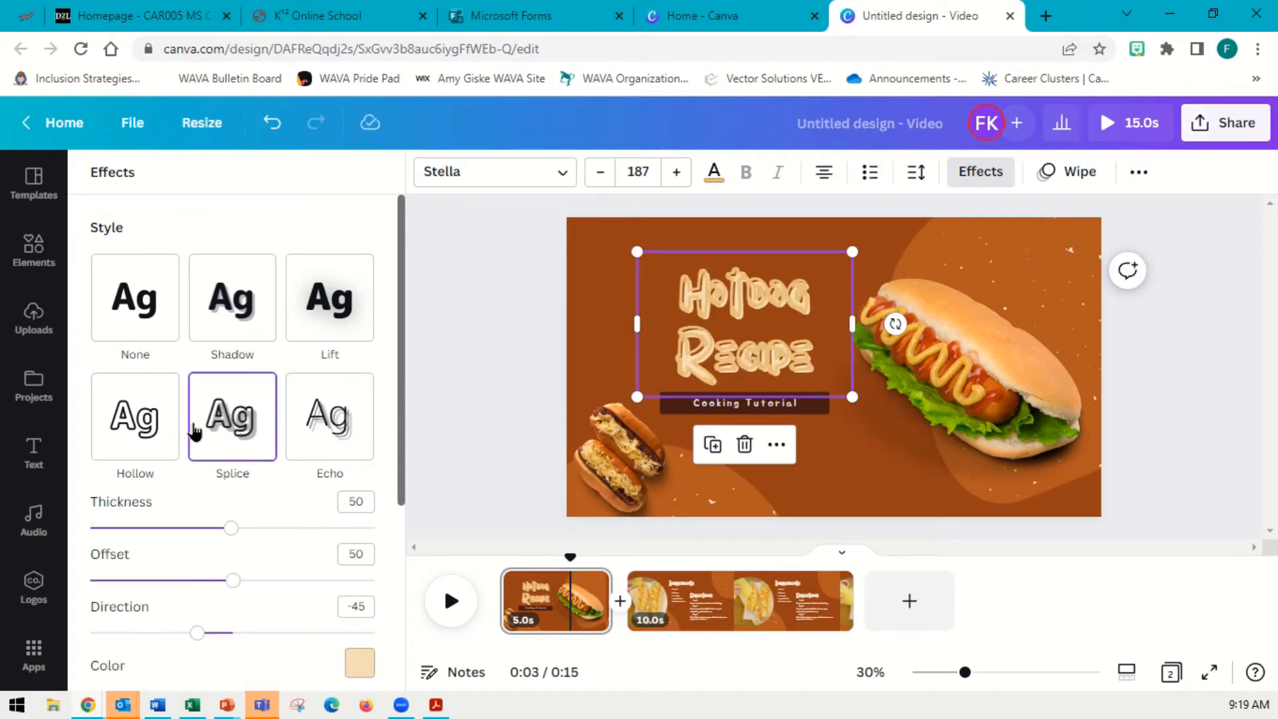
click(127, 429)
click(310, 310)
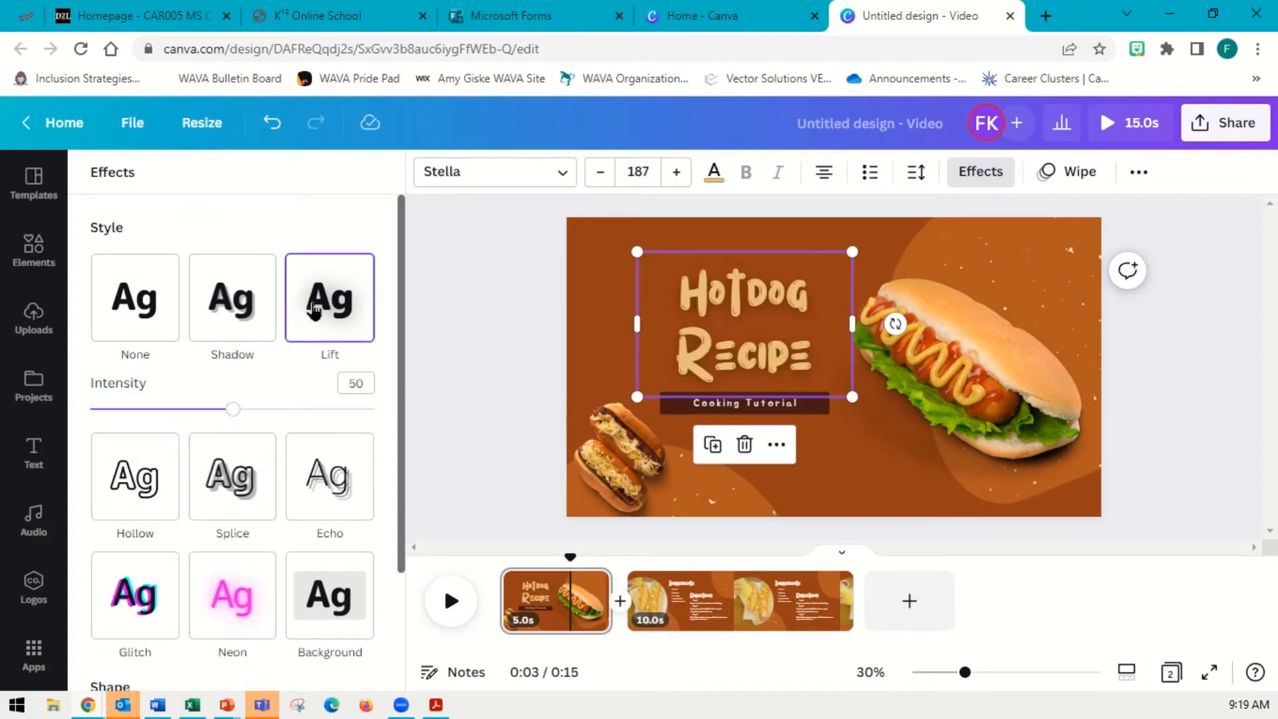
Curve the Hotdog Recipe title and give it the Neon text effect
scroll(336, 373, down, 3)
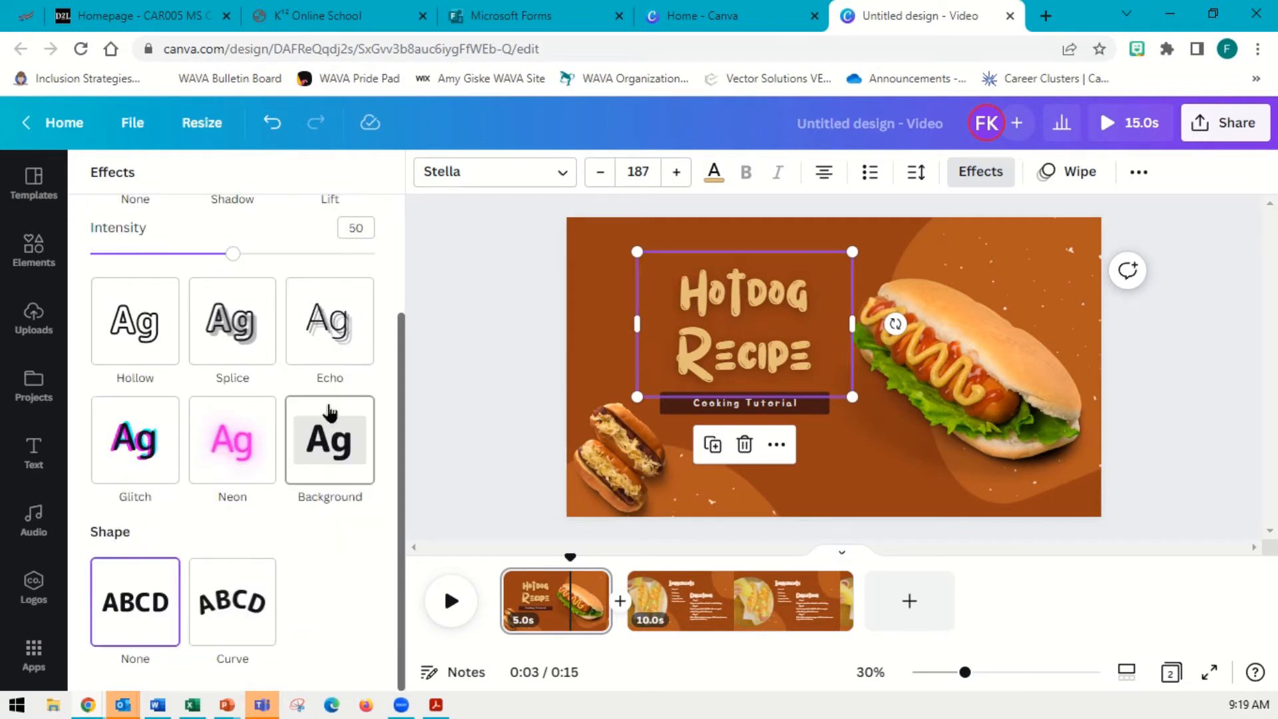
click(238, 593)
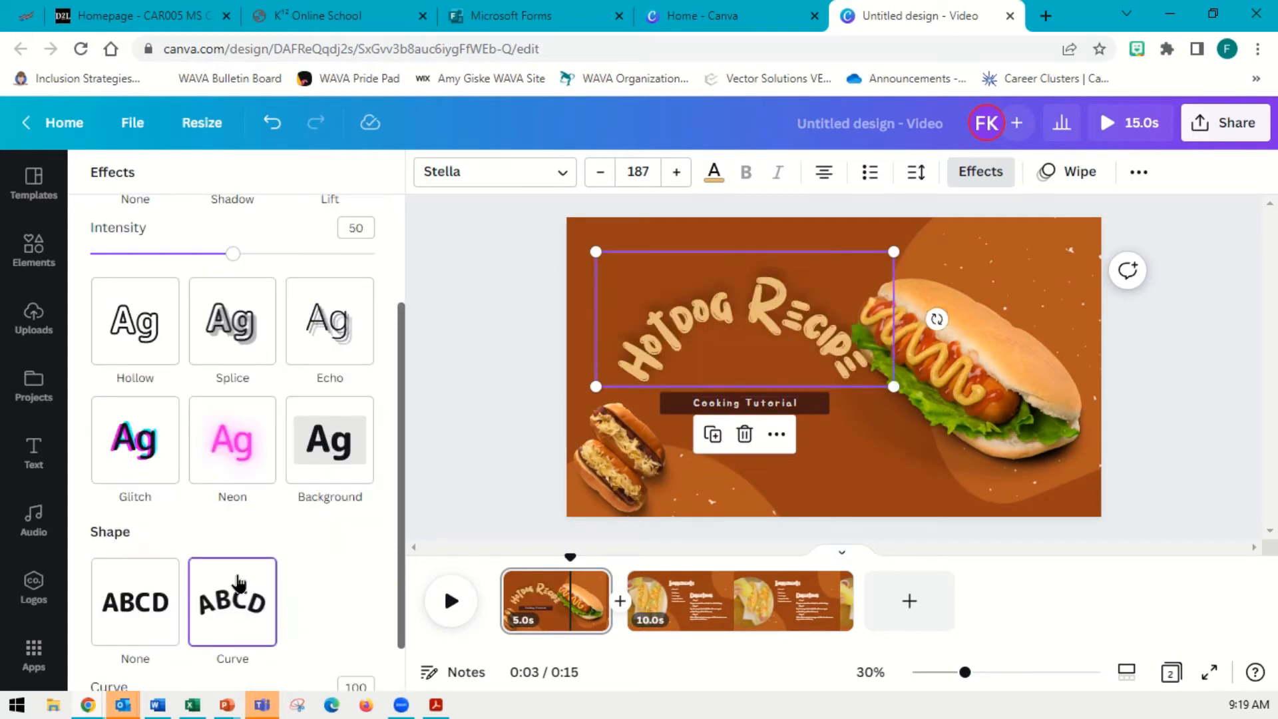
click(233, 441)
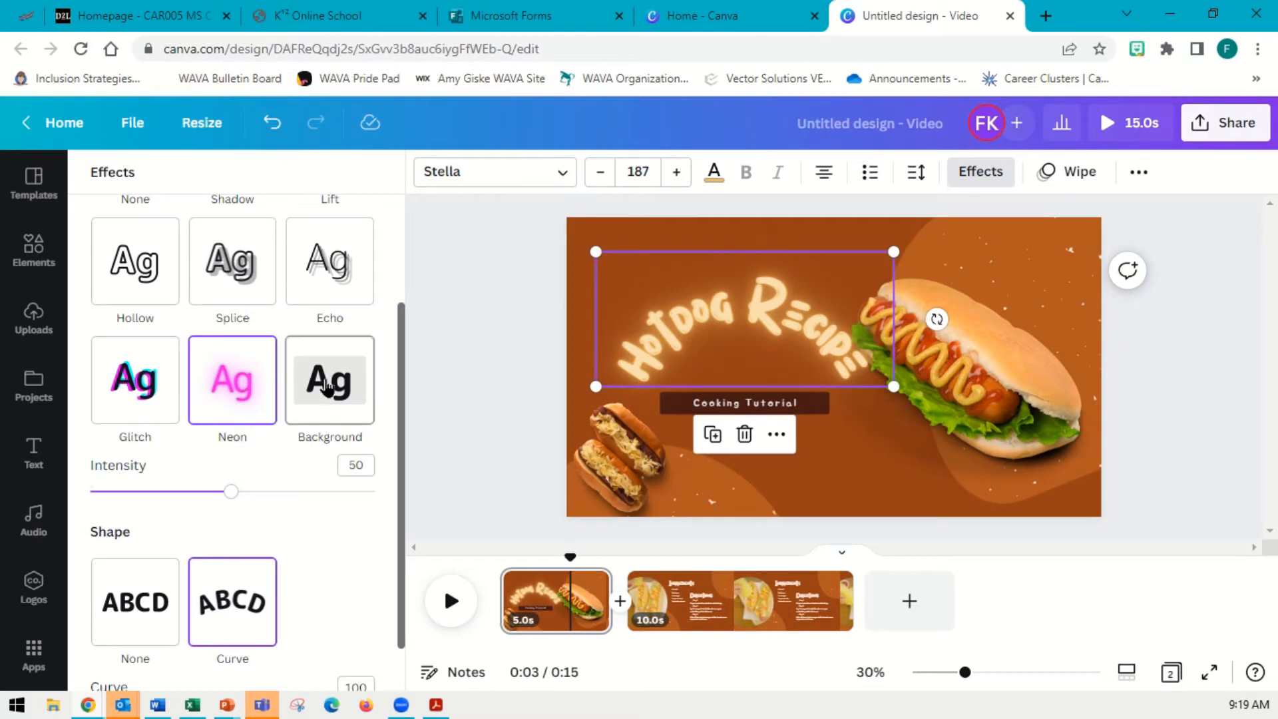
scroll(219, 384, up, 3)
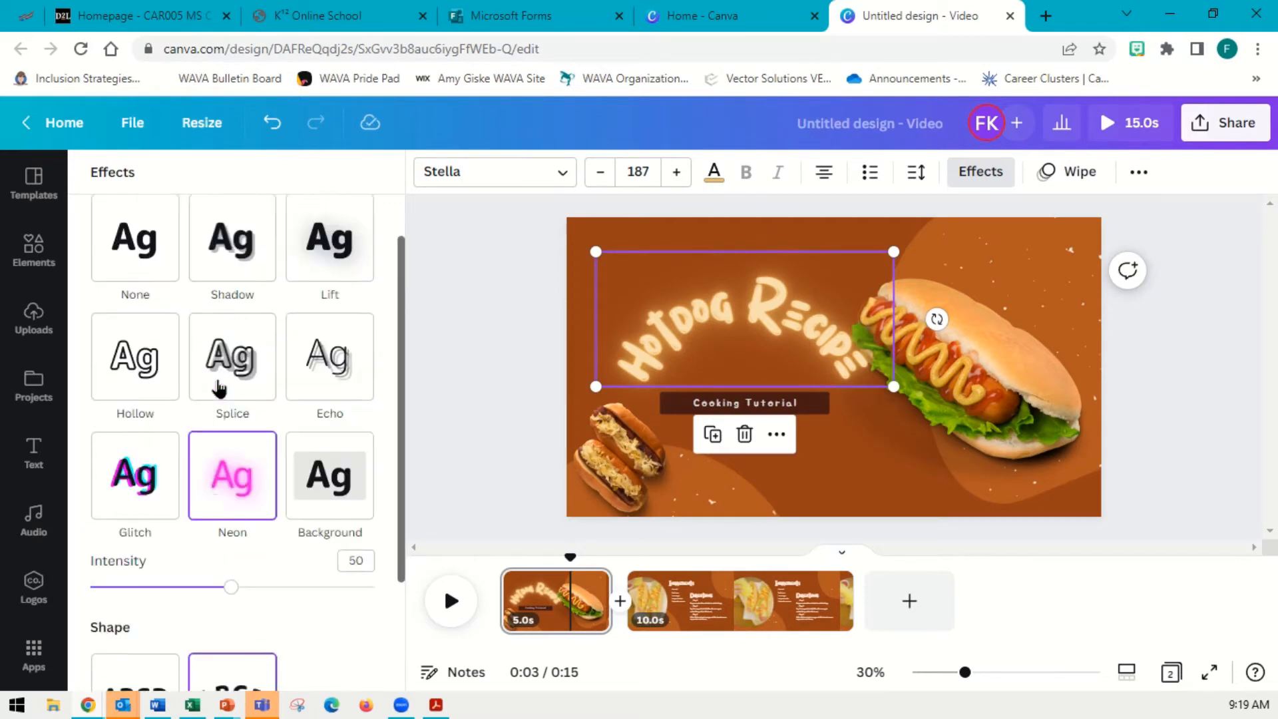
Add the Ukulele Song track from the Elements audio library to the video
click(32, 261)
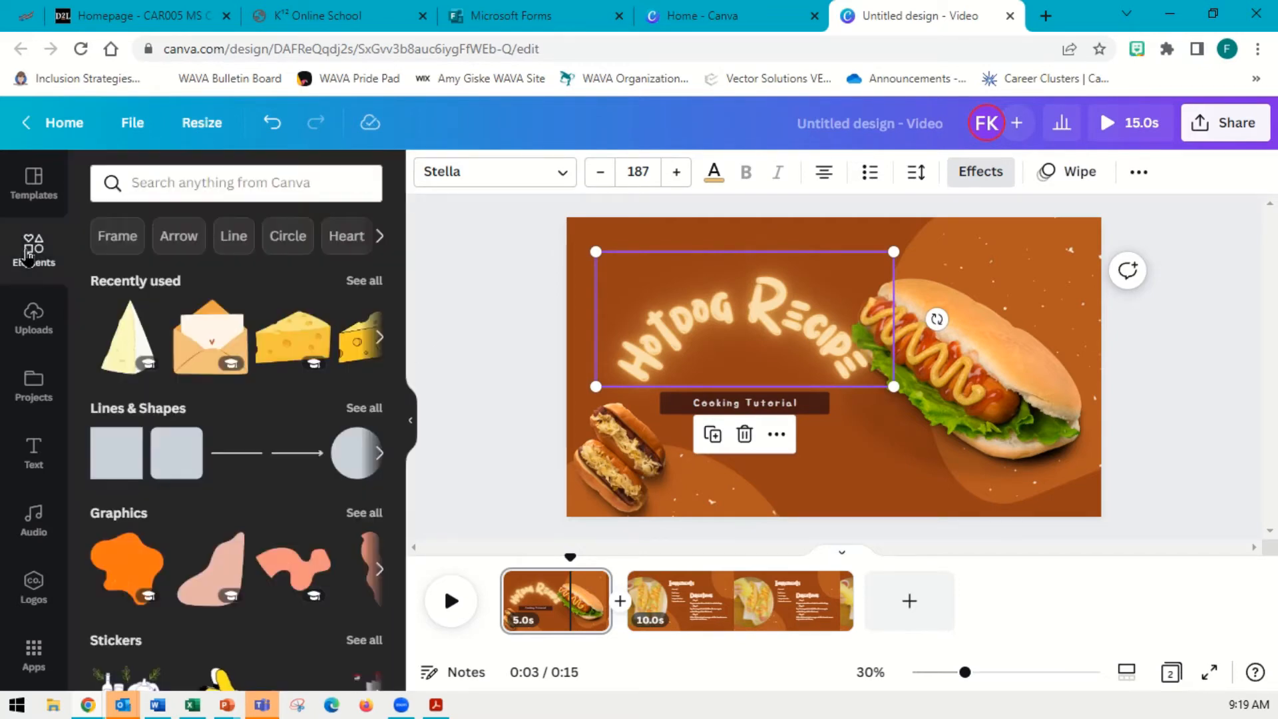
scroll(313, 298, down, 6)
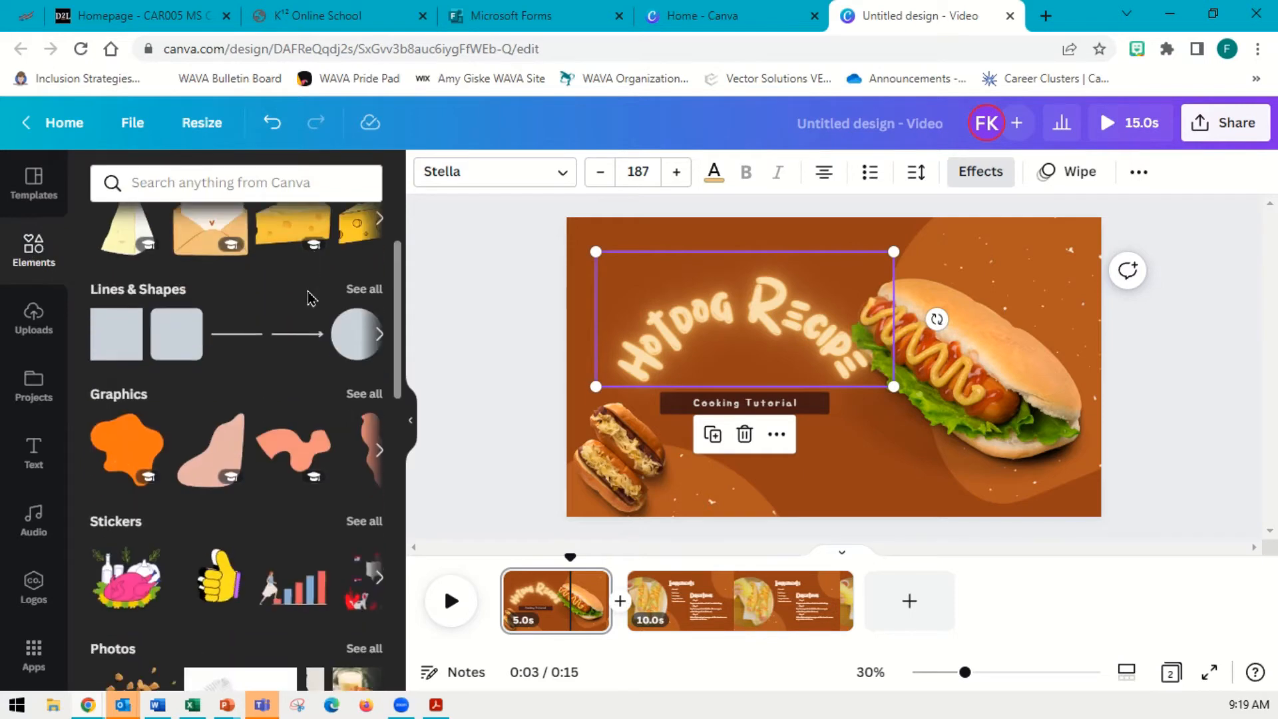
scroll(312, 298, down, 2)
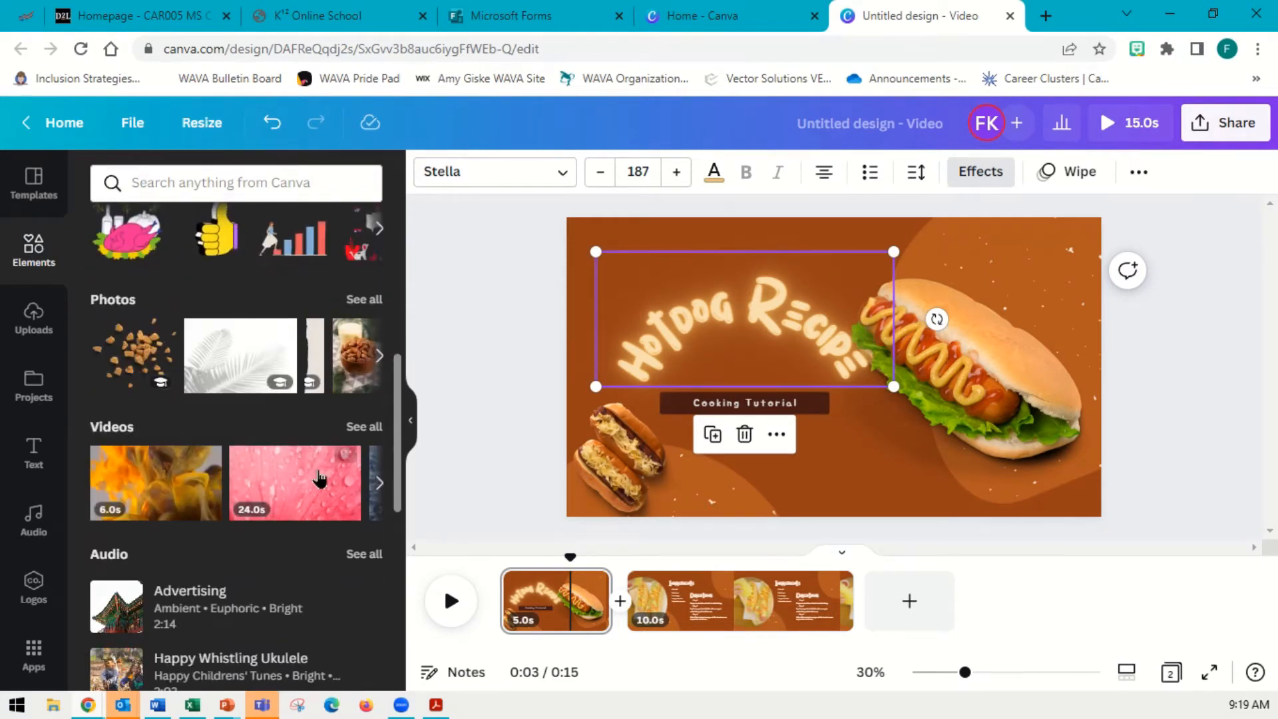
scroll(159, 486, down, 6)
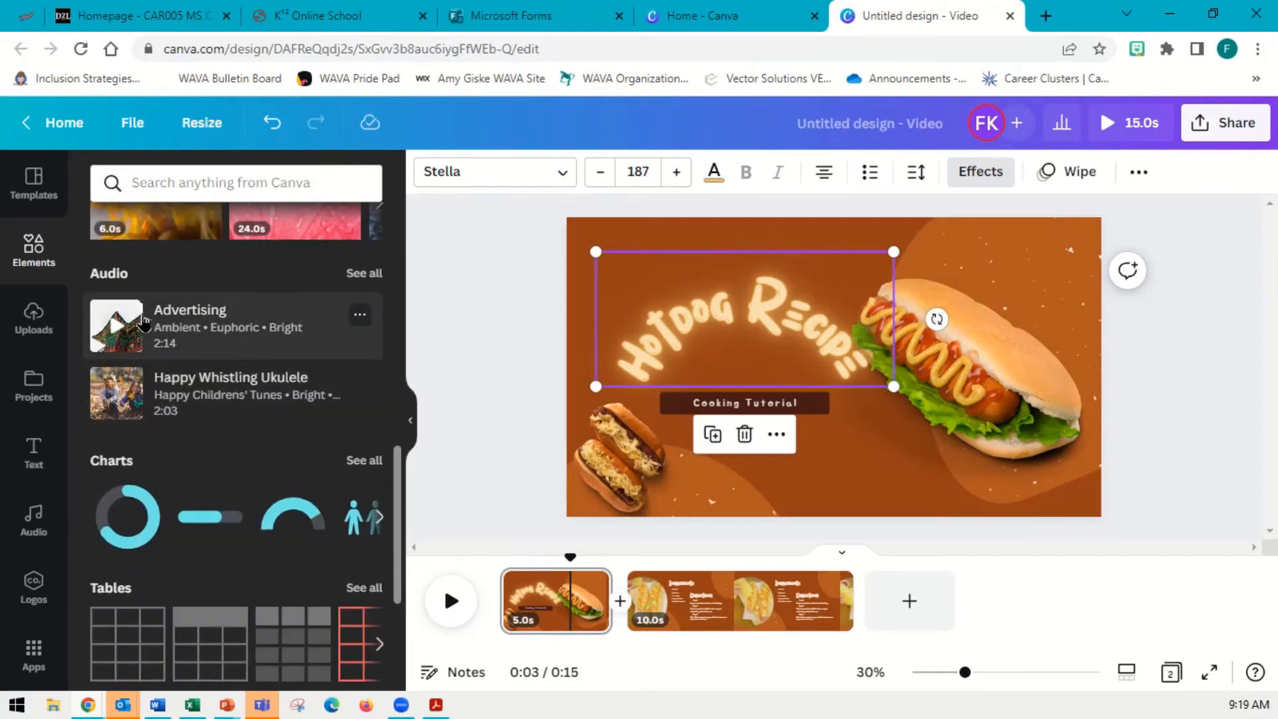
click(367, 284)
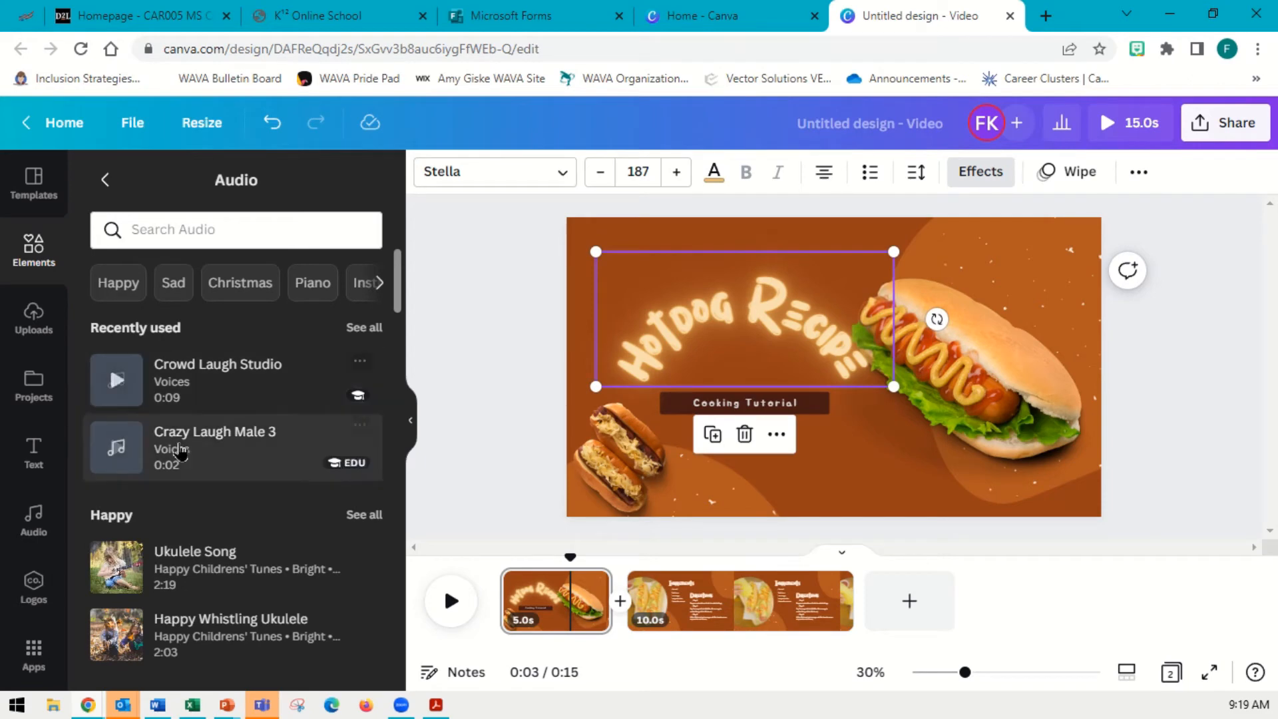
scroll(282, 406, down, 4)
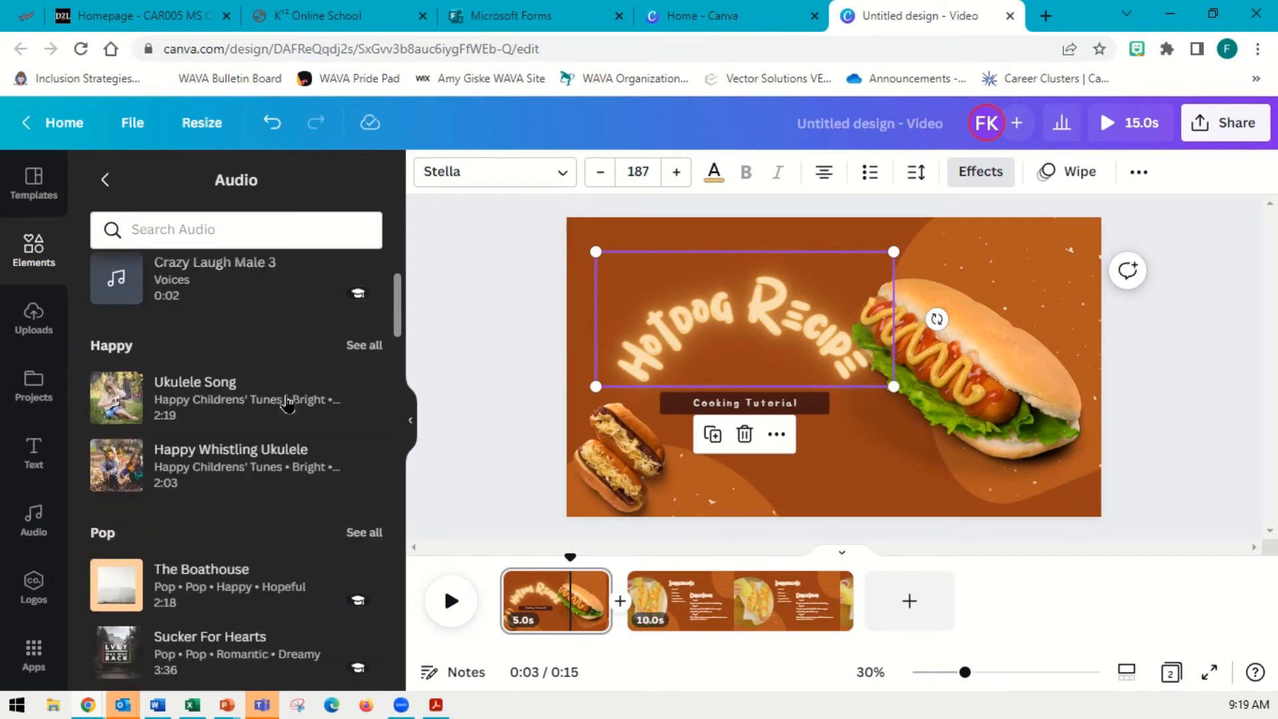
scroll(282, 385, up, 1)
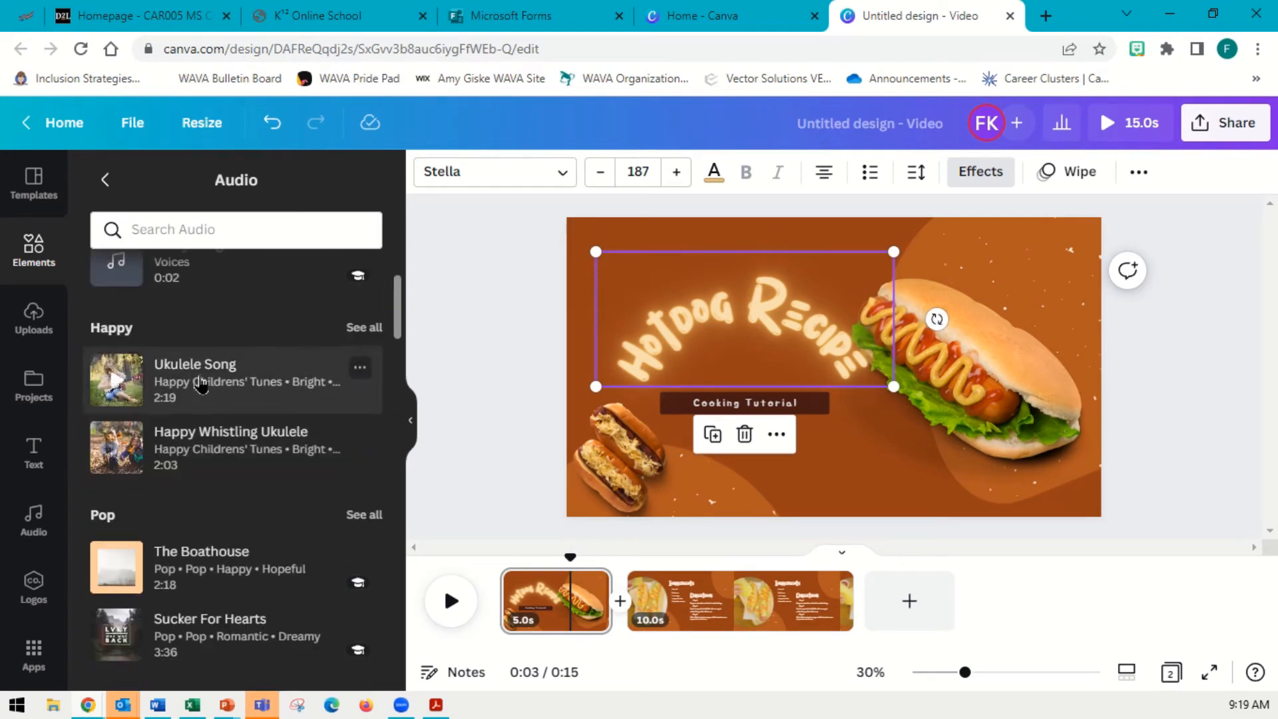
click(233, 390)
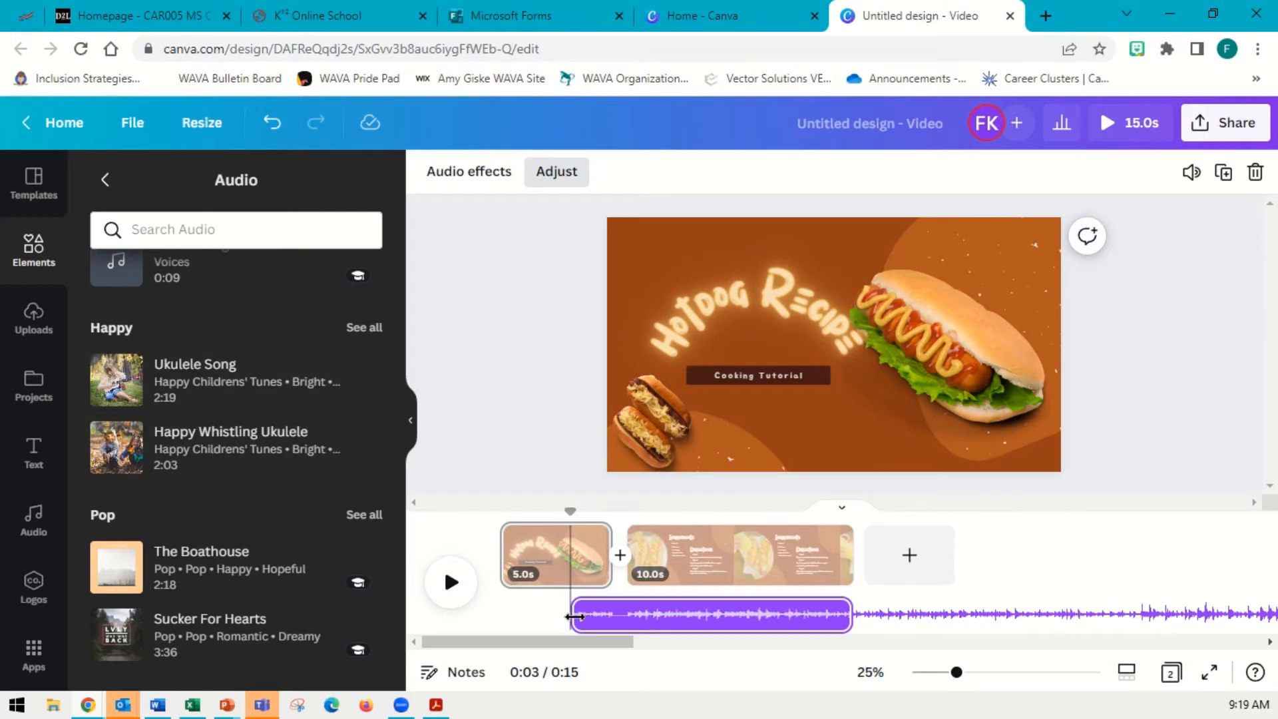
Trim the Ukulele Song clip to about 7.8 seconds, align it with the video's start, and preview playback
drag(574, 617, 546, 613)
click(566, 513)
drag(566, 512, 500, 513)
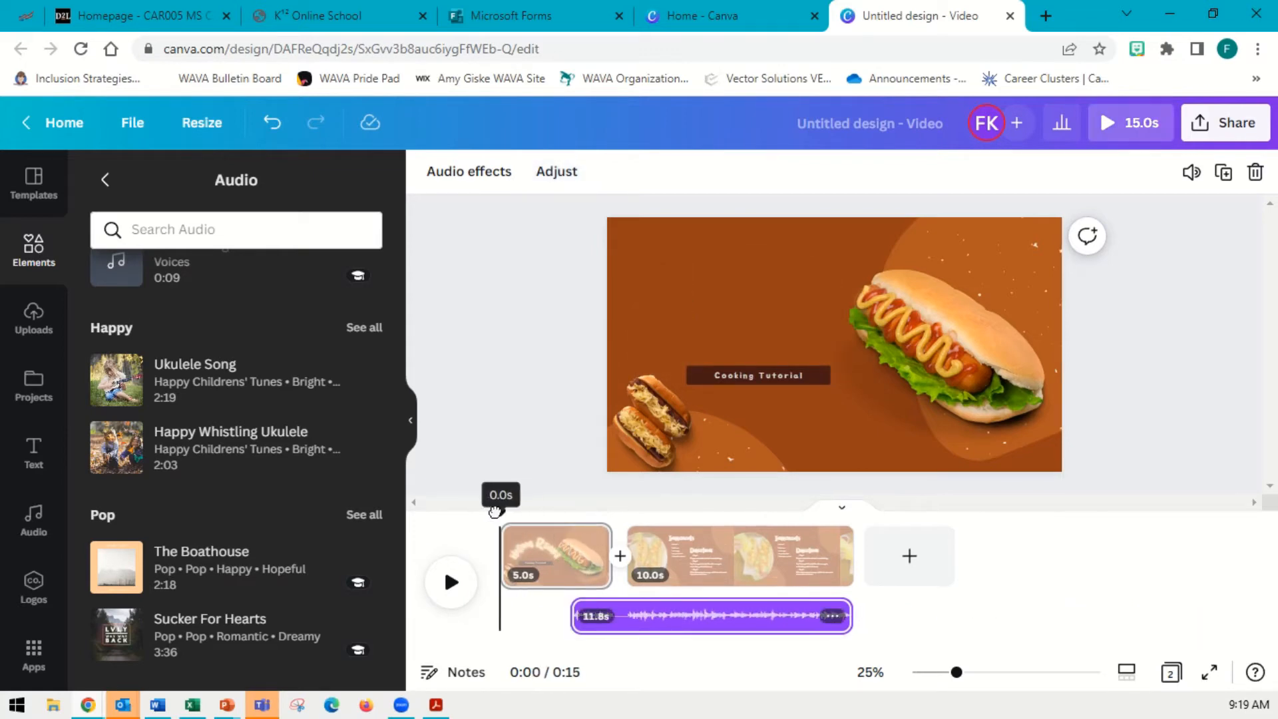
drag(574, 626, 519, 613)
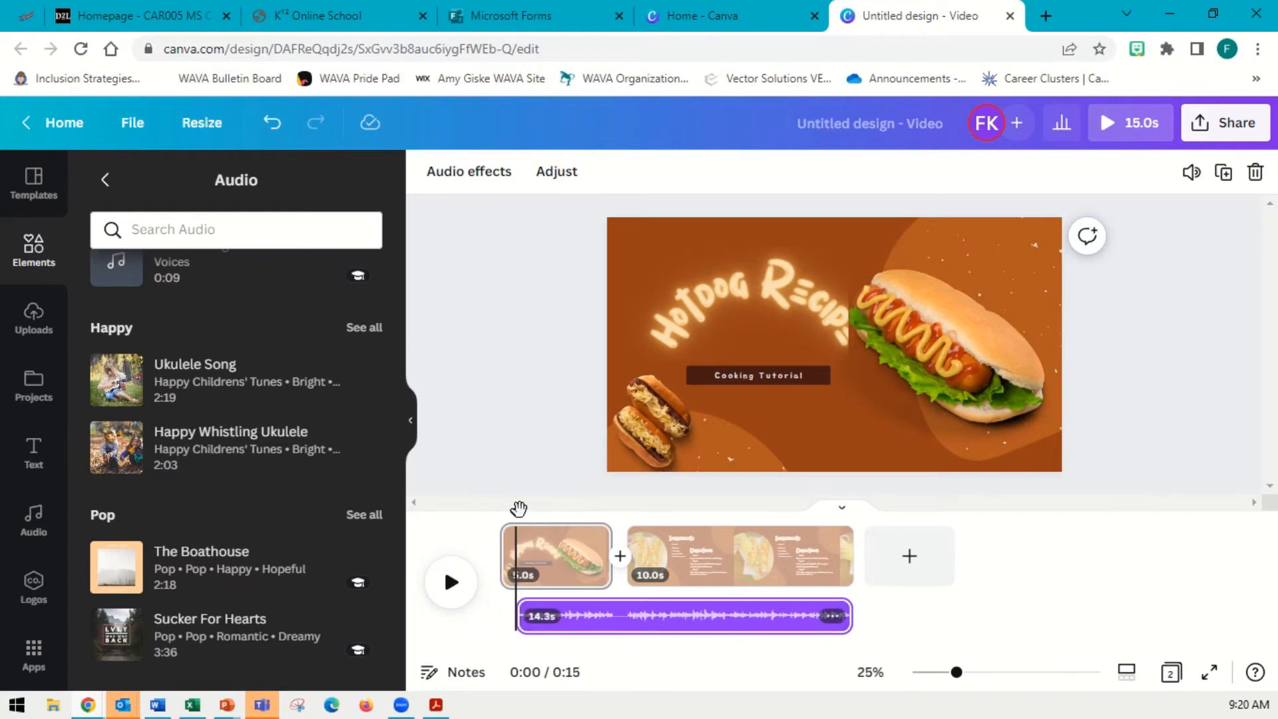
drag(518, 512, 500, 514)
drag(524, 616, 481, 614)
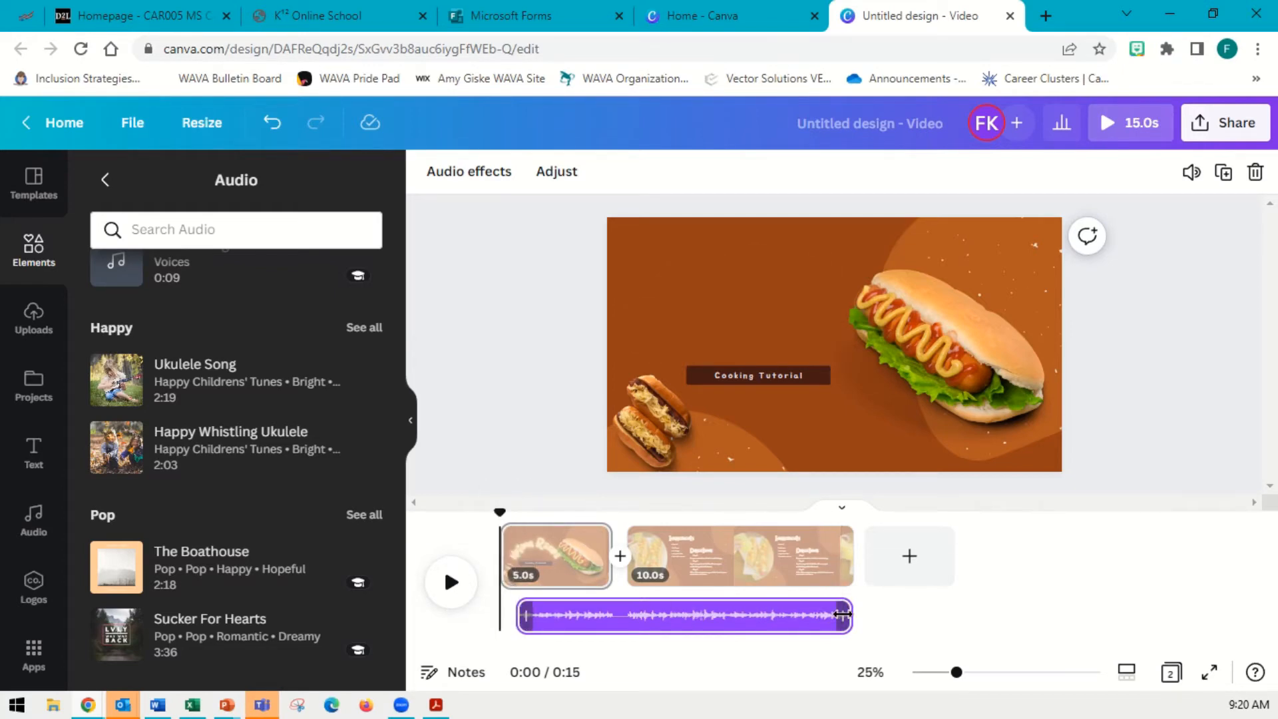
drag(843, 614, 703, 614)
drag(525, 616, 459, 615)
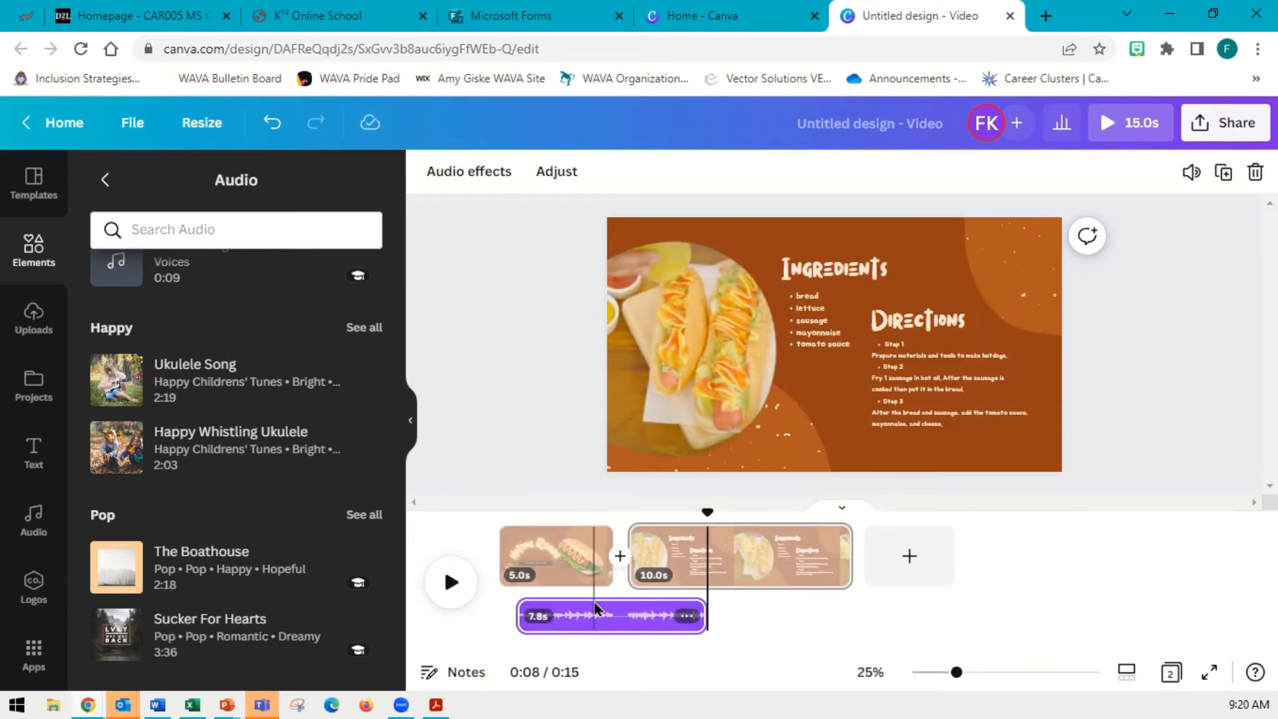
click(551, 631)
drag(551, 631, 536, 631)
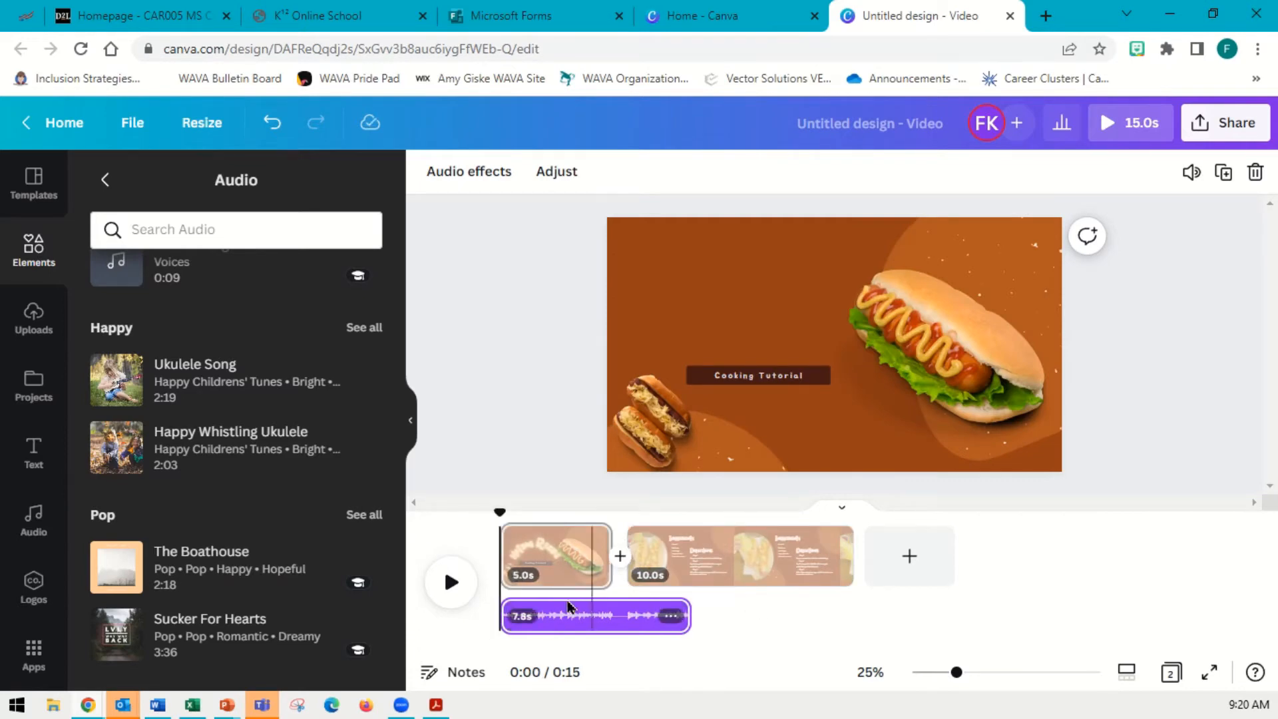
click(450, 583)
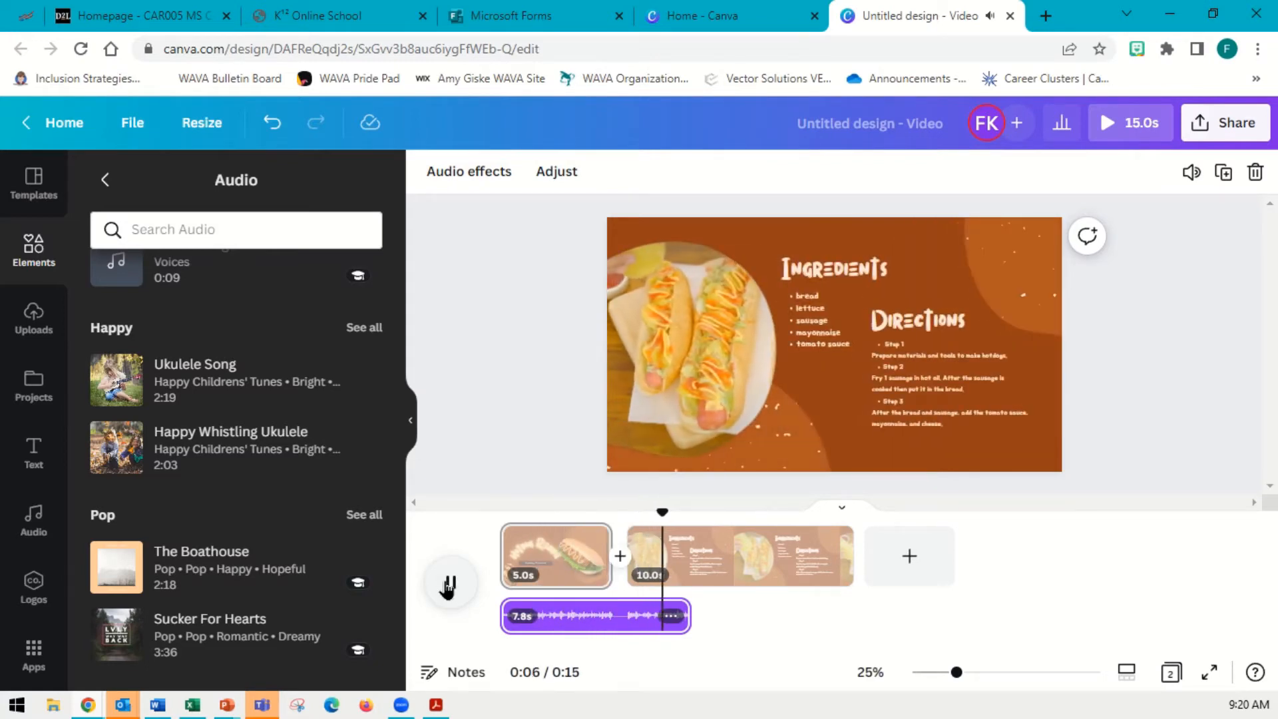
click(448, 585)
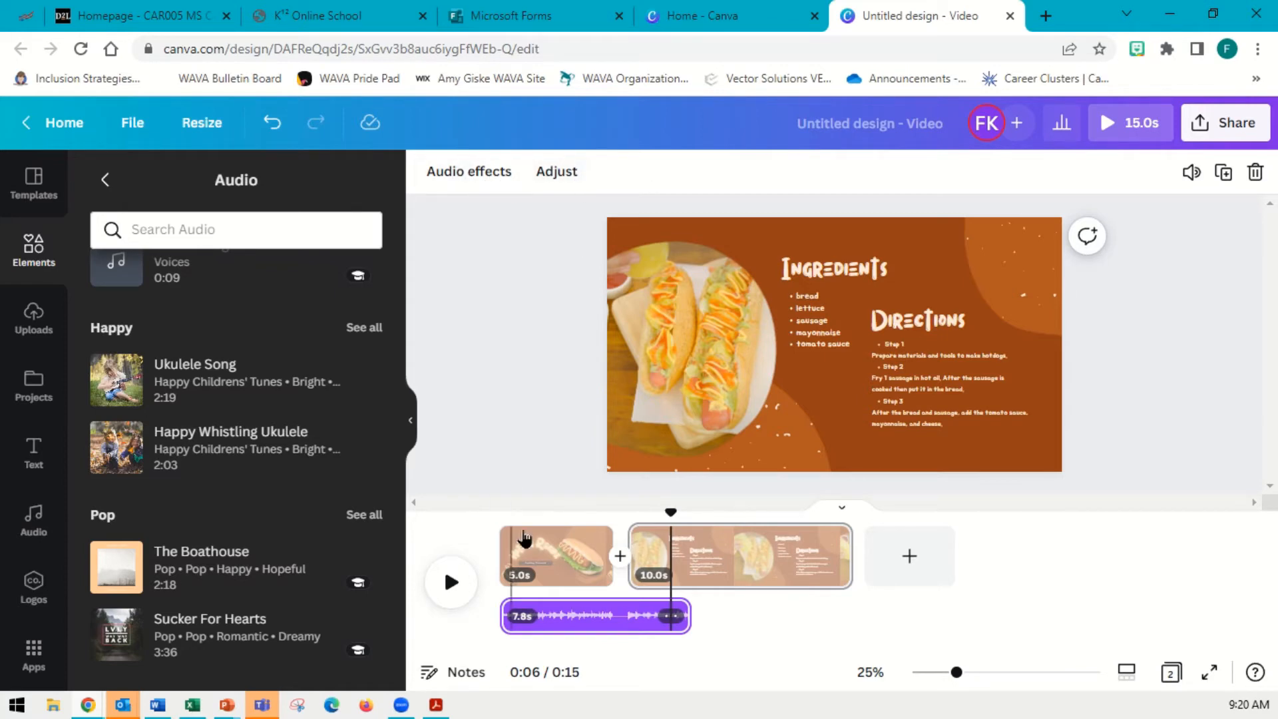
Set the Ukulele Song clip's fade in to 3.9 s and fade out to 0.3 s, then preview
click(485, 184)
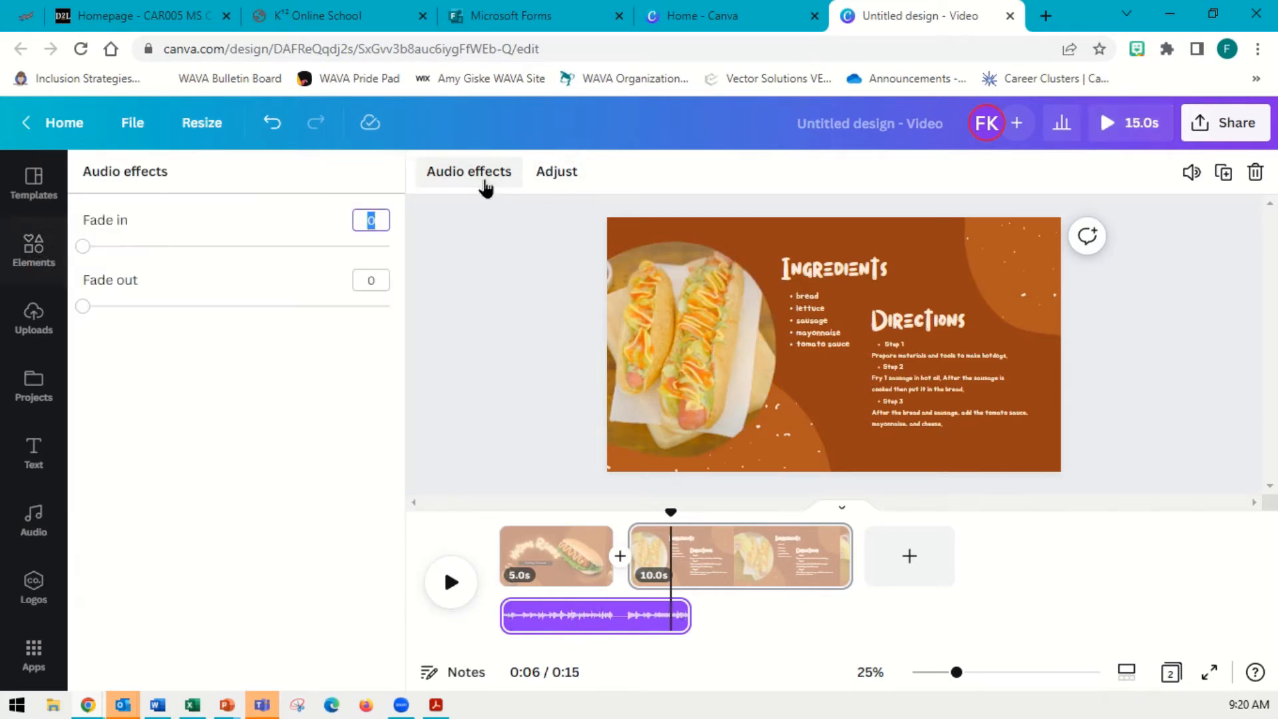
drag(84, 251, 358, 250)
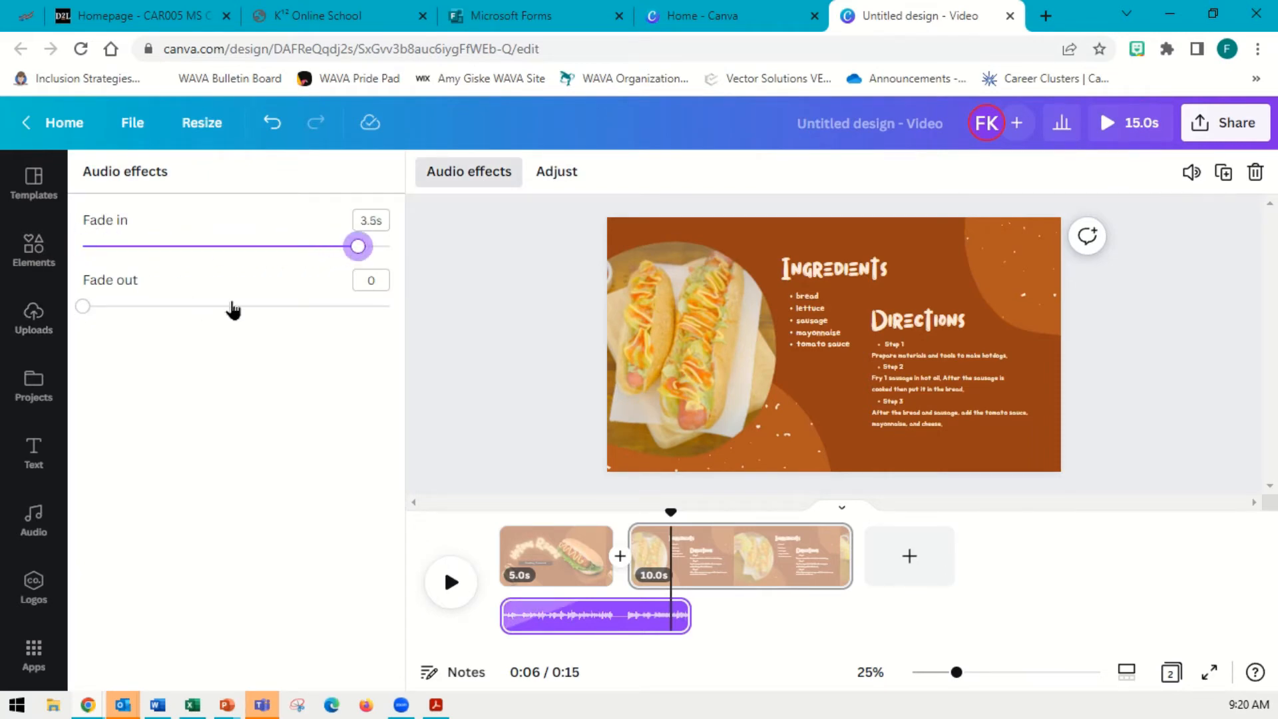
drag(233, 306, 106, 306)
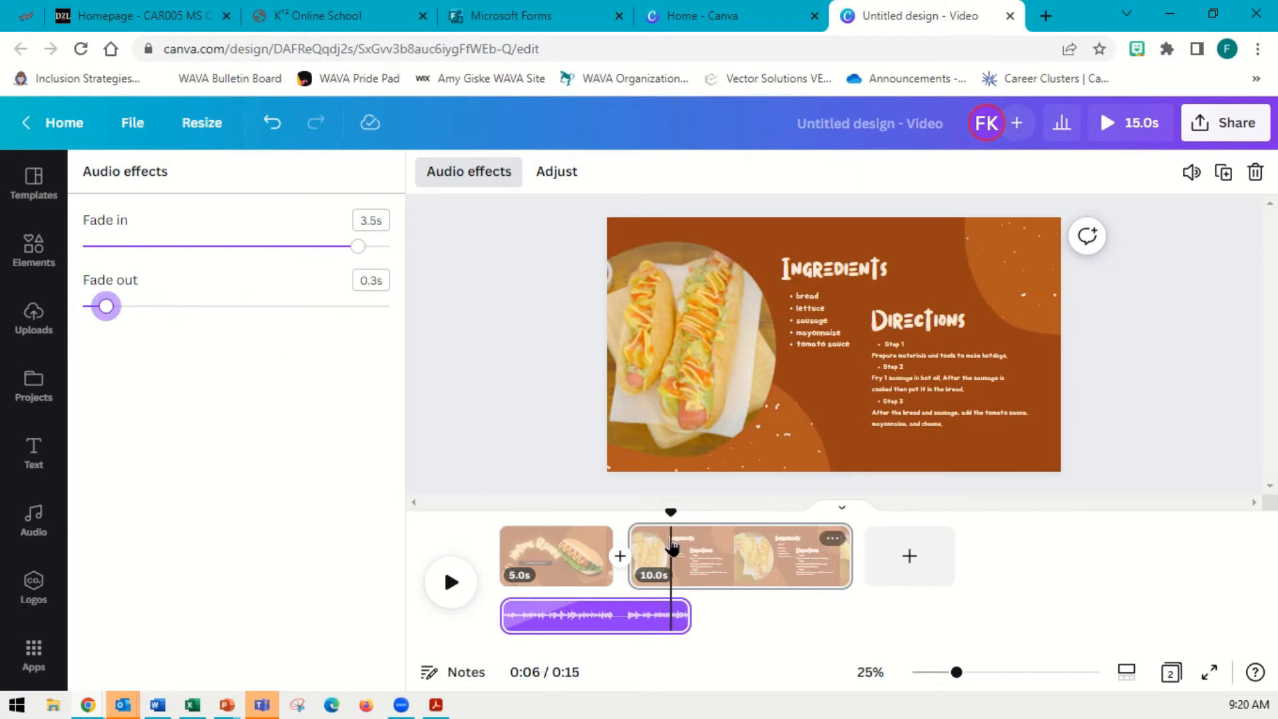
drag(671, 529, 500, 529)
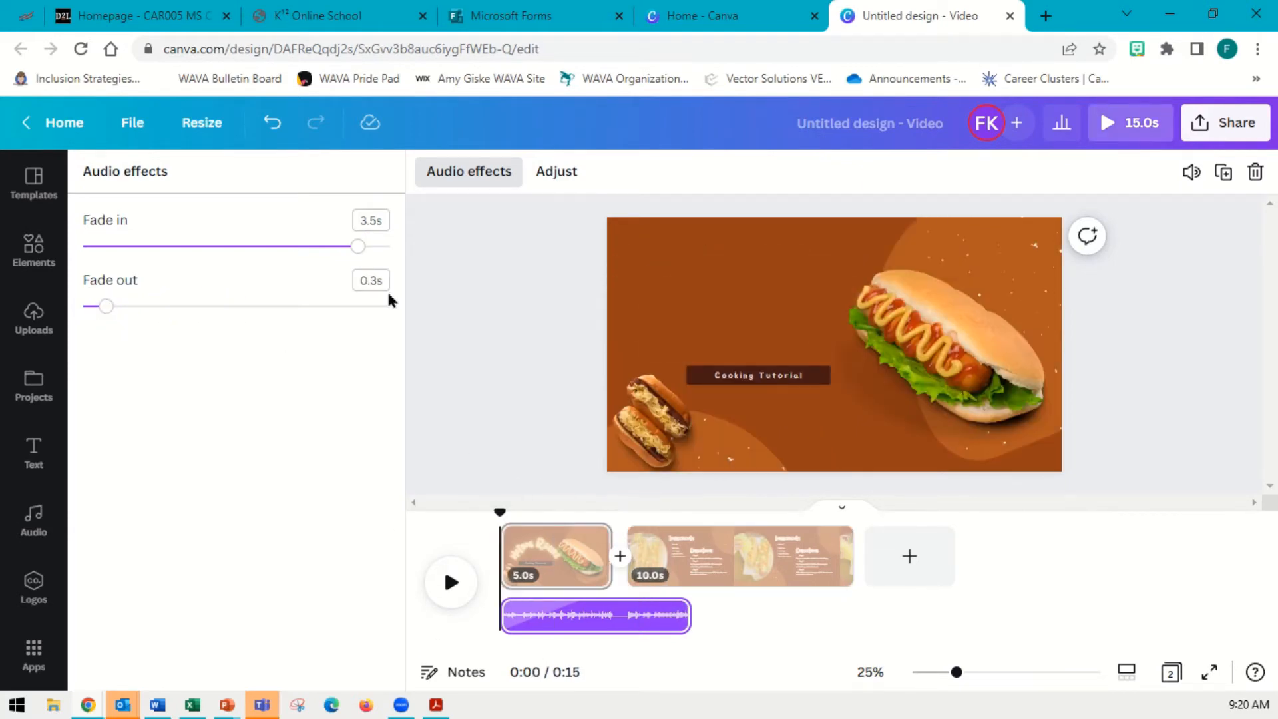
drag(366, 252, 391, 247)
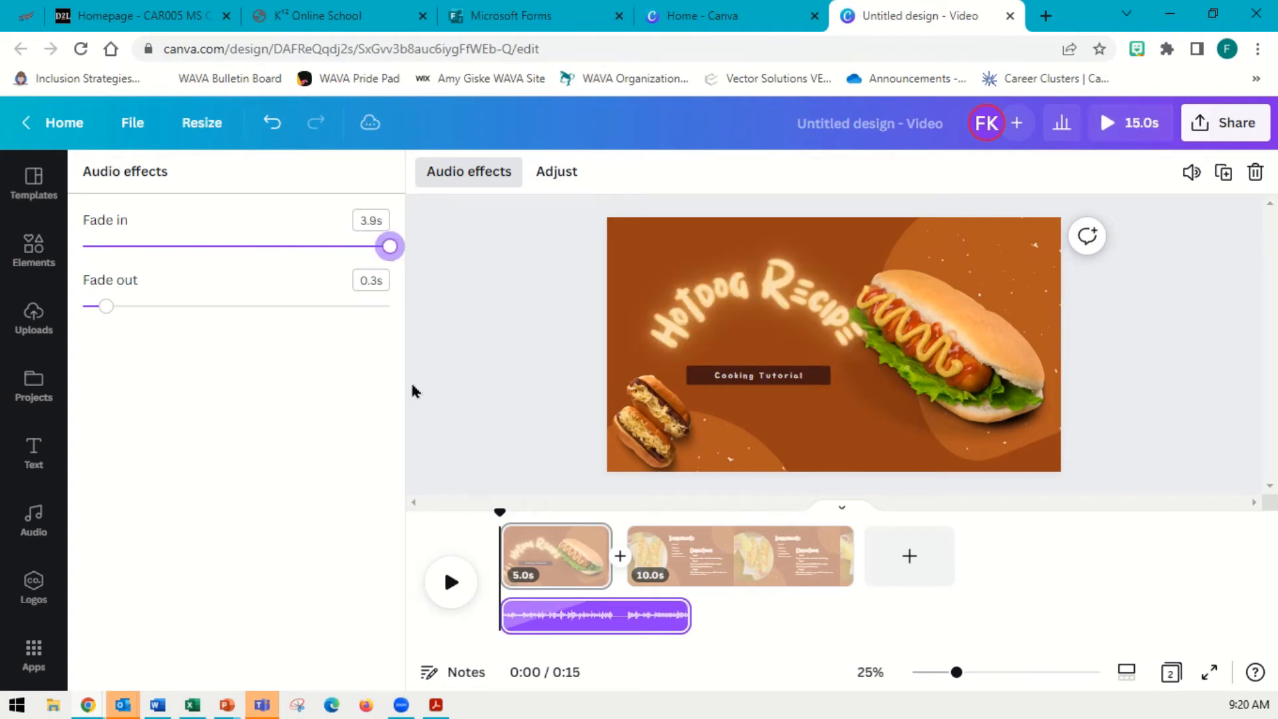
click(451, 582)
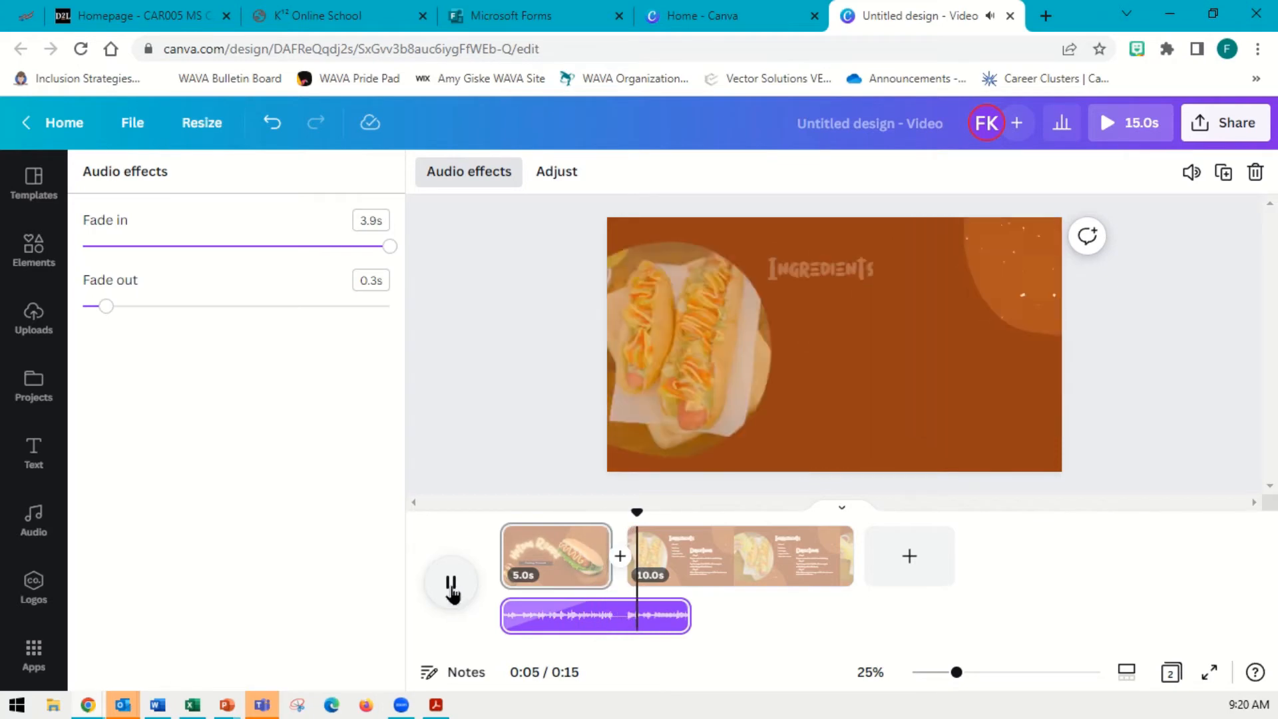
click(452, 589)
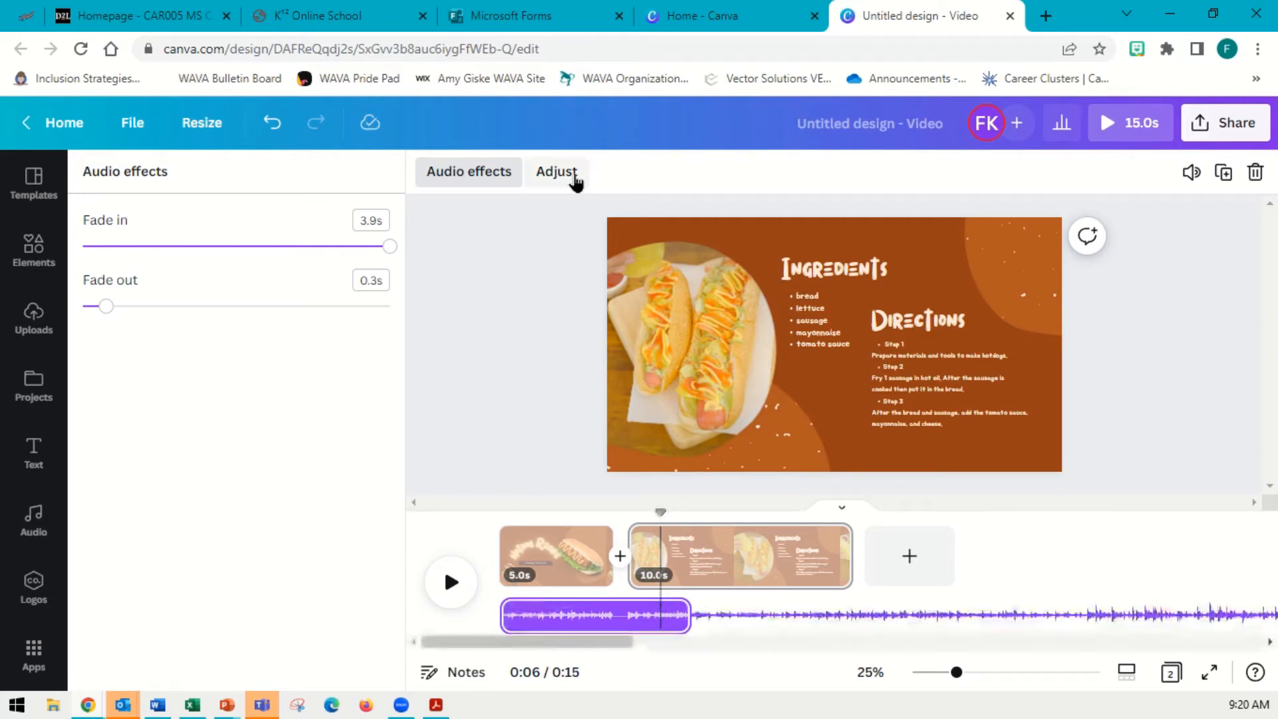
click(550, 172)
click(612, 645)
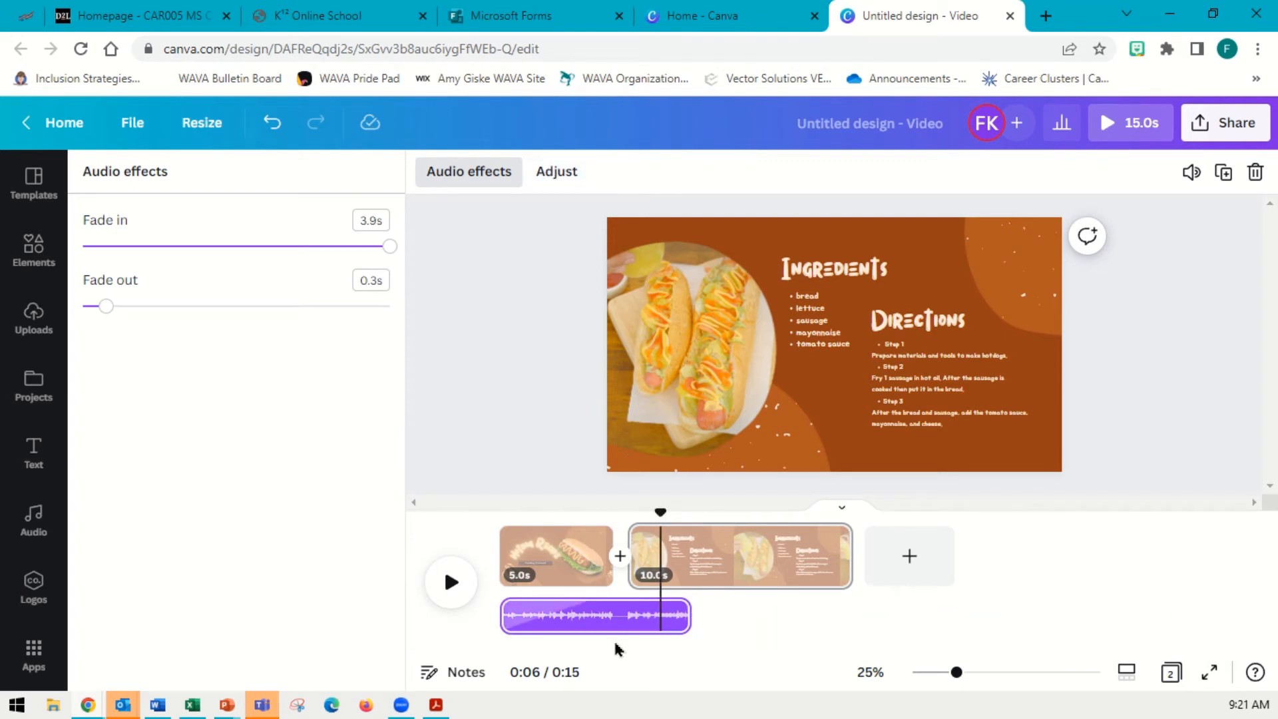
click(556, 172)
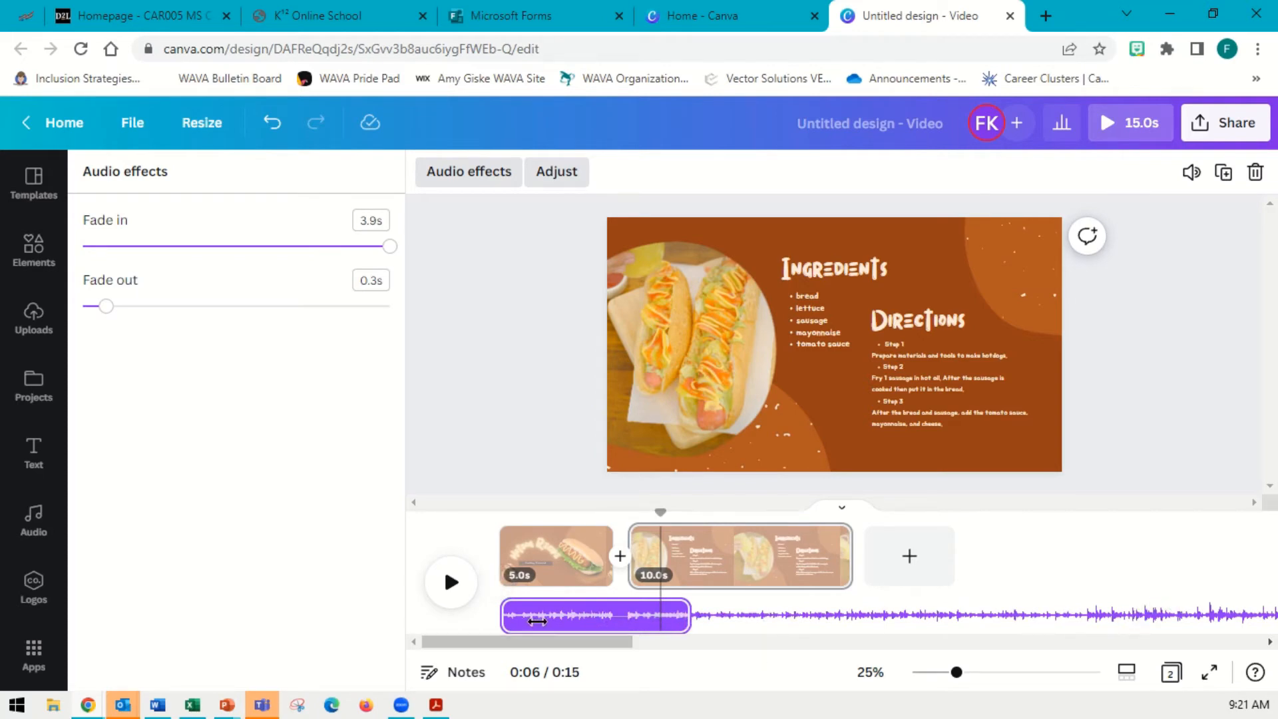
click(565, 375)
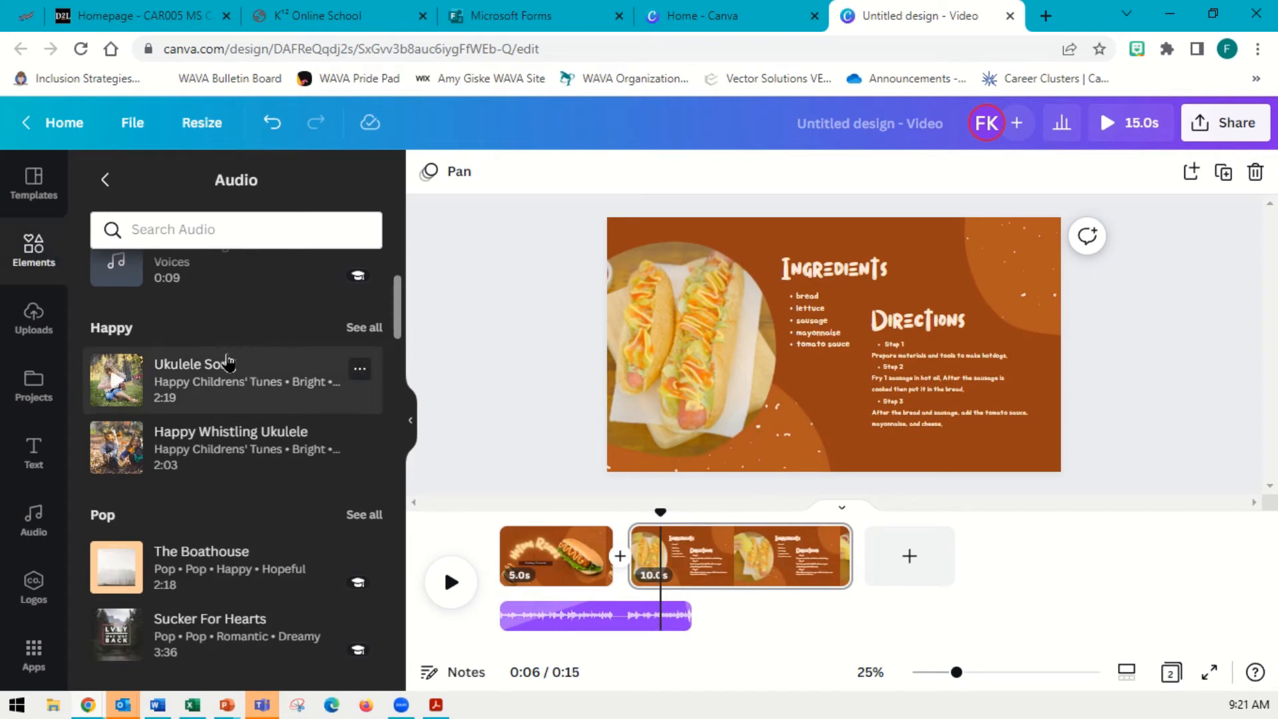
Add the Video Game Blockbuster track from the audio library as a second audio clip
scroll(253, 478, up, 1)
scroll(252, 478, up, 2)
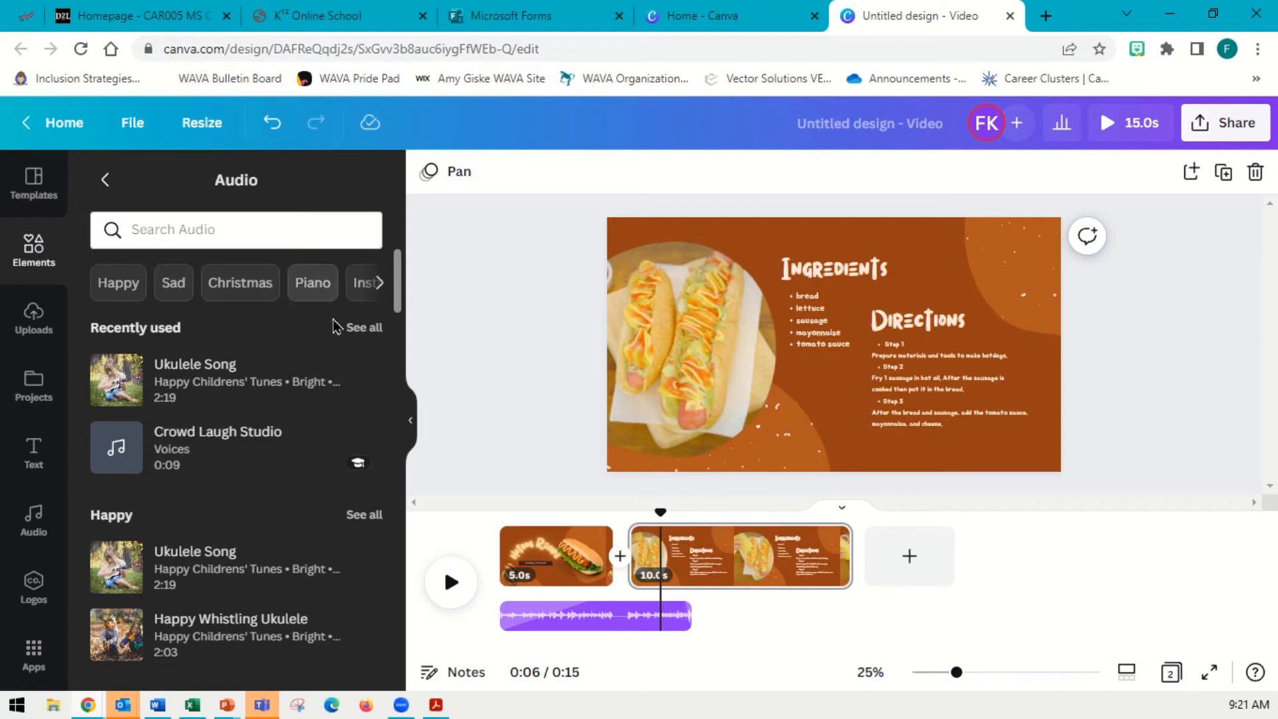
scroll(258, 450, down, 4)
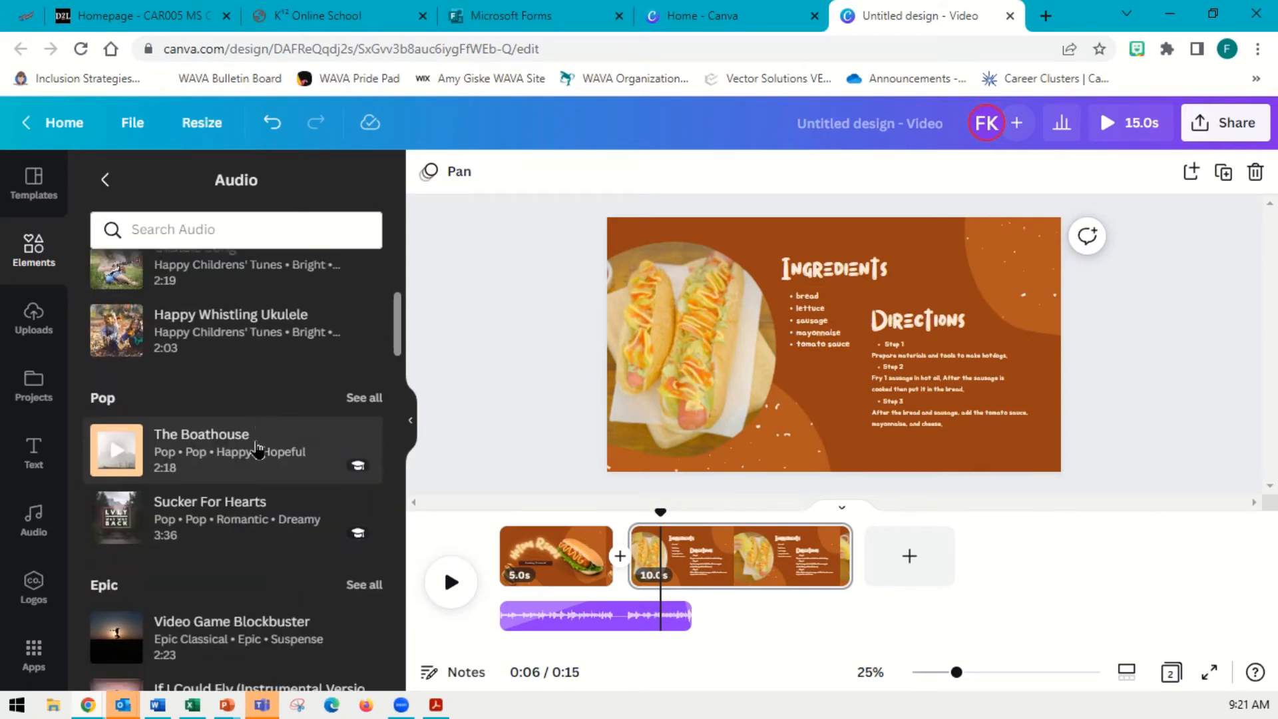
scroll(258, 450, down, 3)
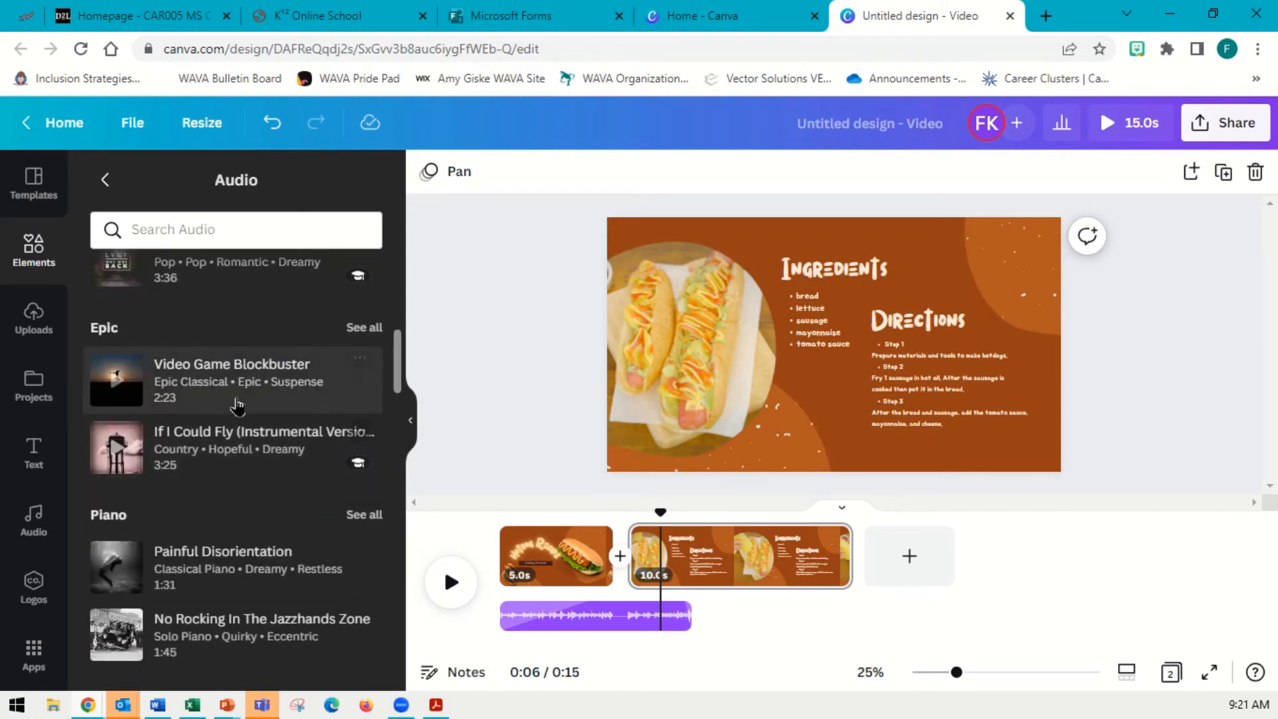
click(236, 405)
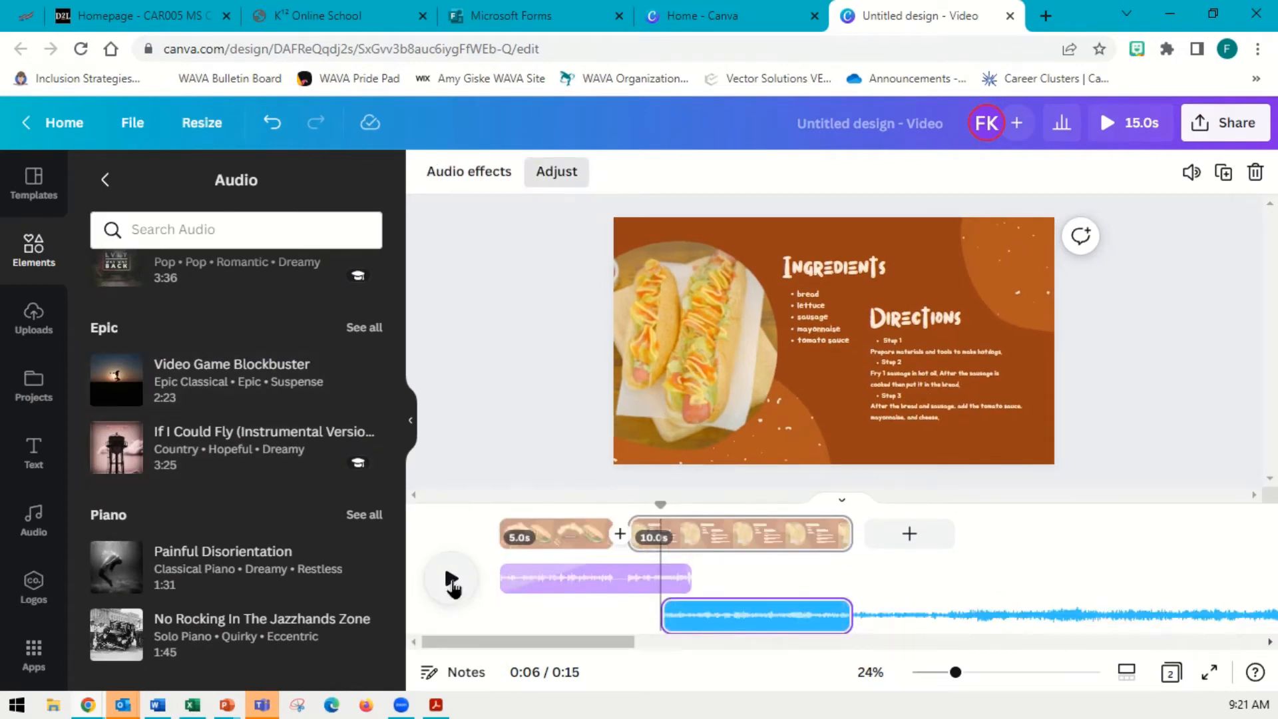
click(451, 579)
click(450, 580)
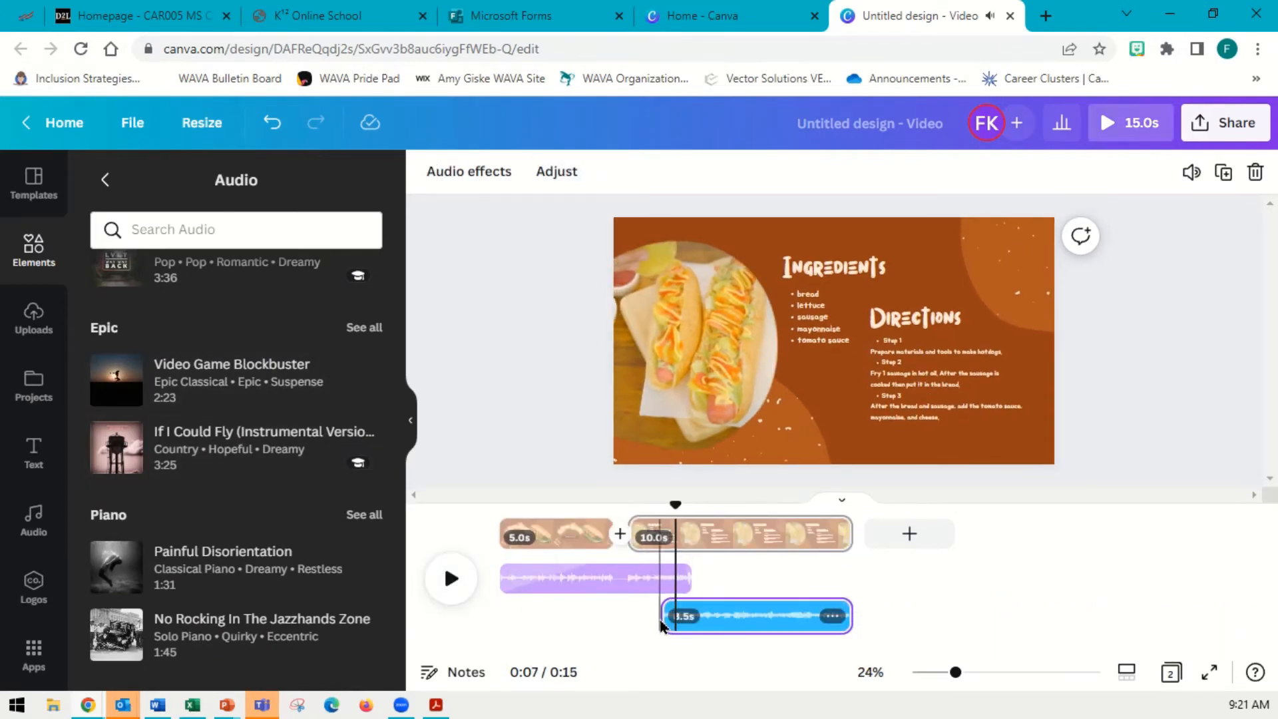
Trim the Video Game Blockbuster clip to about 6.8 seconds so it starts after the Ukulele Song clip, and preview
drag(663, 625, 700, 616)
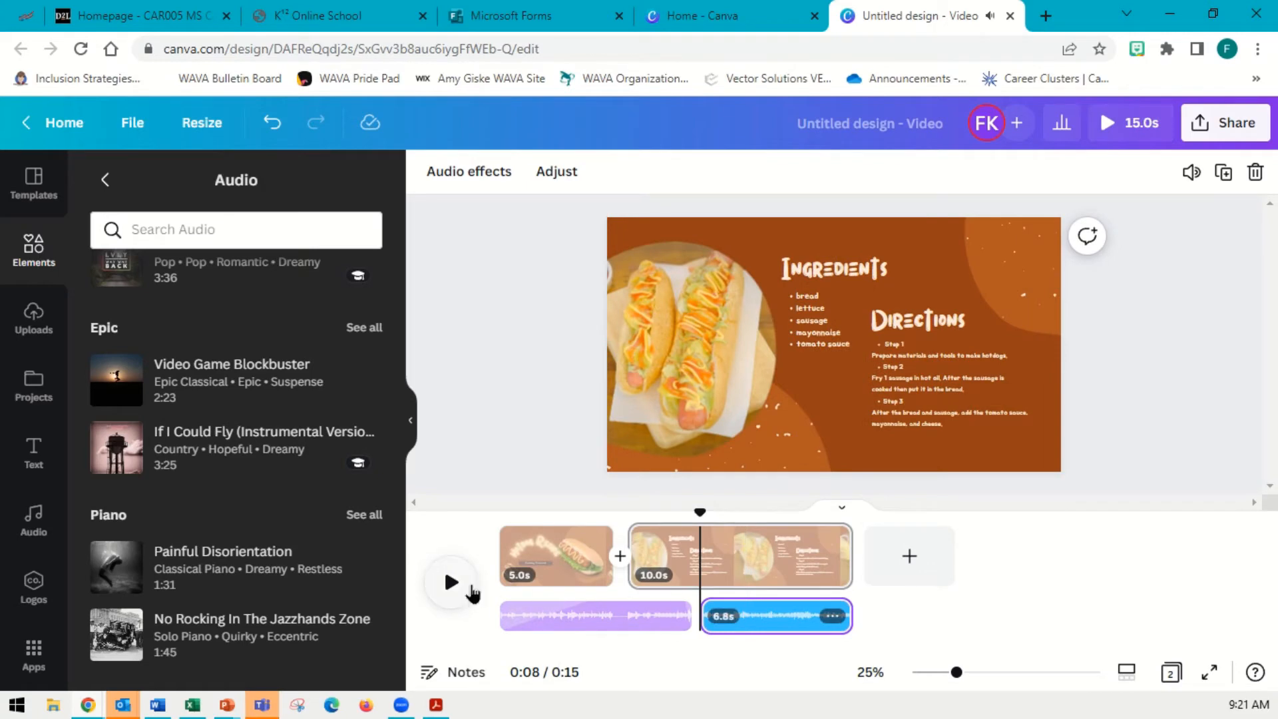
click(465, 589)
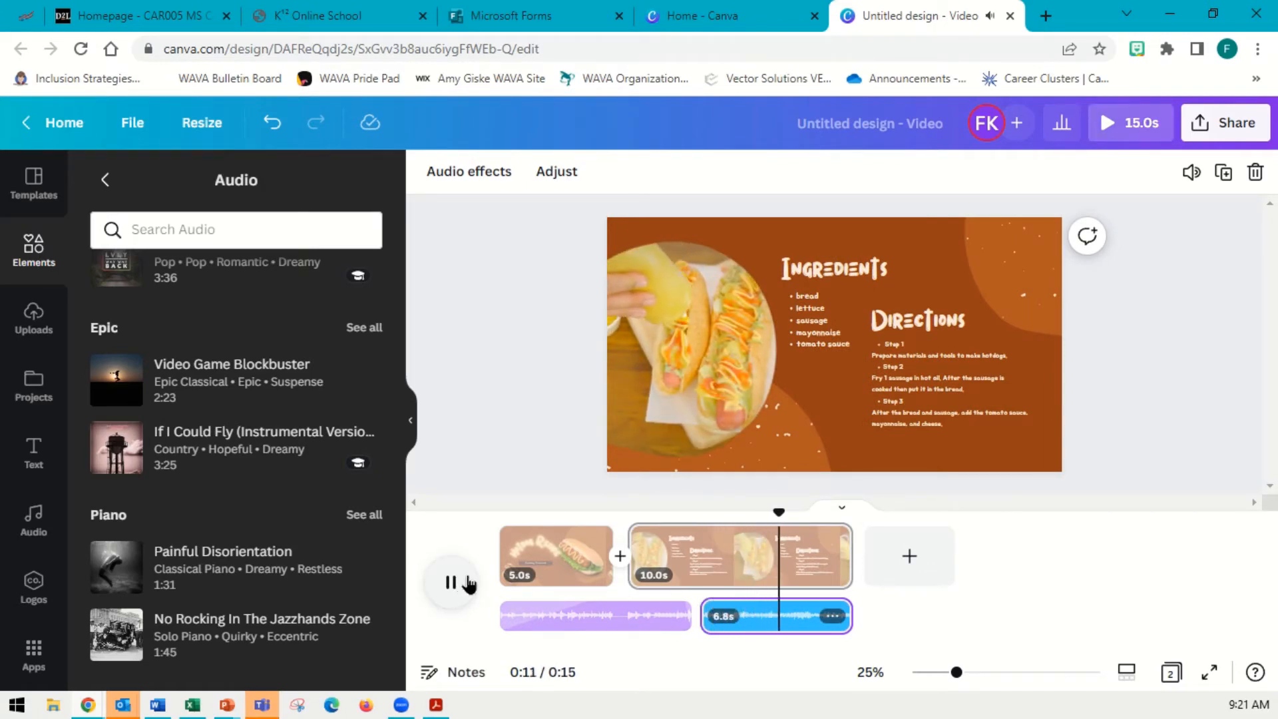
click(466, 584)
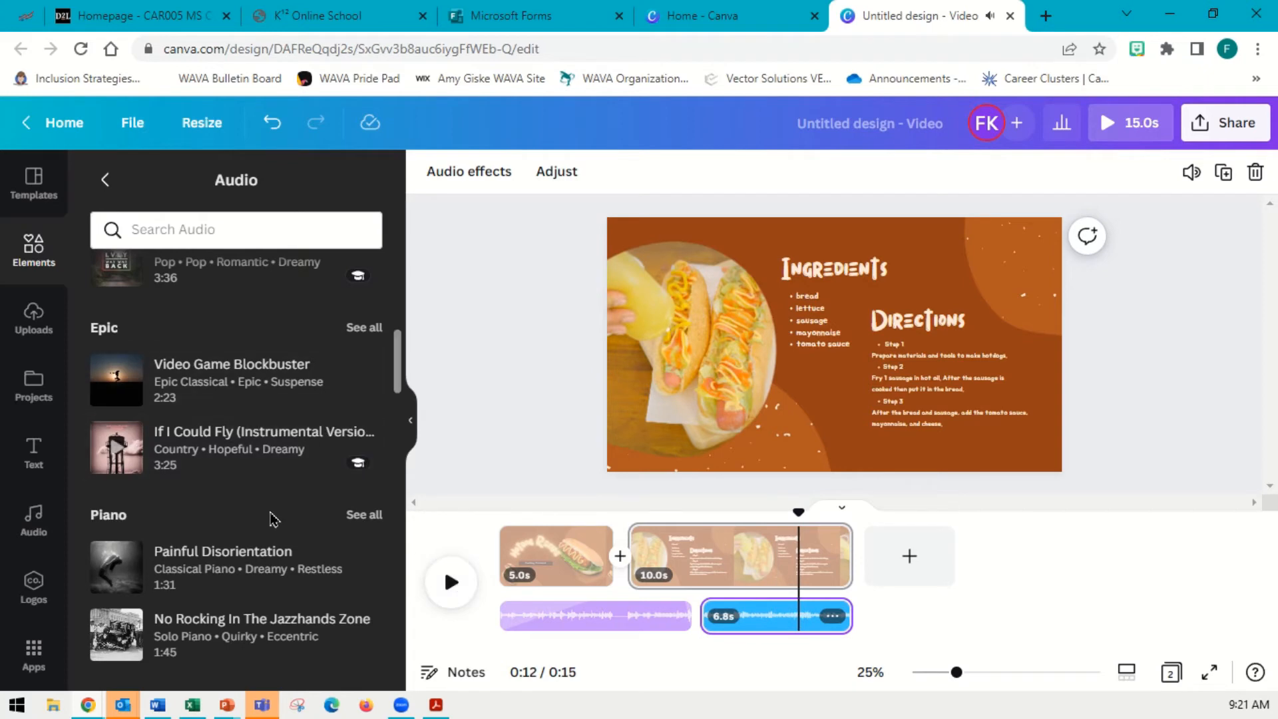
Browse the audio library's Instrumental, Vocal and Ambient categories
scroll(276, 522, down, 3)
scroll(286, 509, down, 2)
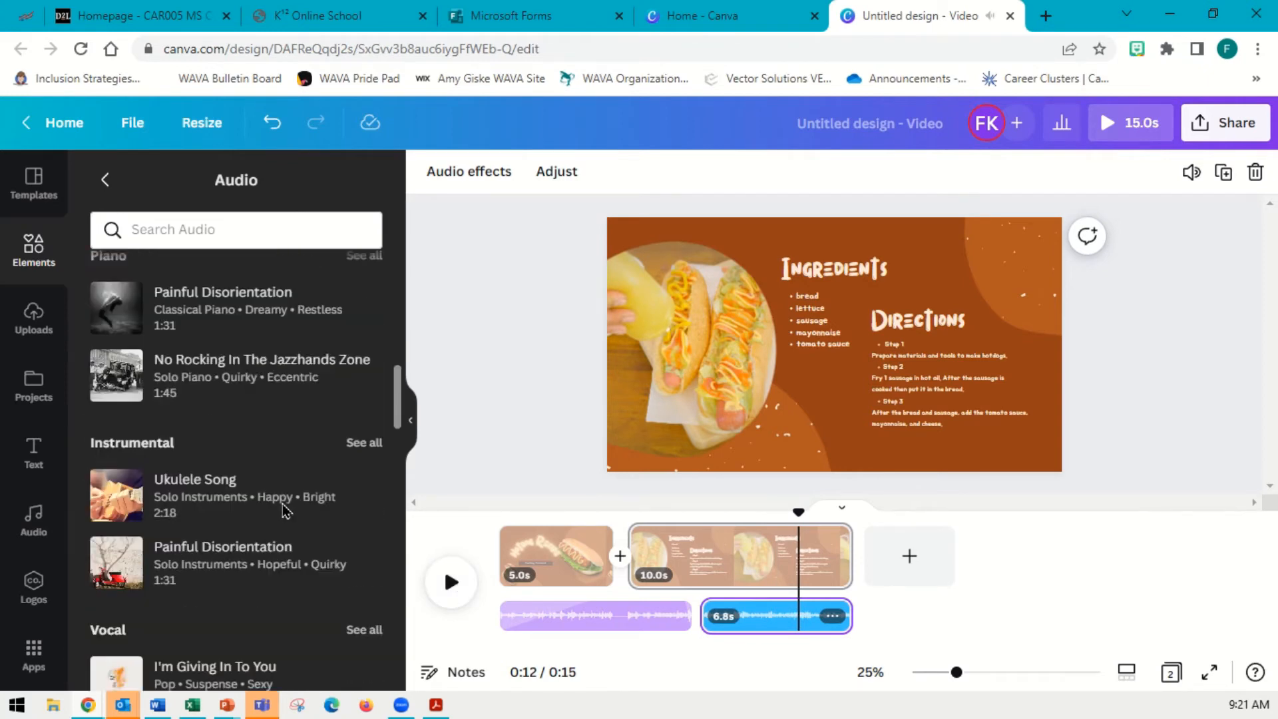
scroll(329, 536, down, 3)
scroll(318, 534, down, 3)
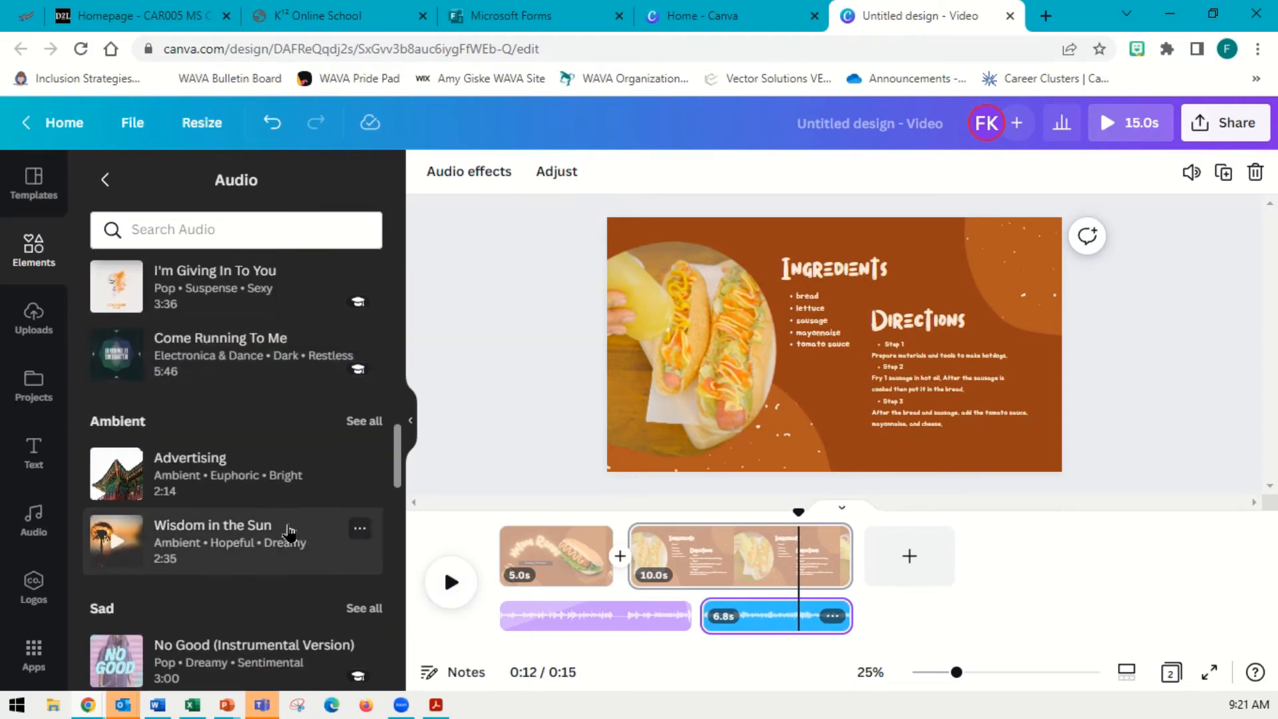
Browse the audio library's Sad, Love, Cinematic and Wedding categories
scroll(293, 513, down, 2)
scroll(316, 496, down, 9)
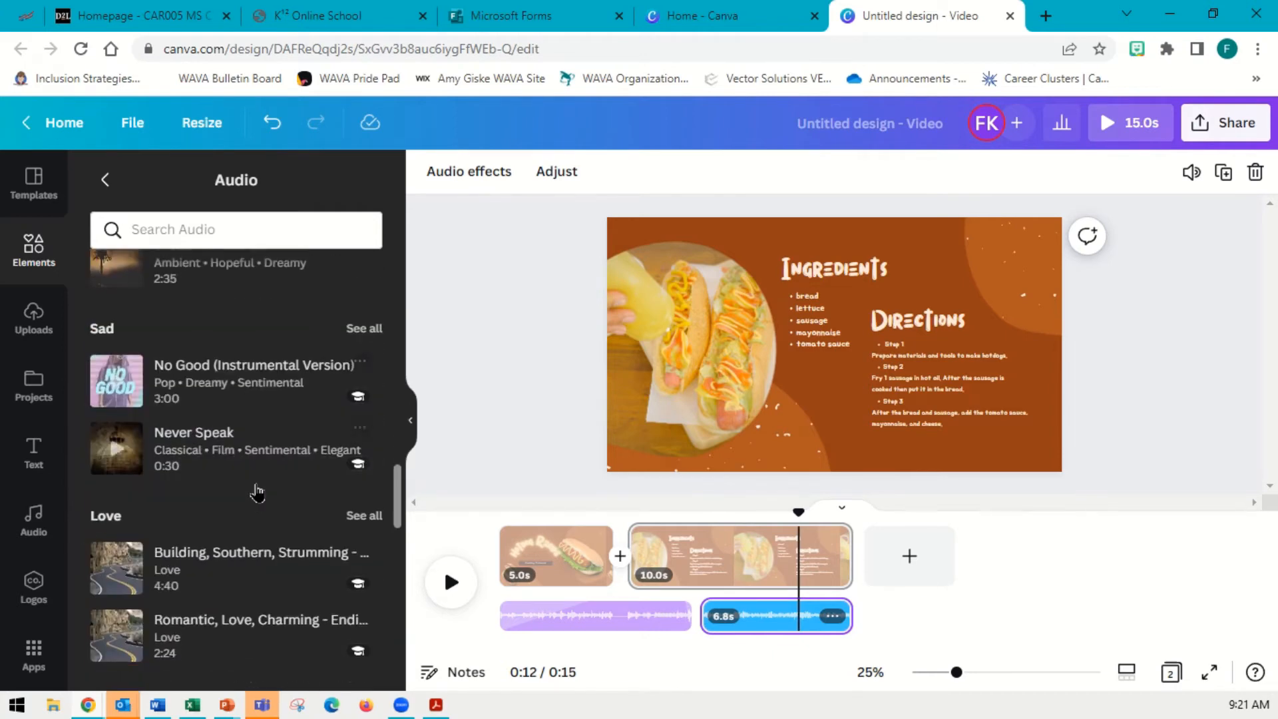
scroll(266, 497, down, 7)
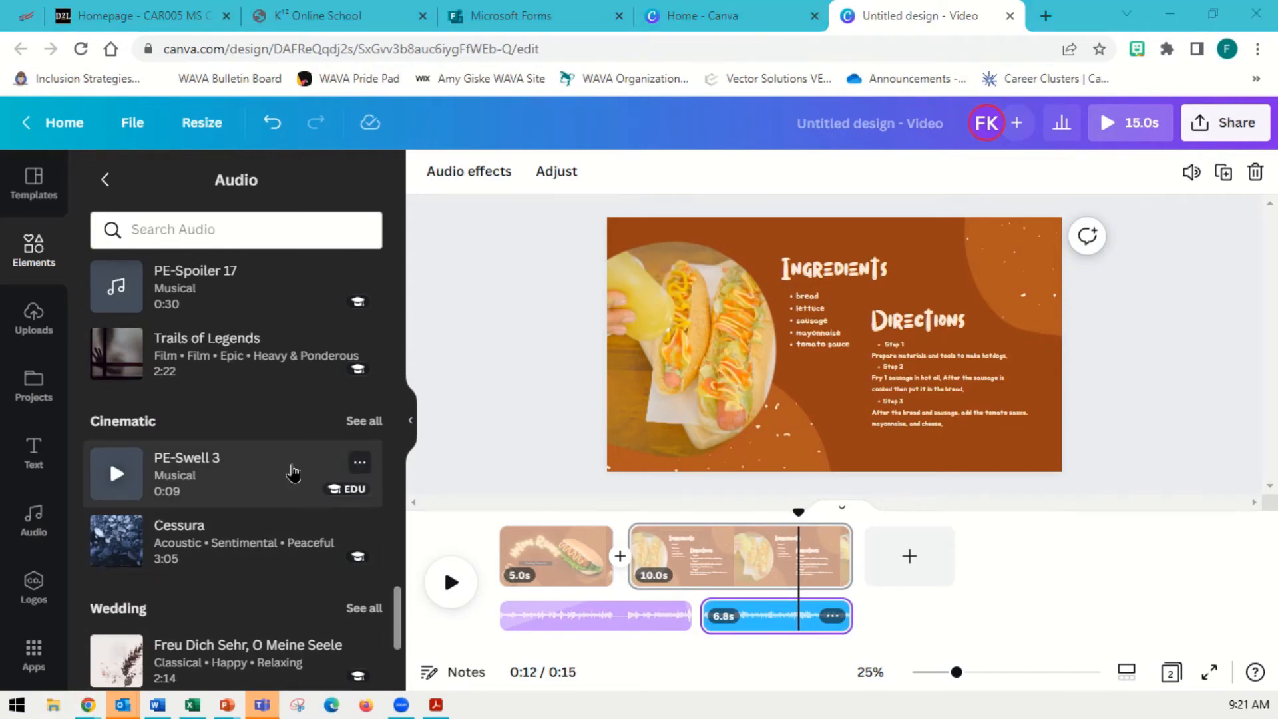
scroll(250, 447, up, 20)
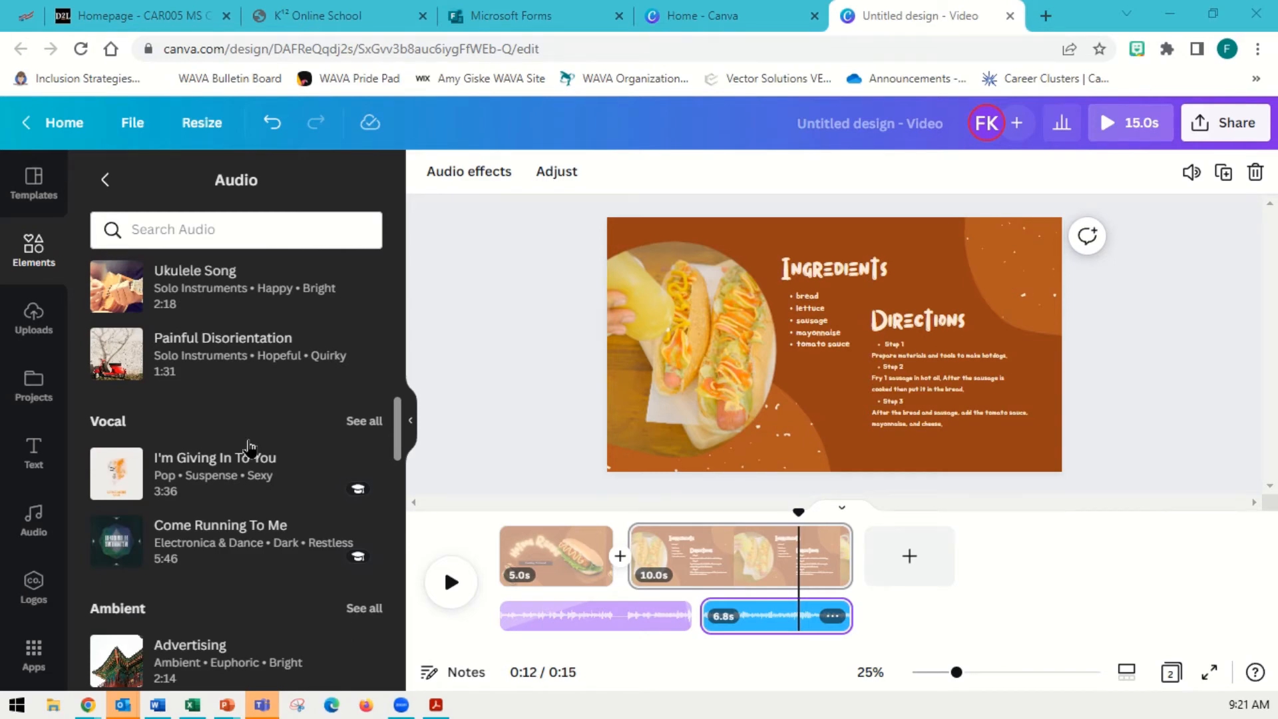
scroll(297, 448, up, 8)
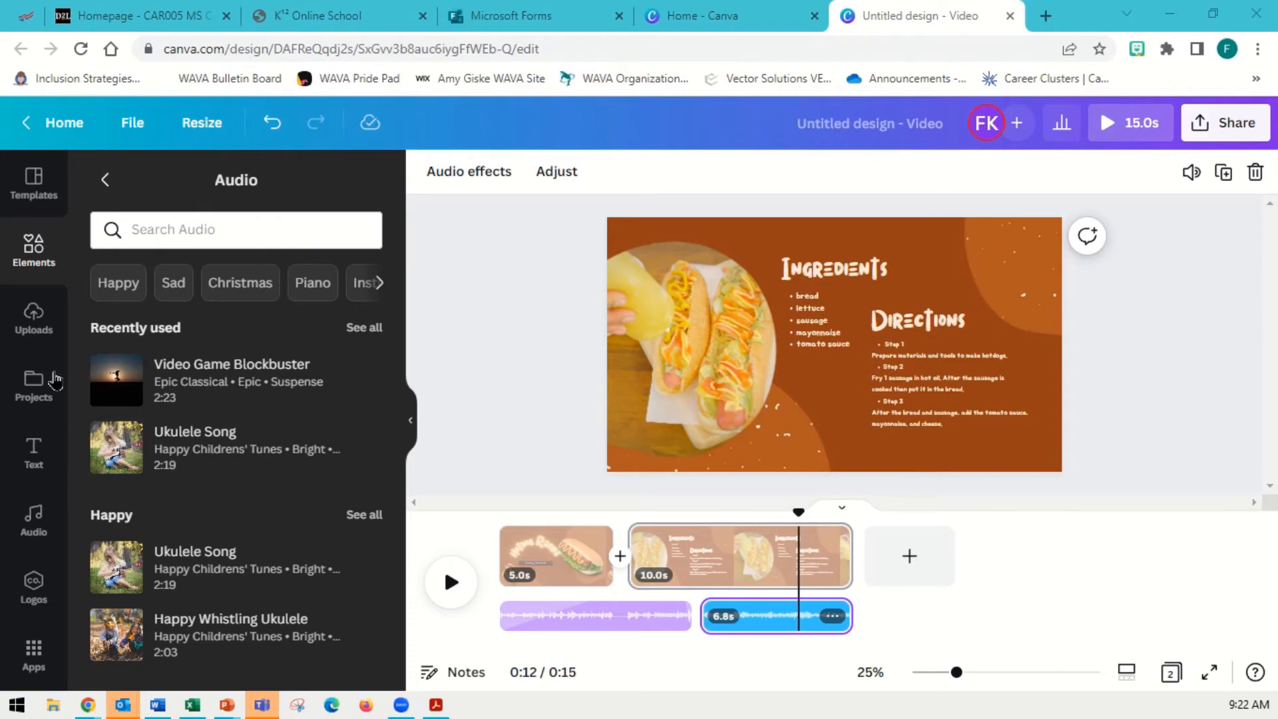
Delete both the Ukulele Song and Video Game Blockbuster audio clips from the timeline
click(39, 325)
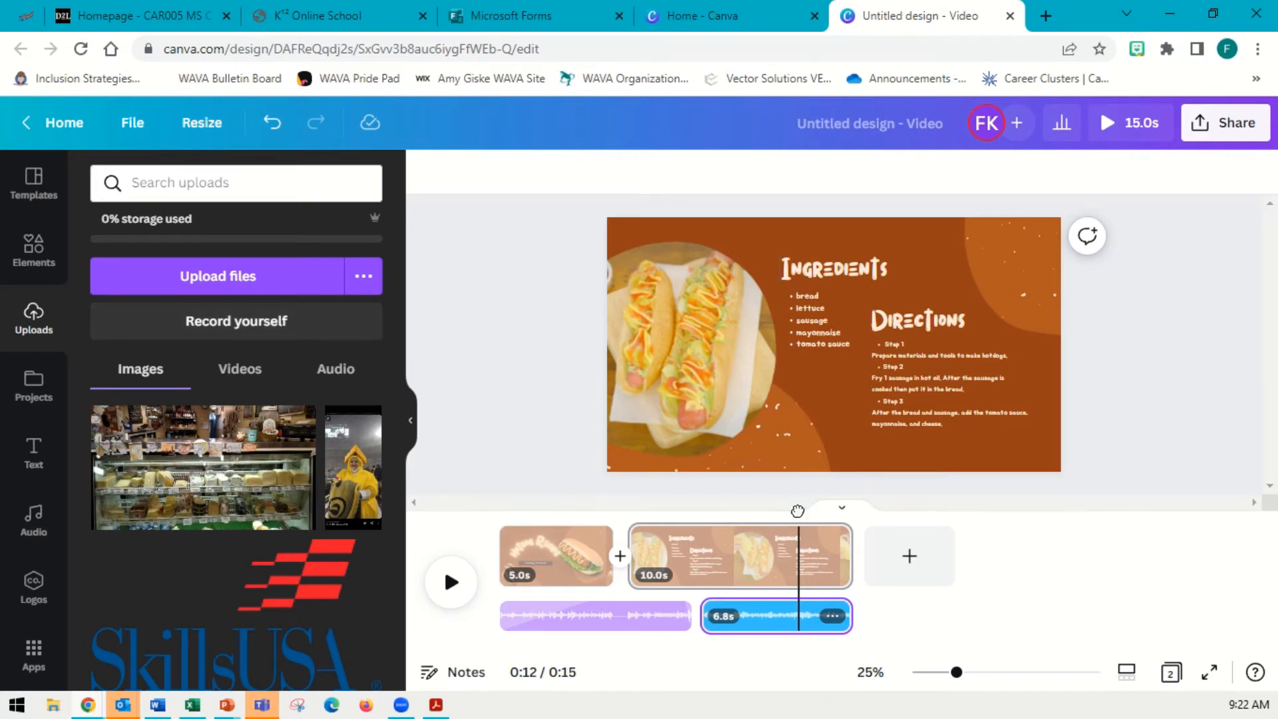
drag(798, 511, 500, 514)
click(597, 625)
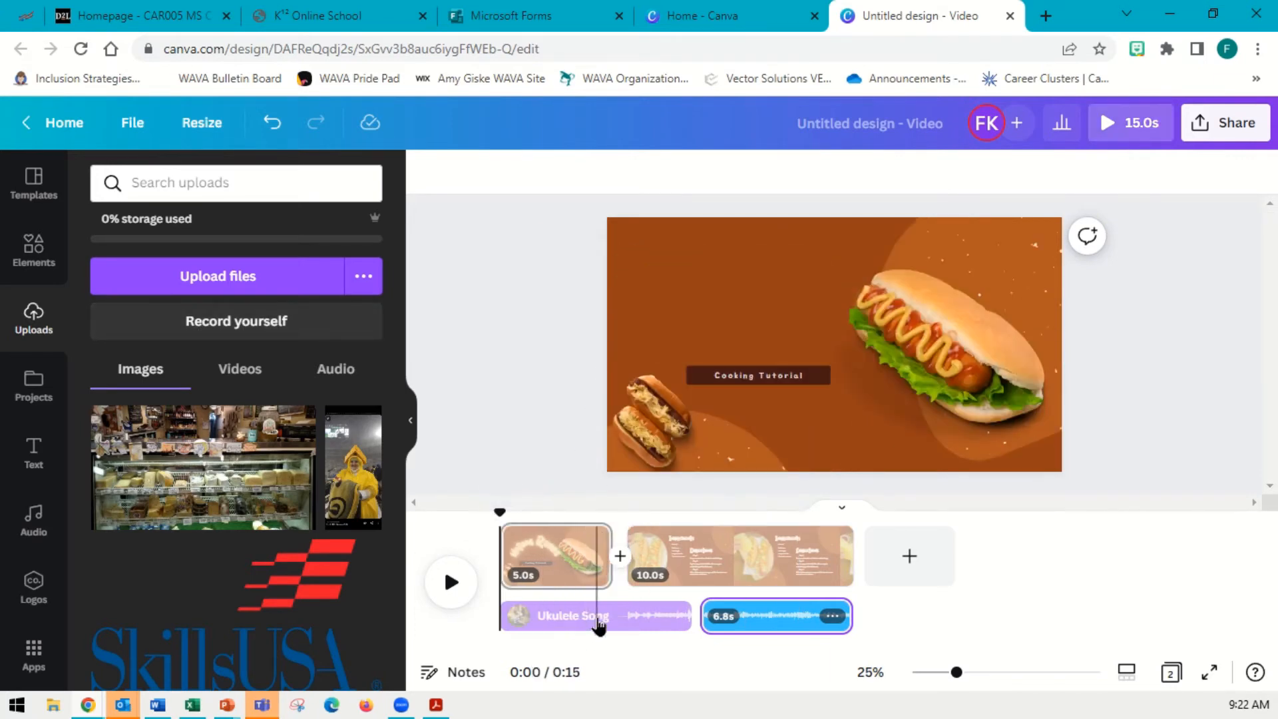
key(Delete)
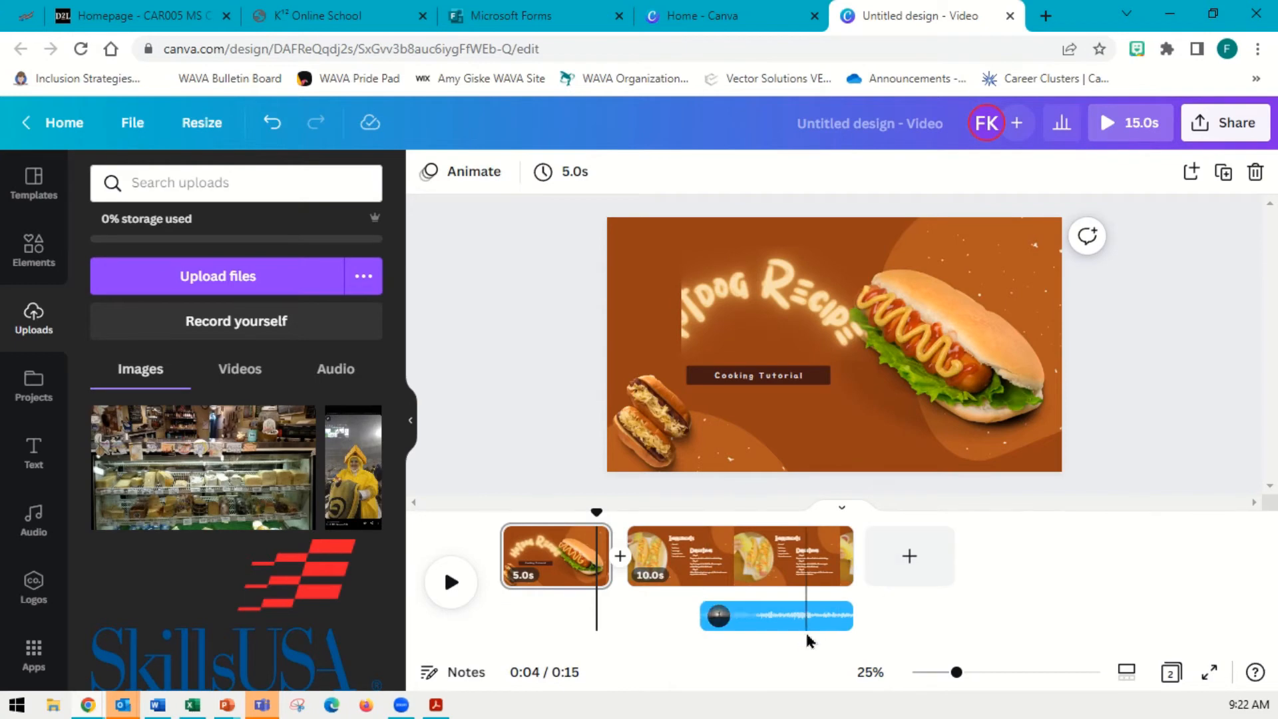
click(811, 631)
key(Delete)
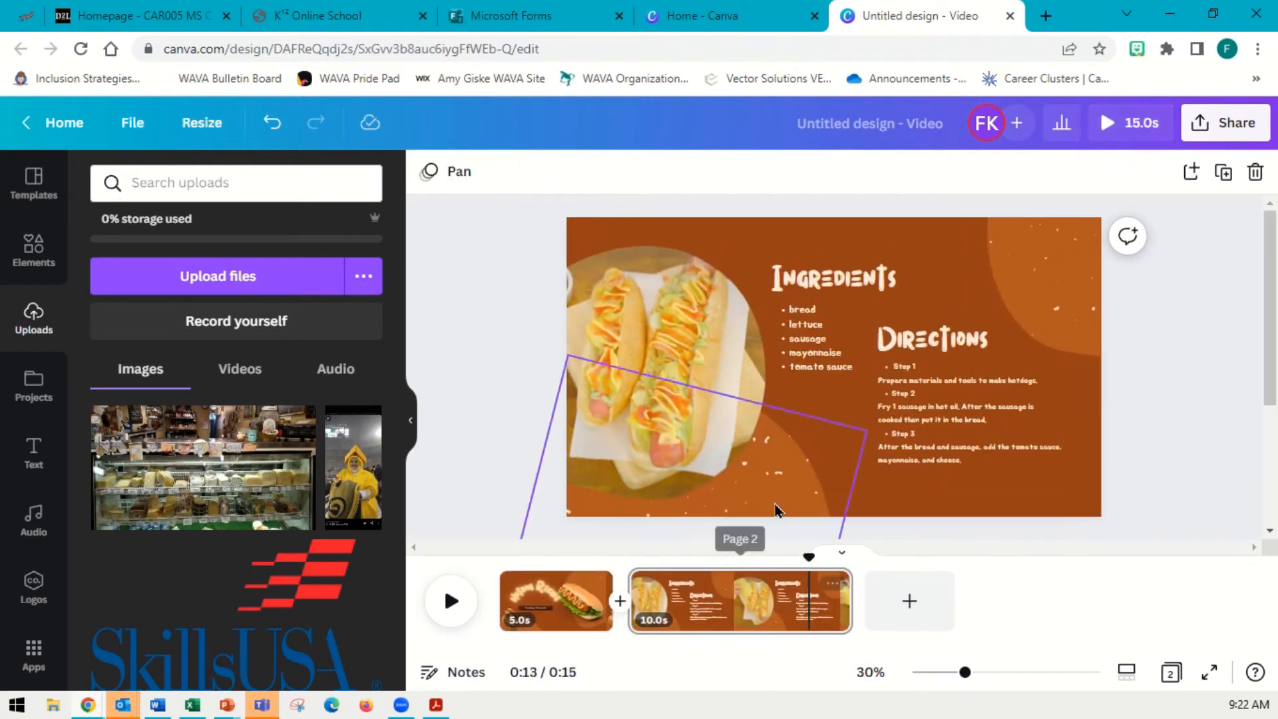
Record a short webcam clip of yourself on page 1 with Record yourself
click(503, 578)
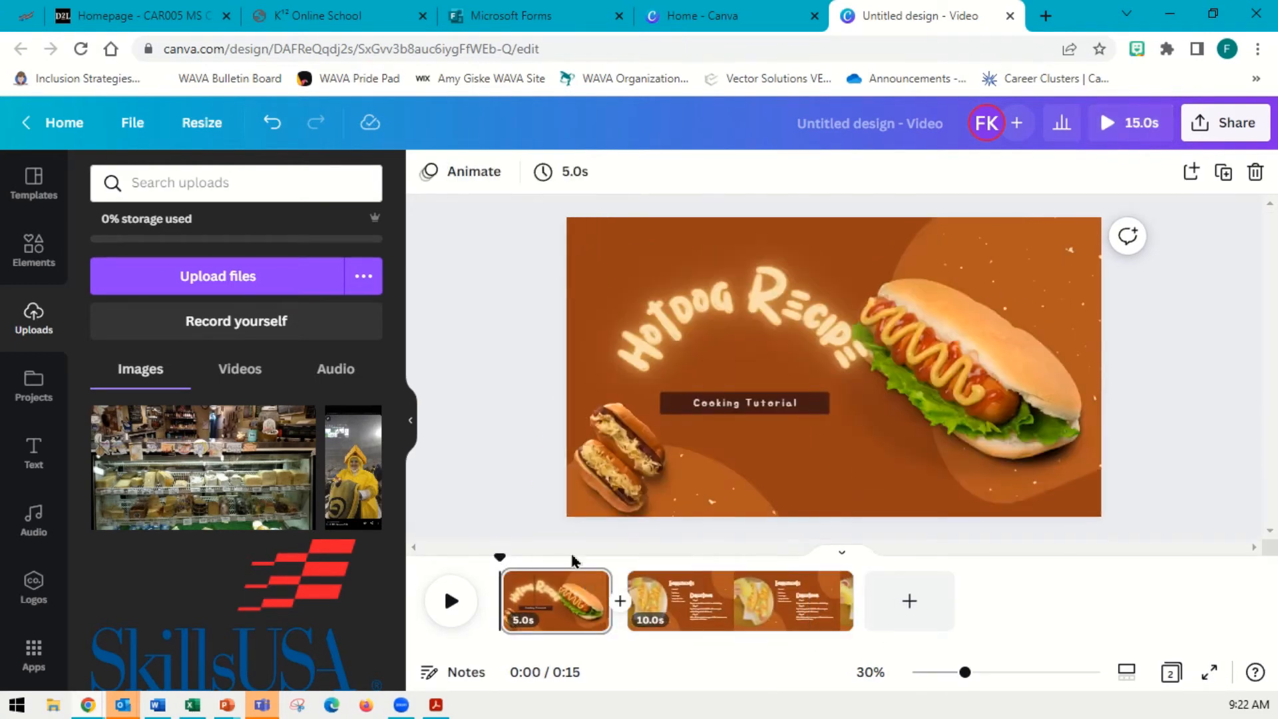
click(245, 324)
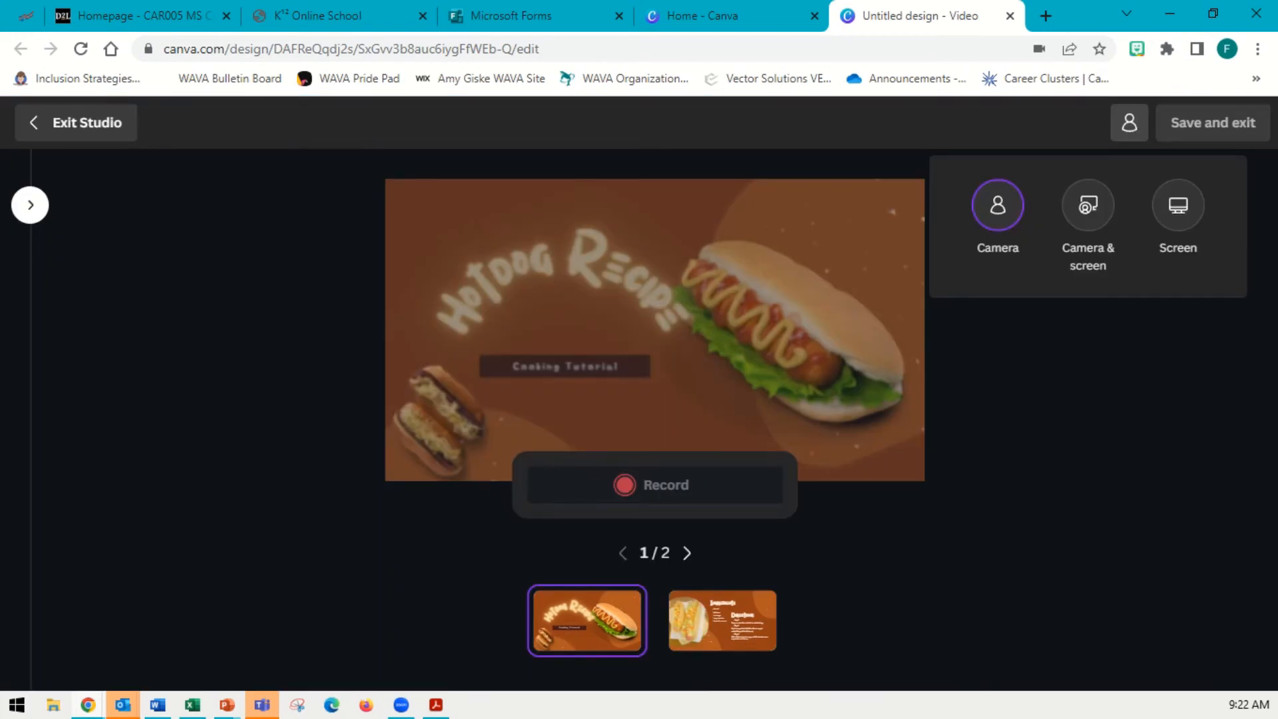
click(628, 491)
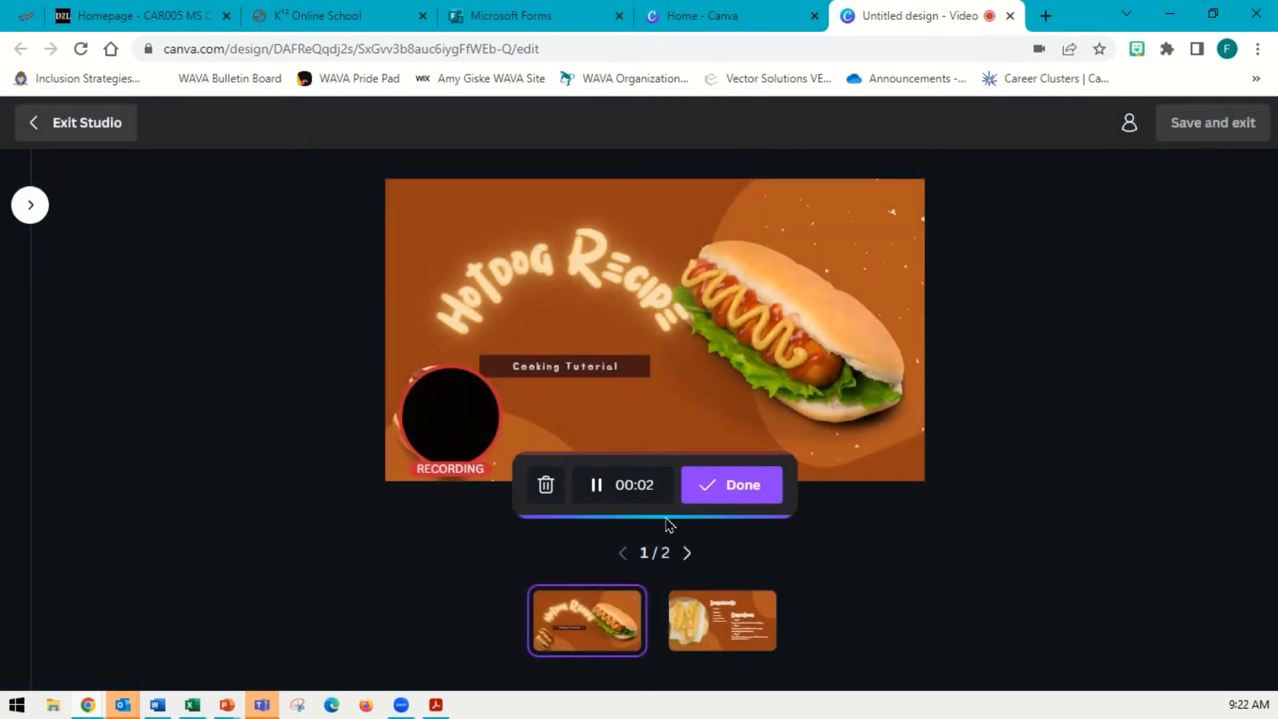
click(747, 490)
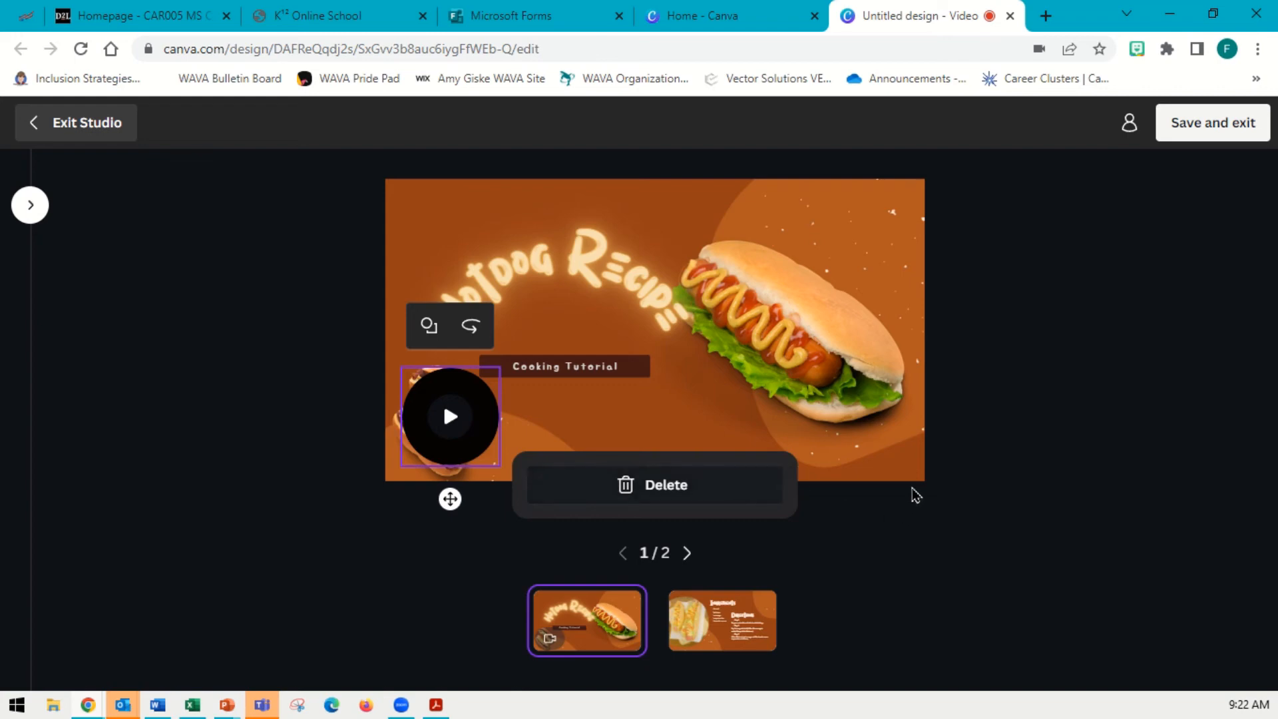
Move the webcam bubble to the top-left corner of page 1 and save the recording
drag(466, 455, 434, 304)
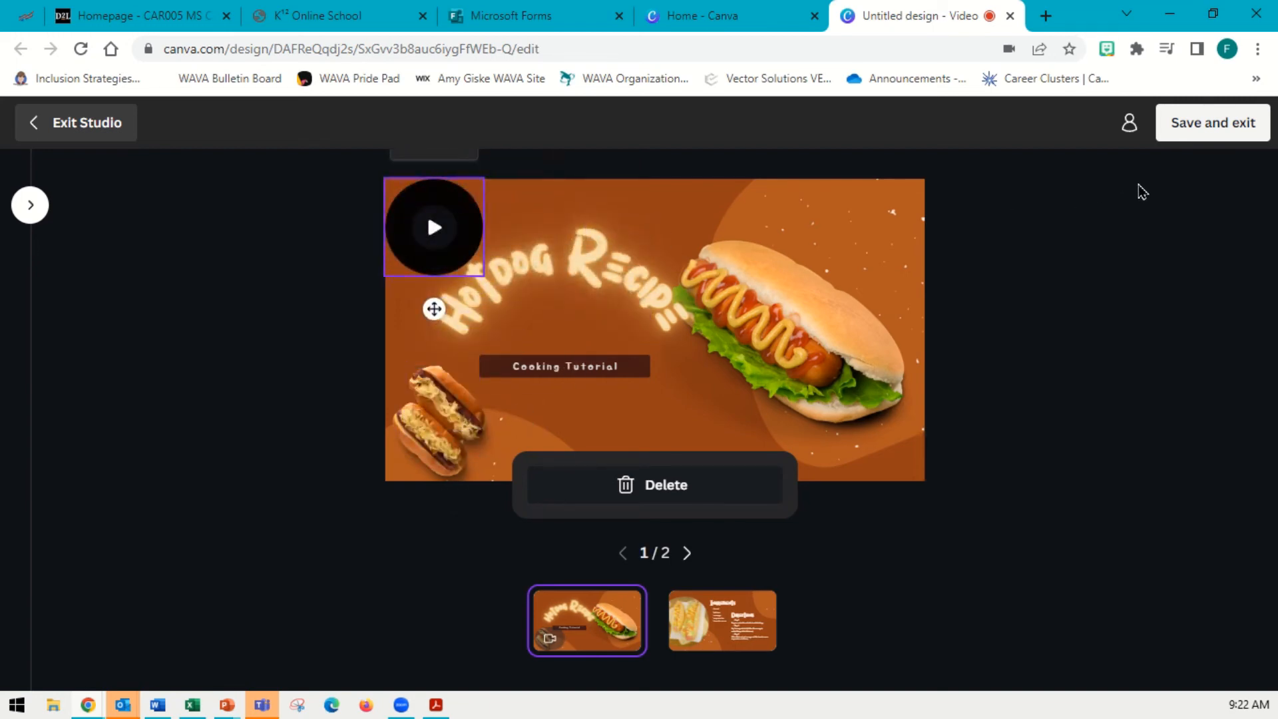
click(1180, 126)
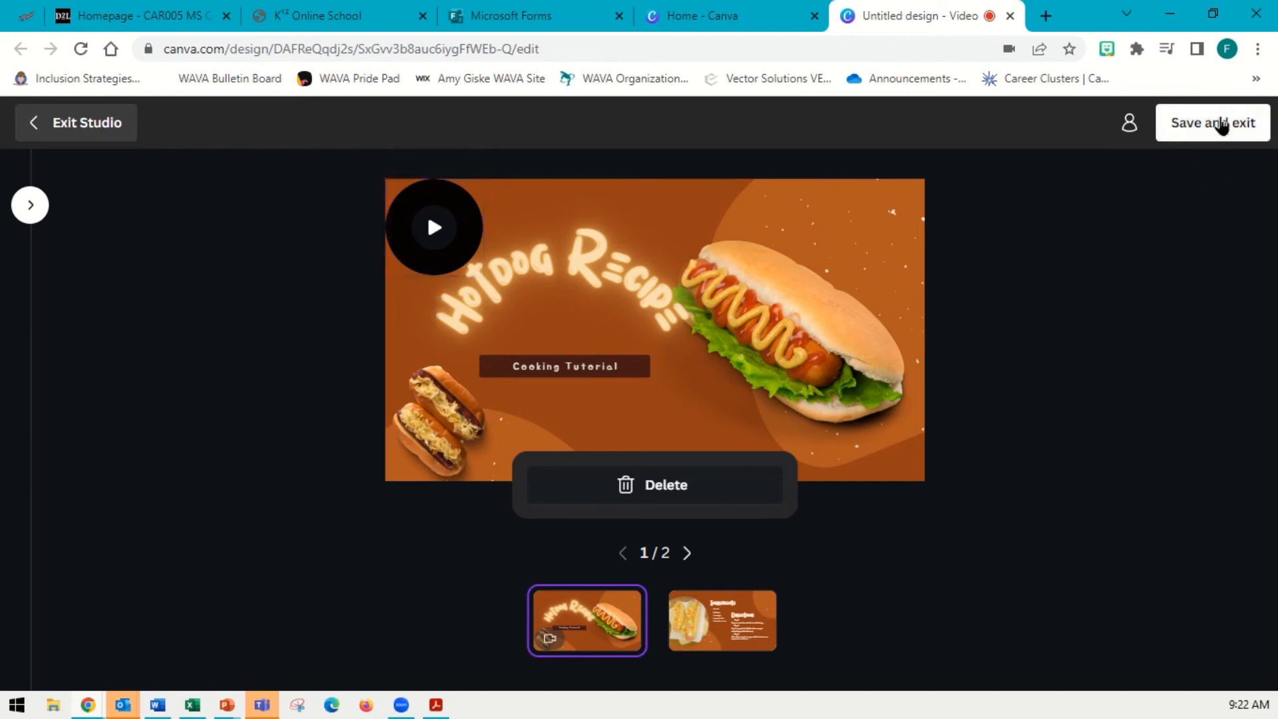
click(1195, 137)
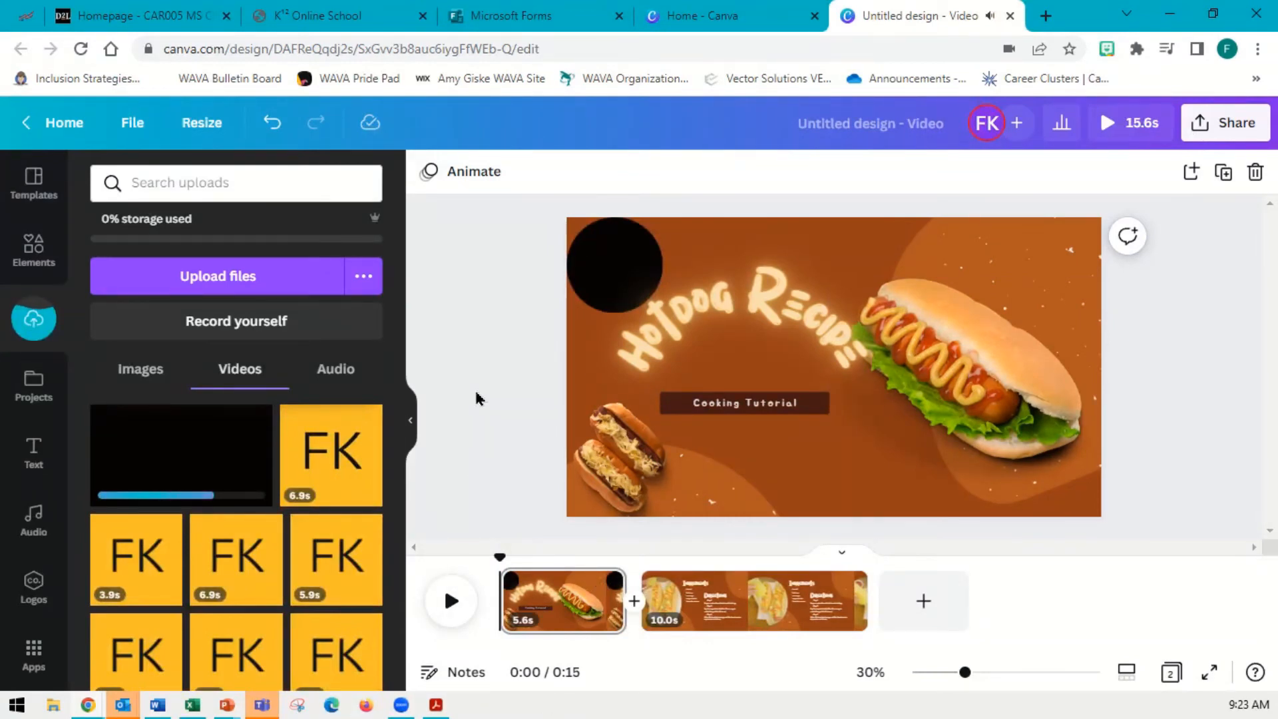
Shrink the webcam video to a small circle in page 1's top-left corner and preview the video
click(622, 287)
click(571, 274)
drag(658, 305, 581, 235)
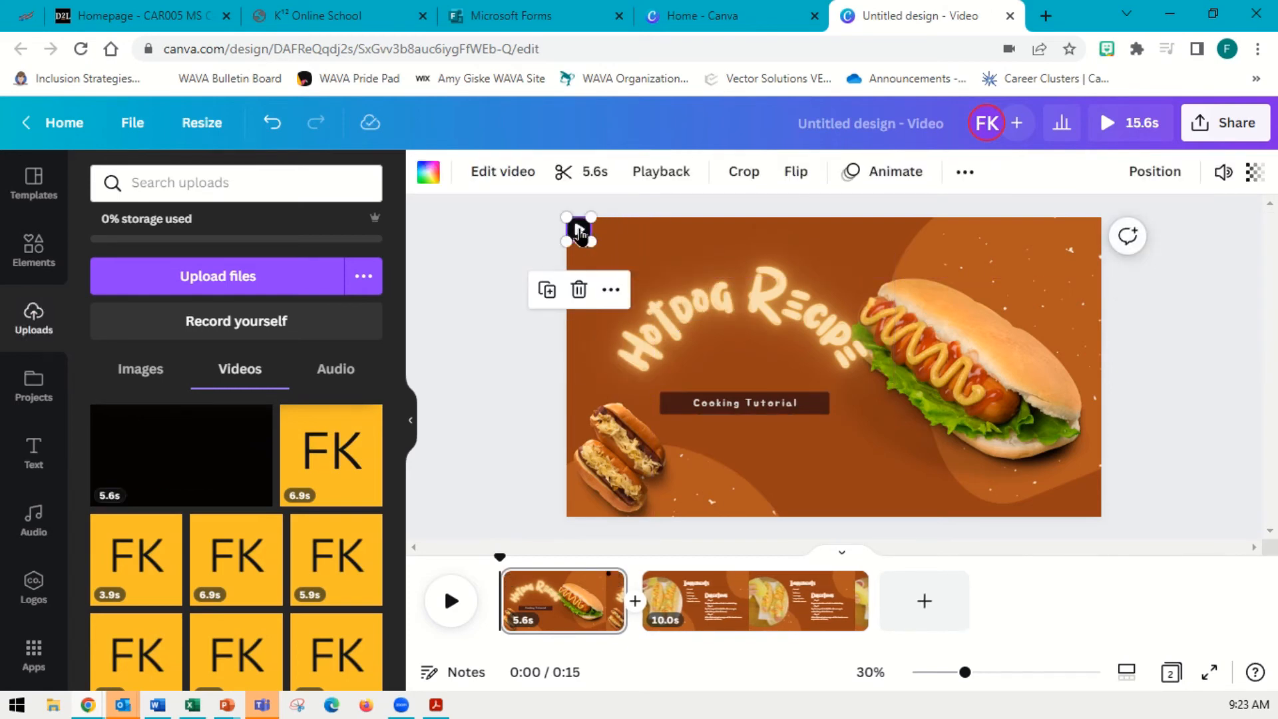
click(533, 426)
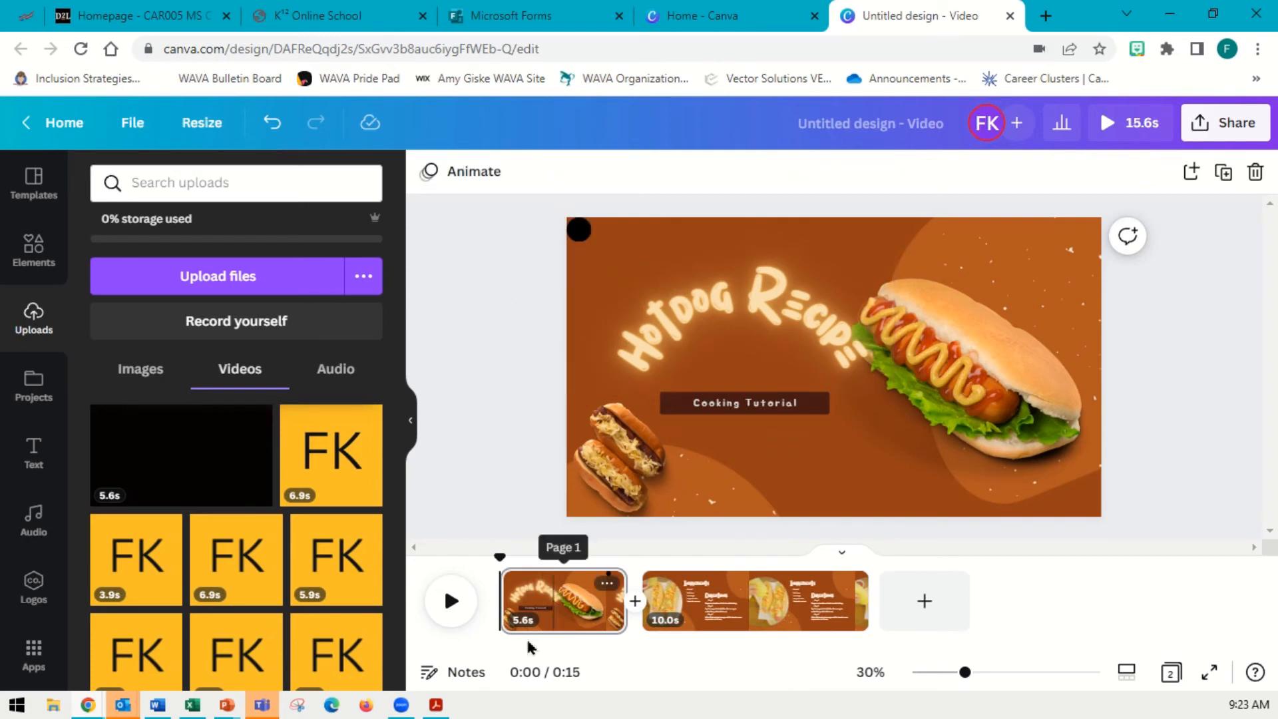
click(453, 602)
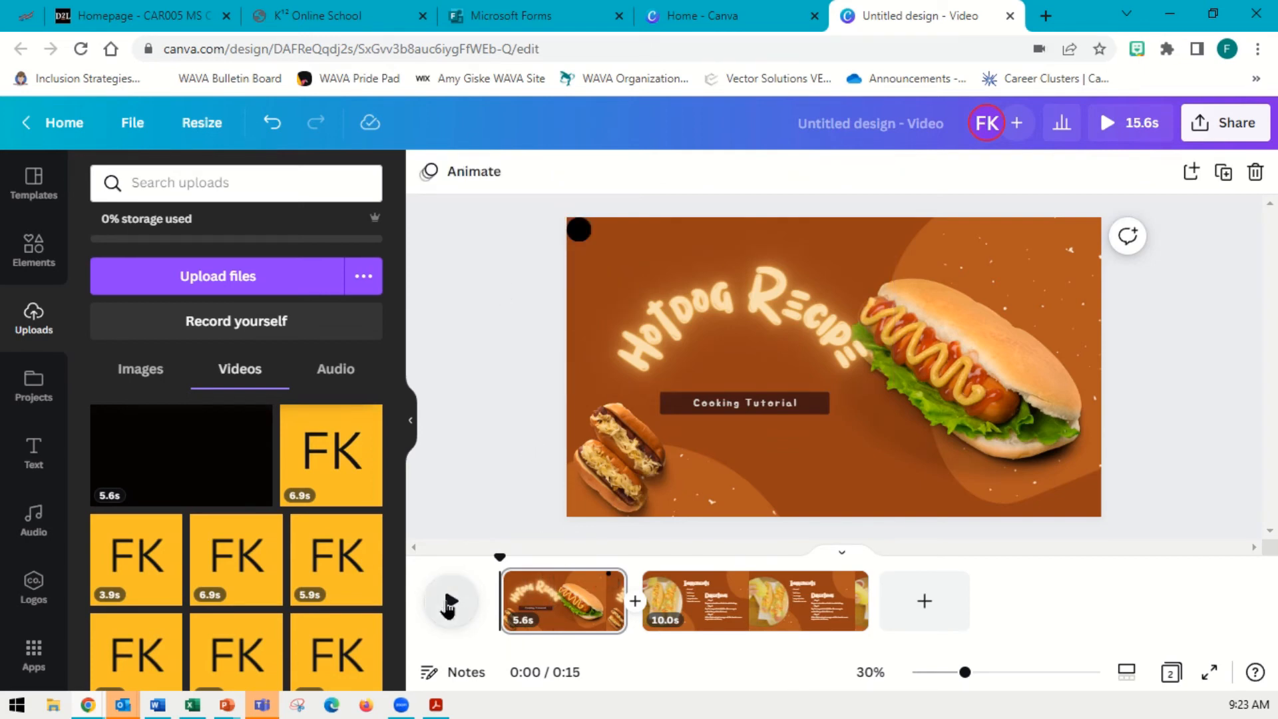
click(452, 603)
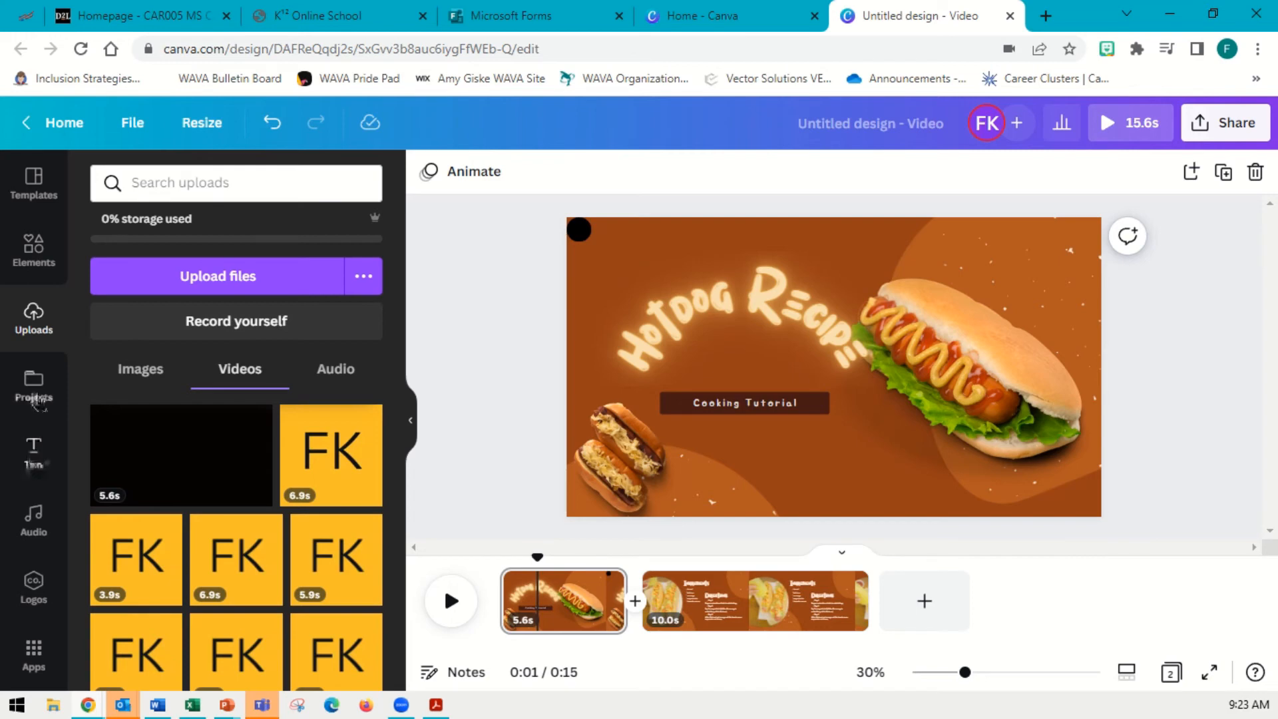
Add the Happy Hour neon text style from the text library to page 1
click(42, 465)
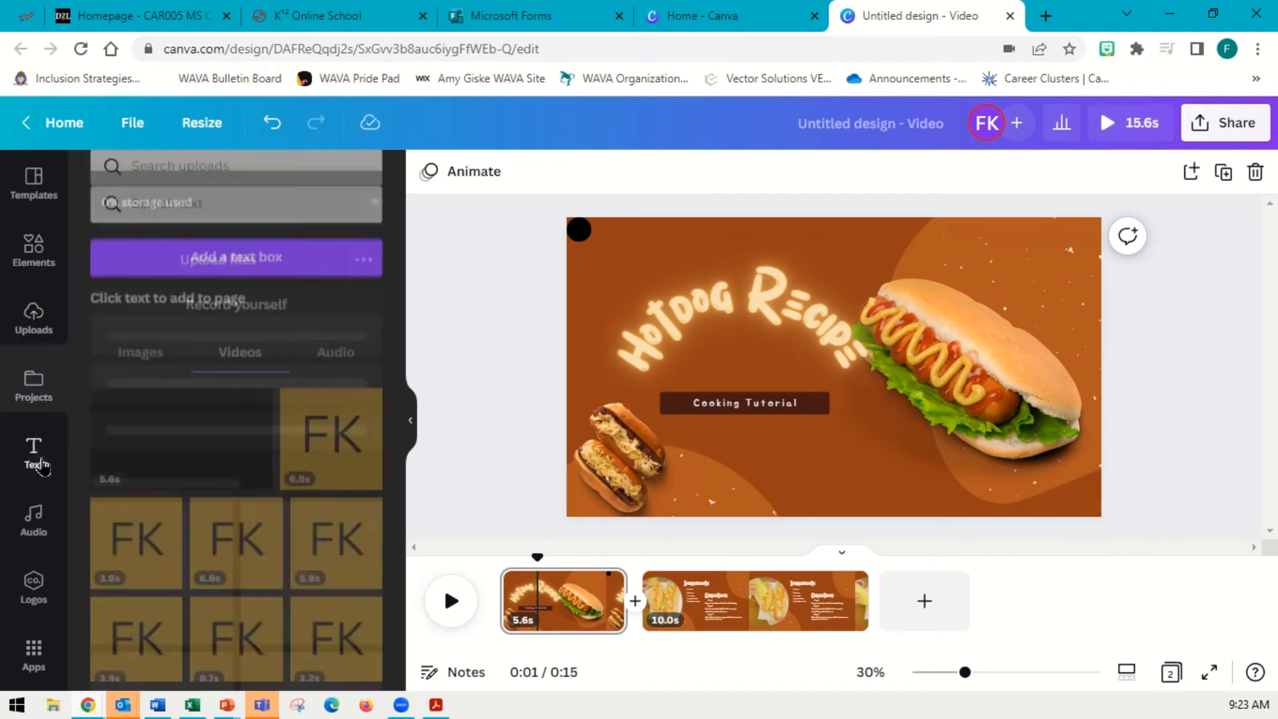
scroll(362, 436, down, 3)
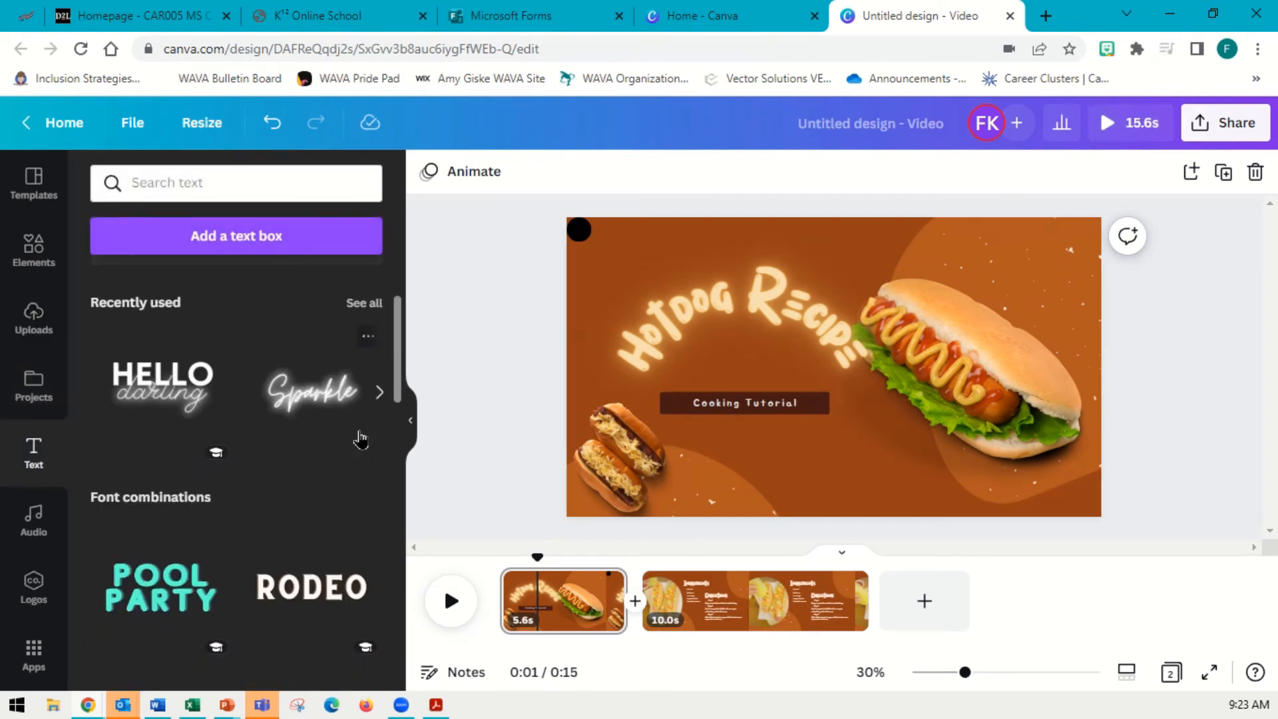
scroll(360, 440, down, 5)
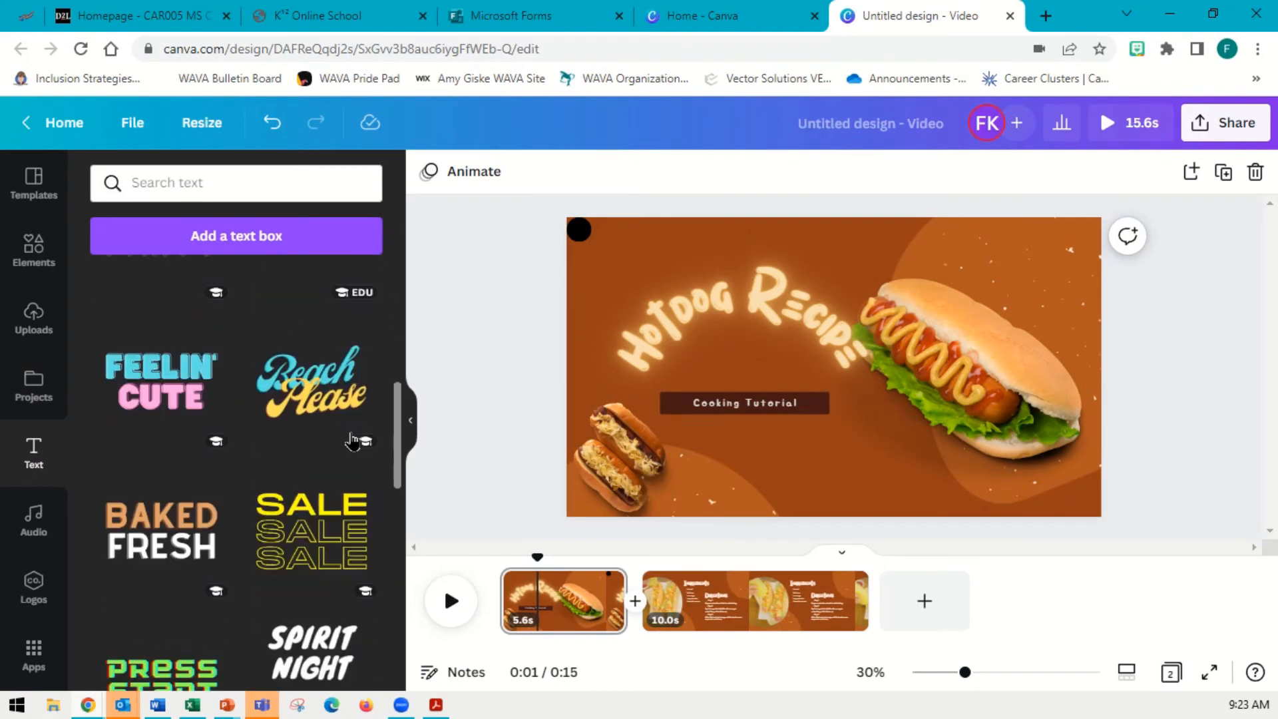
scroll(353, 442, down, 4)
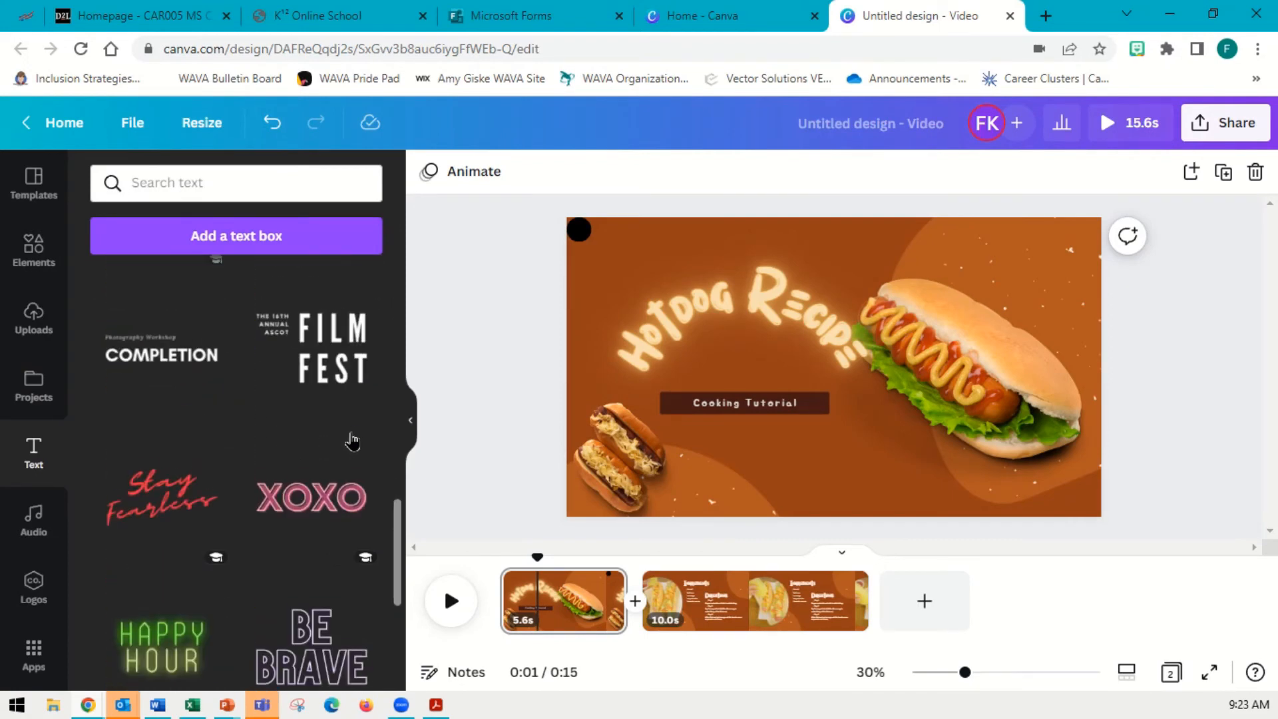
scroll(349, 540, down, 3)
click(159, 458)
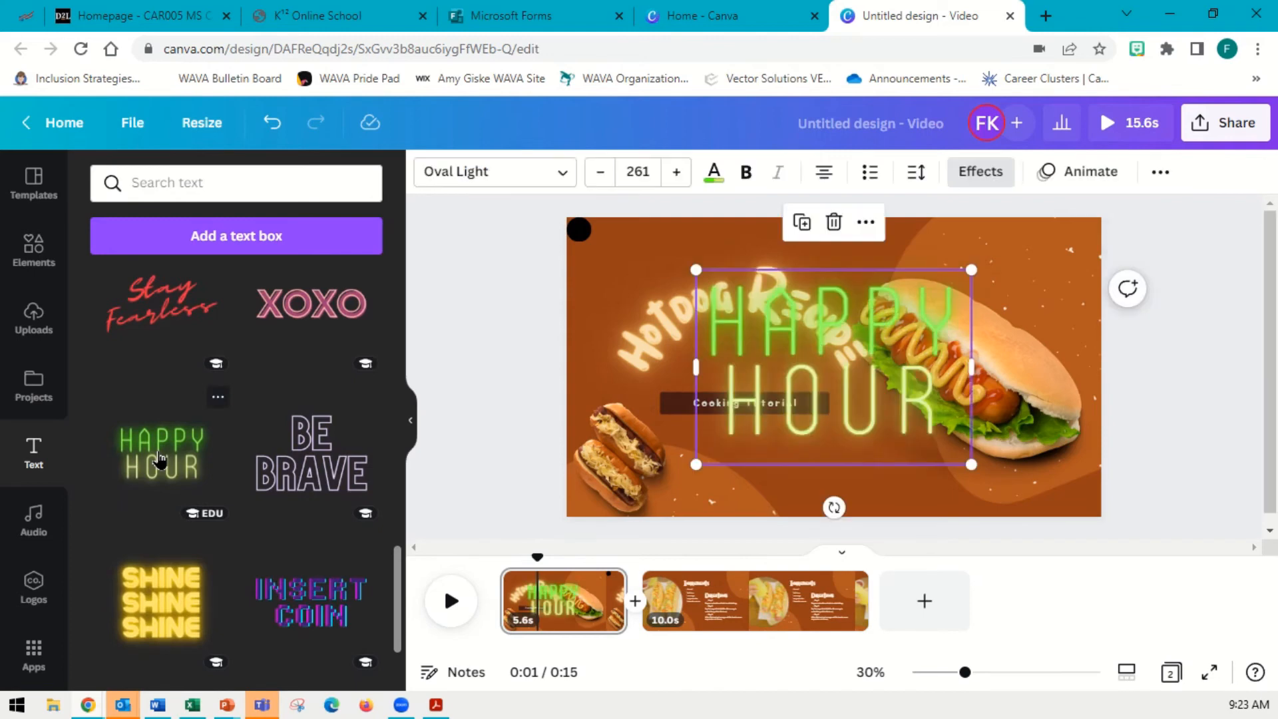
Add a new third page and place the Happy Hour neon text on it
click(914, 602)
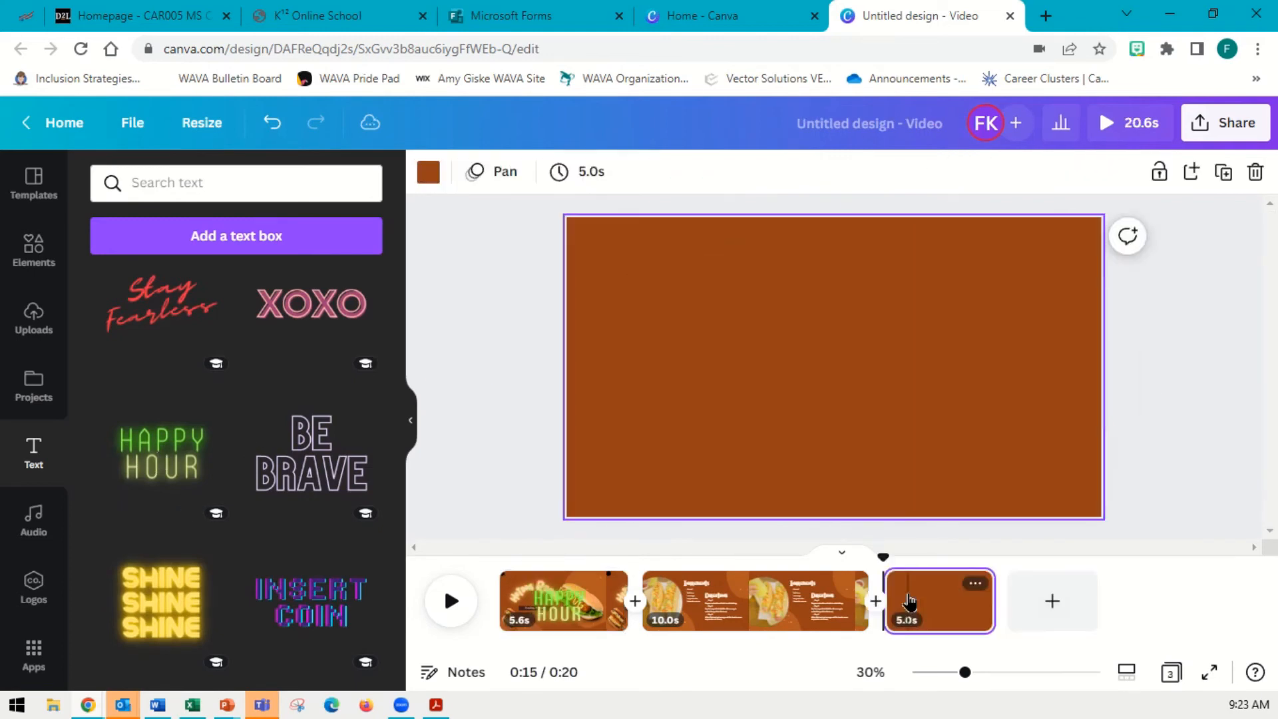
click(161, 458)
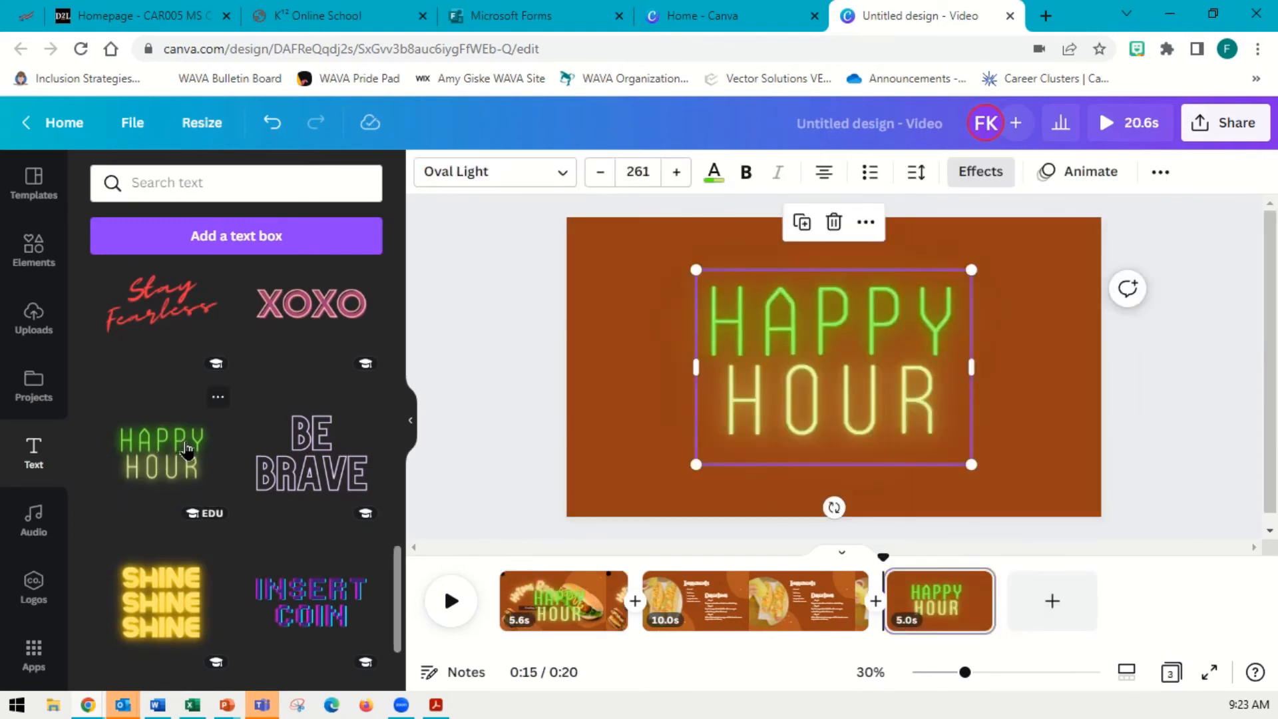
Examine the color palette and font list available for the Happy Hour text
click(658, 385)
click(757, 317)
click(757, 317)
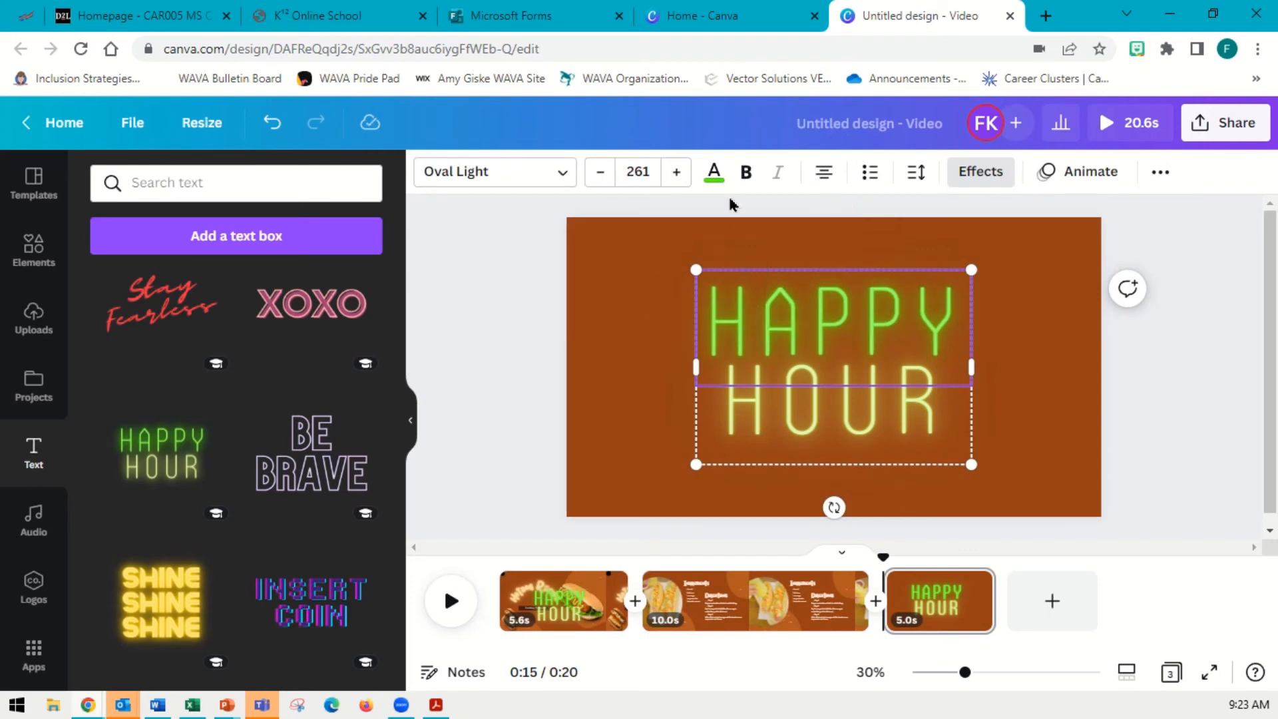
click(714, 175)
scroll(246, 365, down, 3)
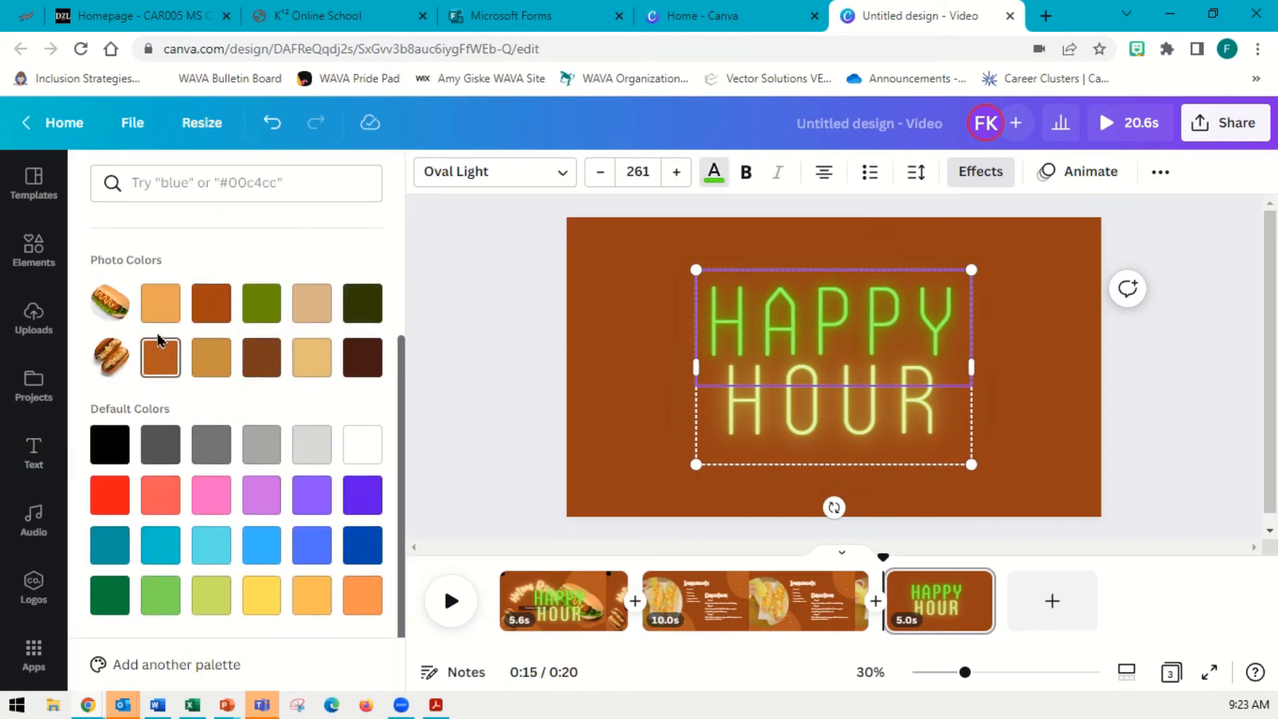
scroll(323, 479, up, 3)
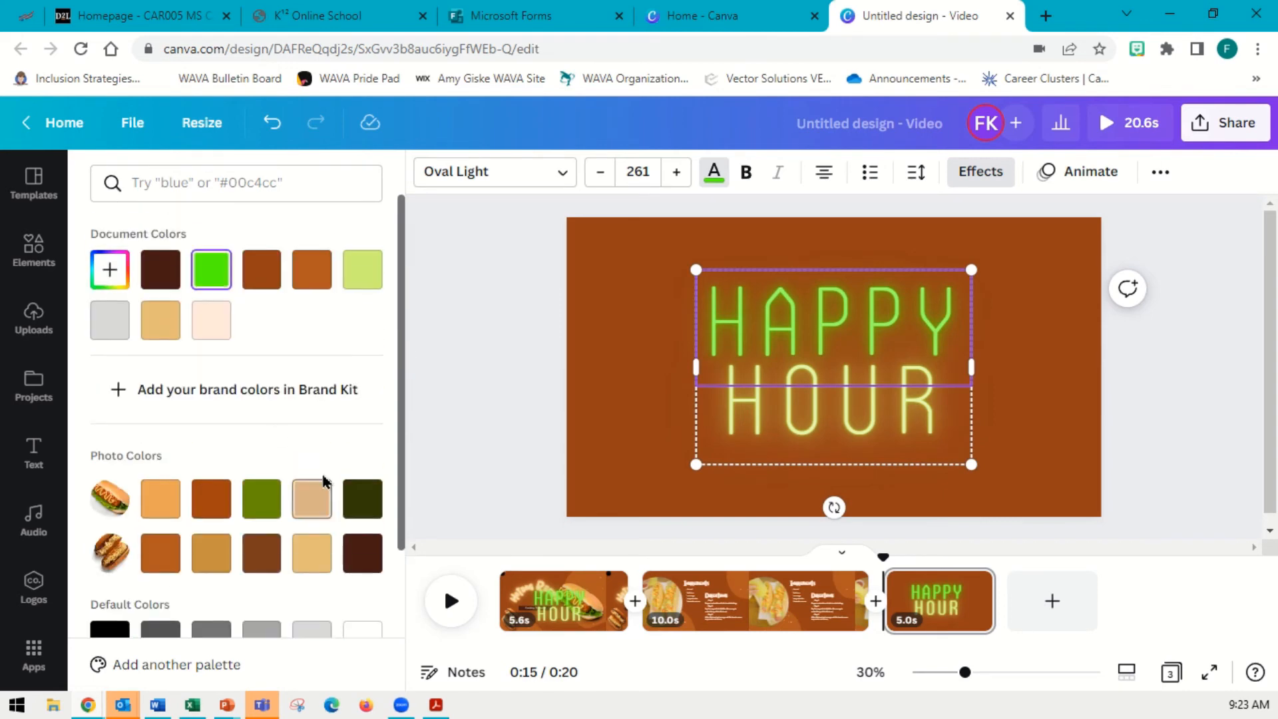
click(665, 396)
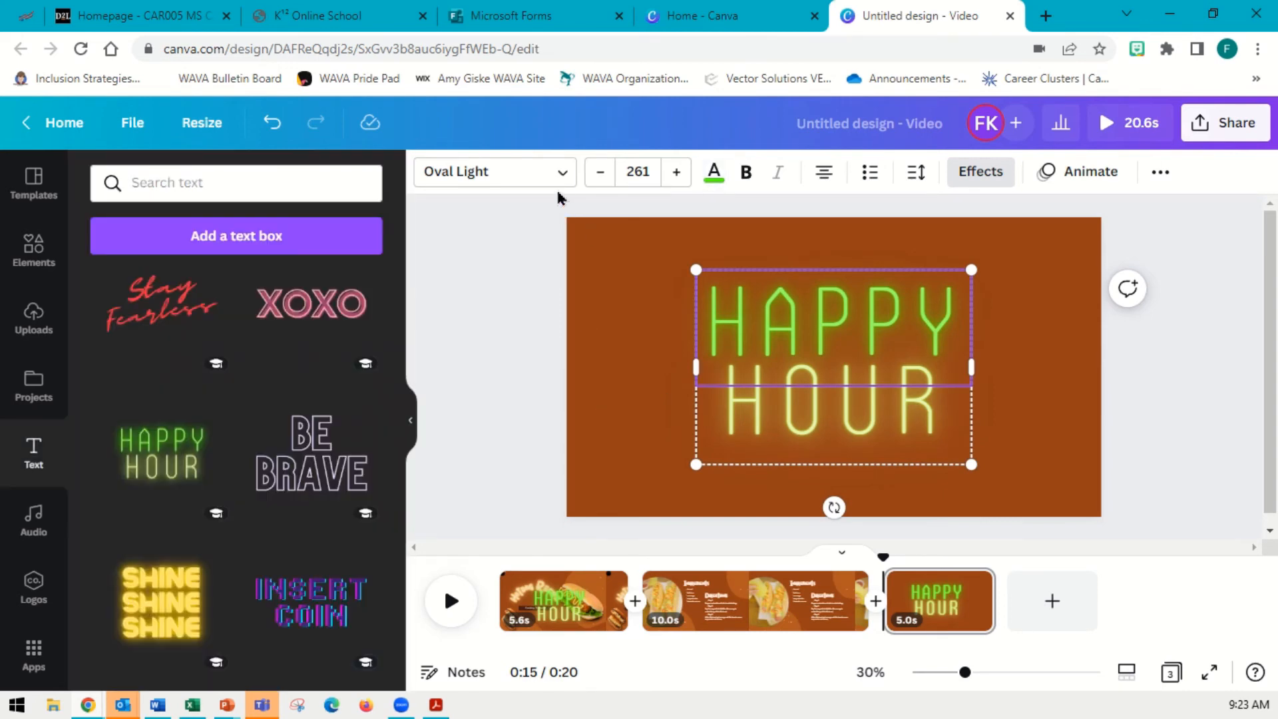
click(559, 176)
scroll(273, 385, down, 10)
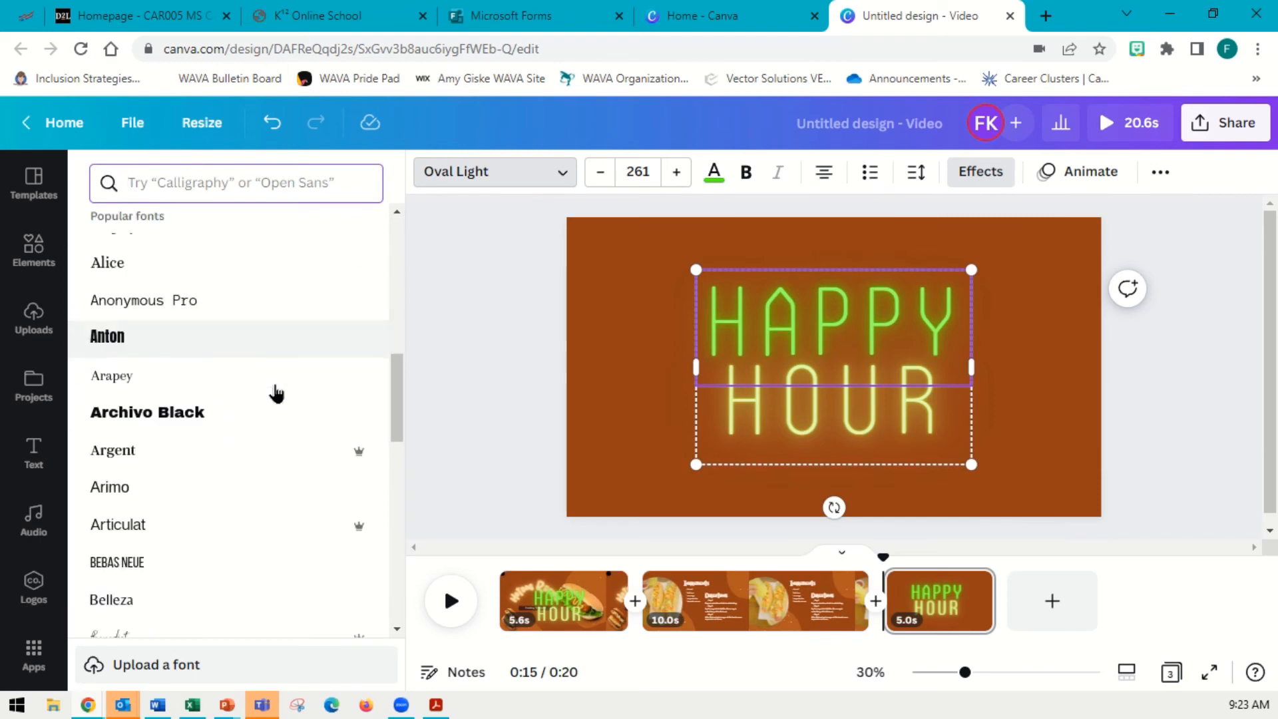
scroll(277, 394, down, 15)
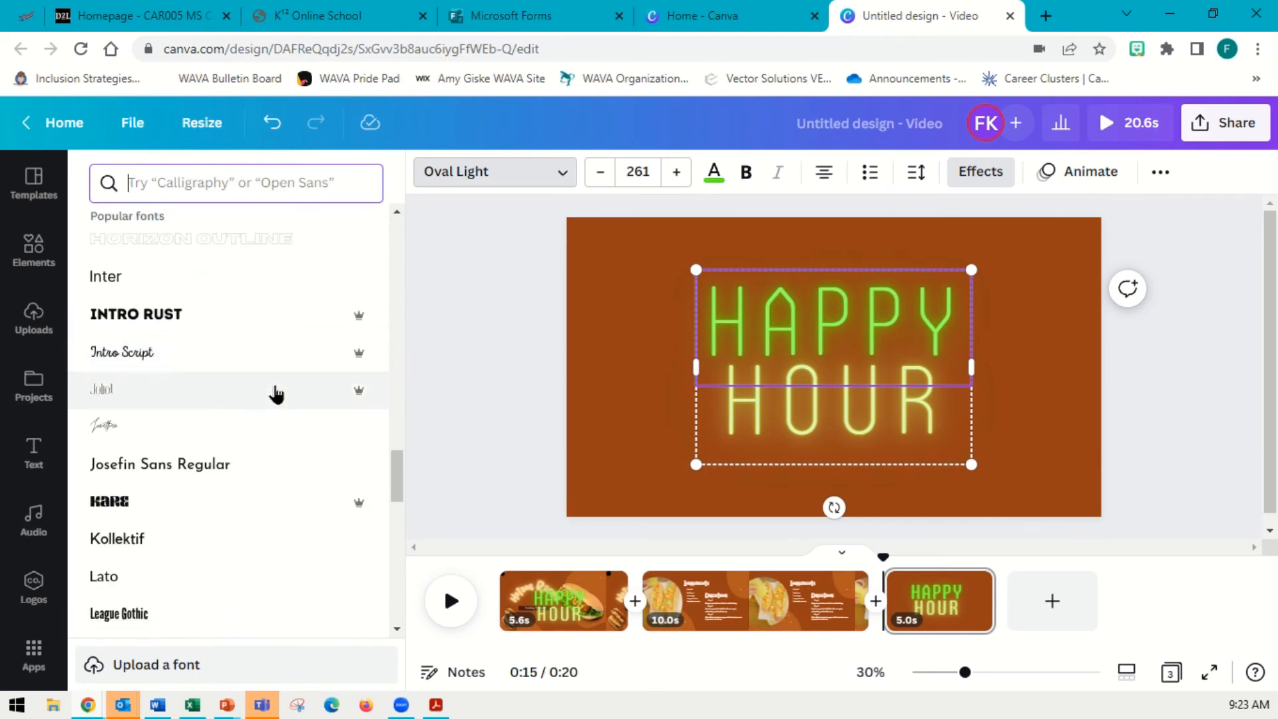
scroll(276, 394, down, 5)
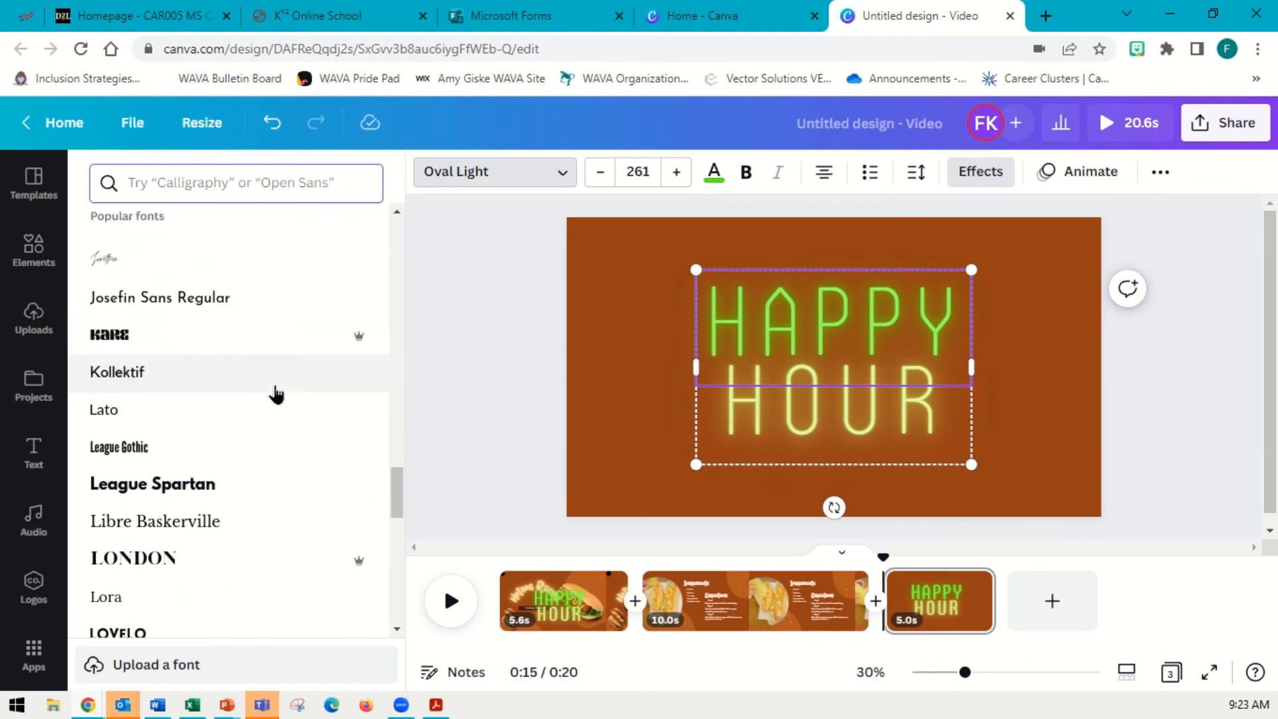
click(978, 175)
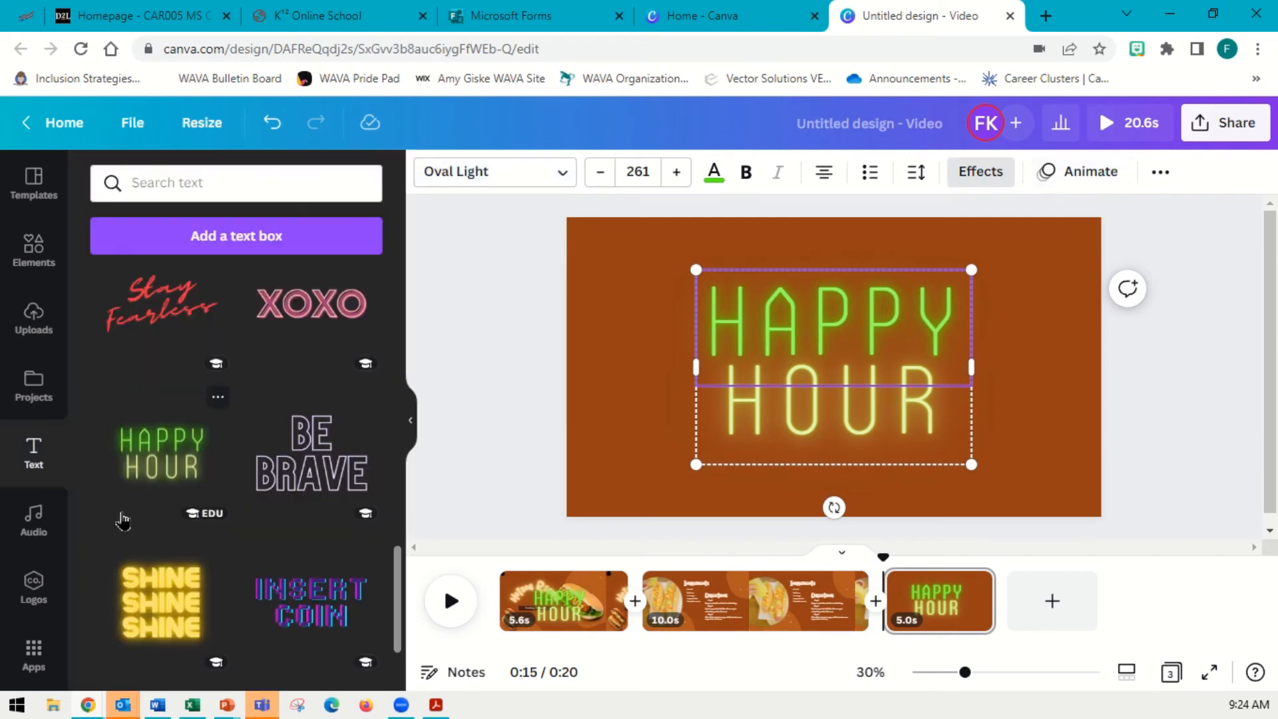
click(47, 529)
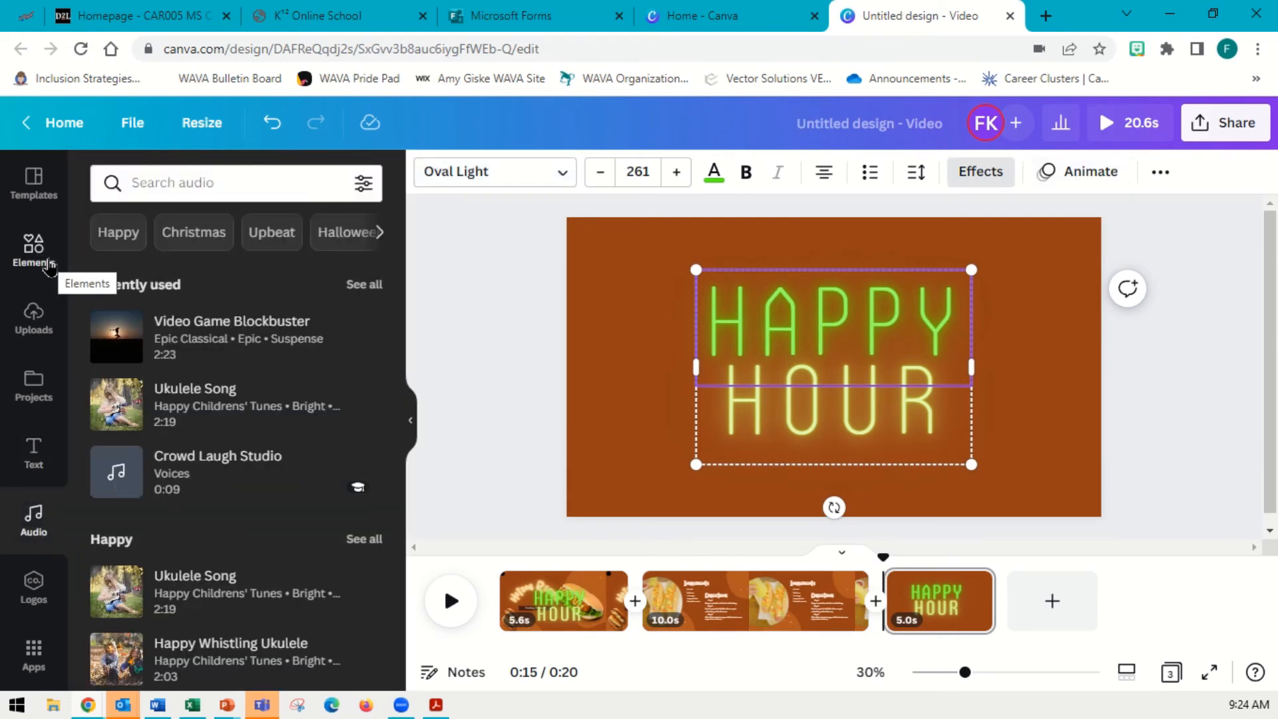
Browse the Logos and Apps panels to see the available apps
click(34, 593)
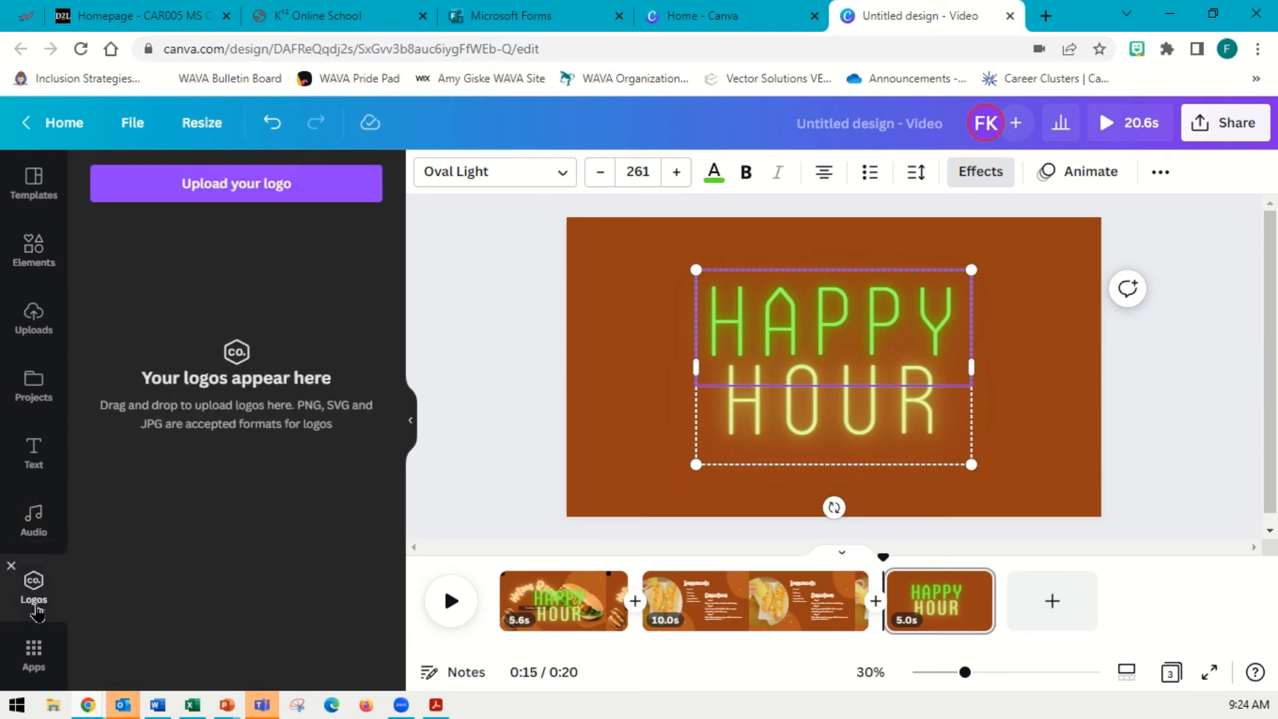
click(32, 666)
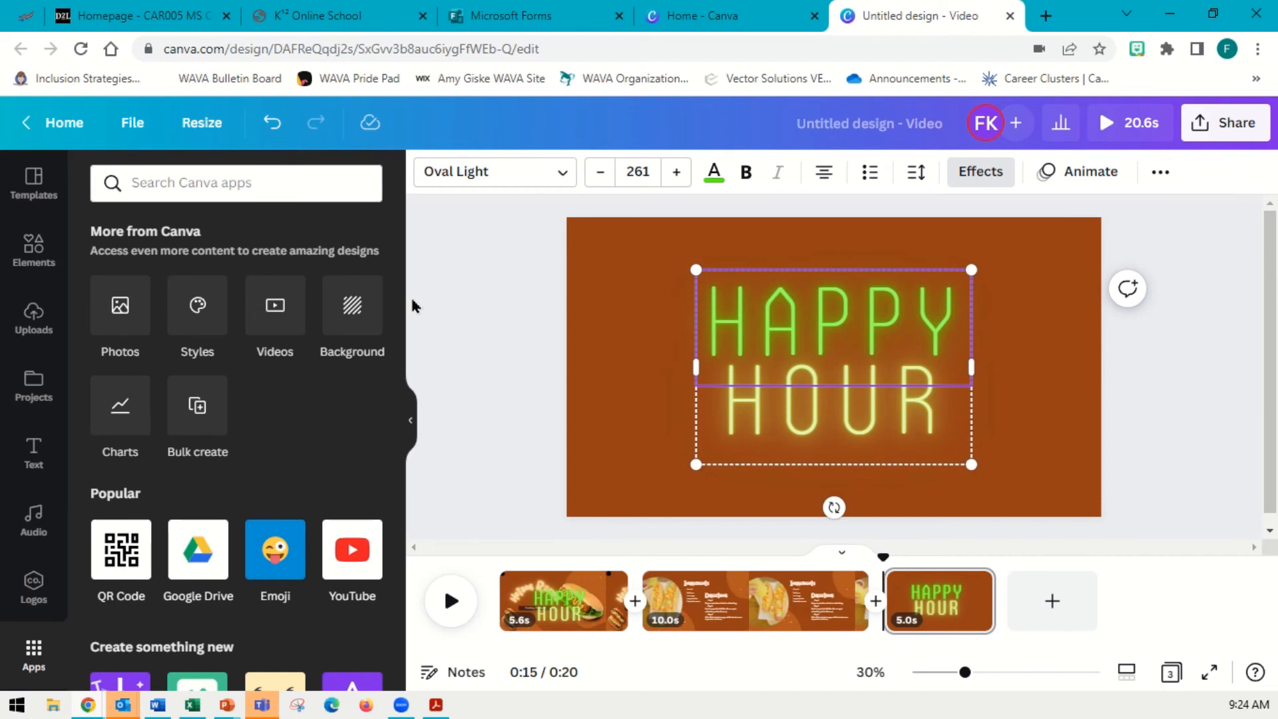
scroll(371, 366, down, 10)
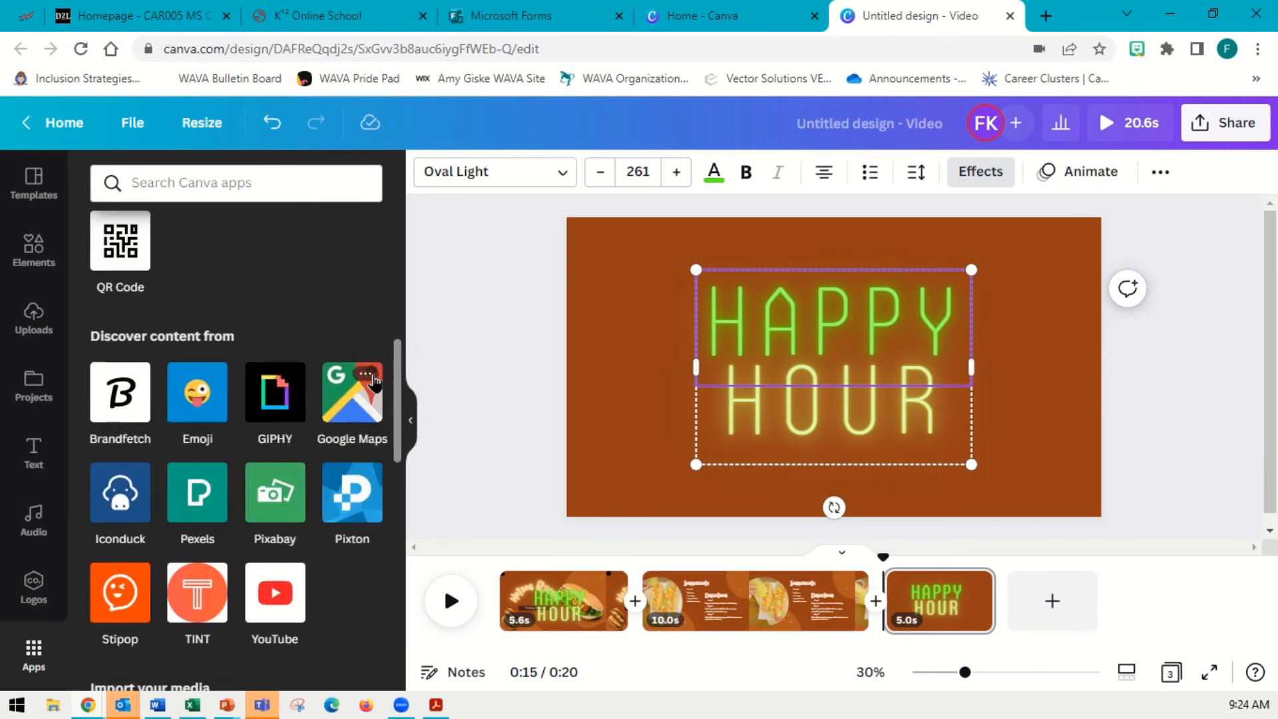
scroll(371, 412, down, 5)
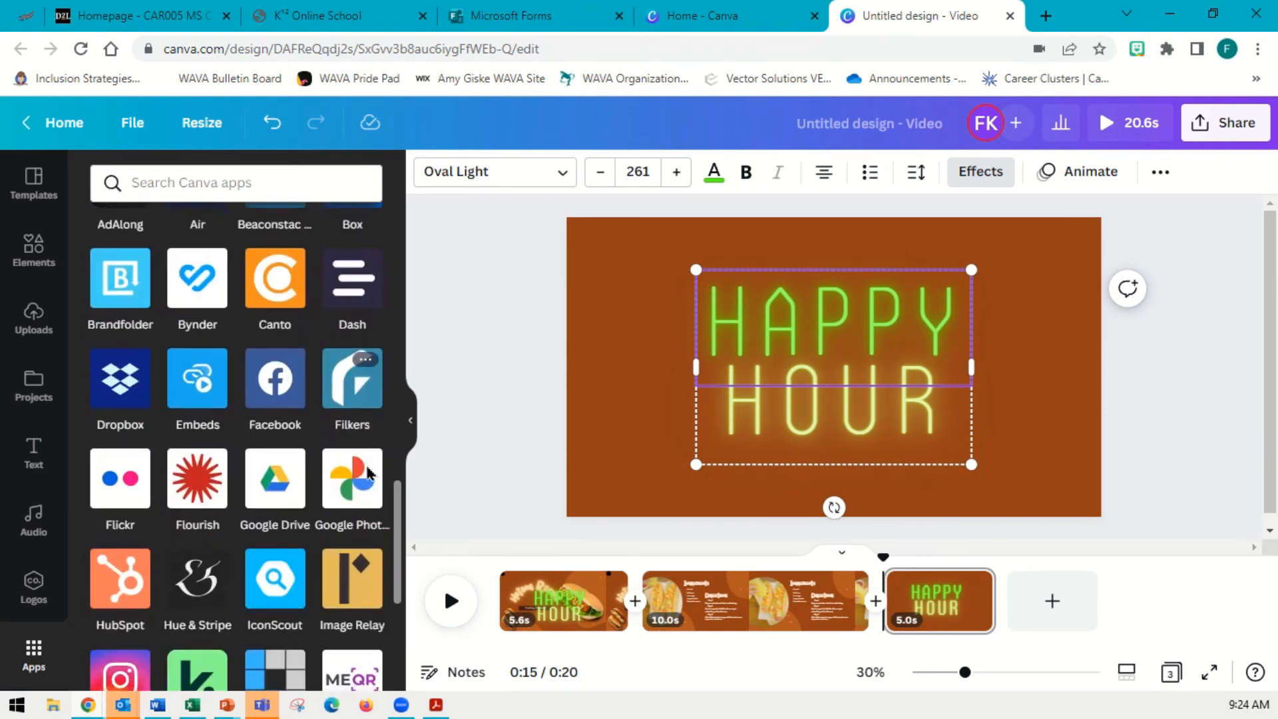
scroll(369, 469, up, 10)
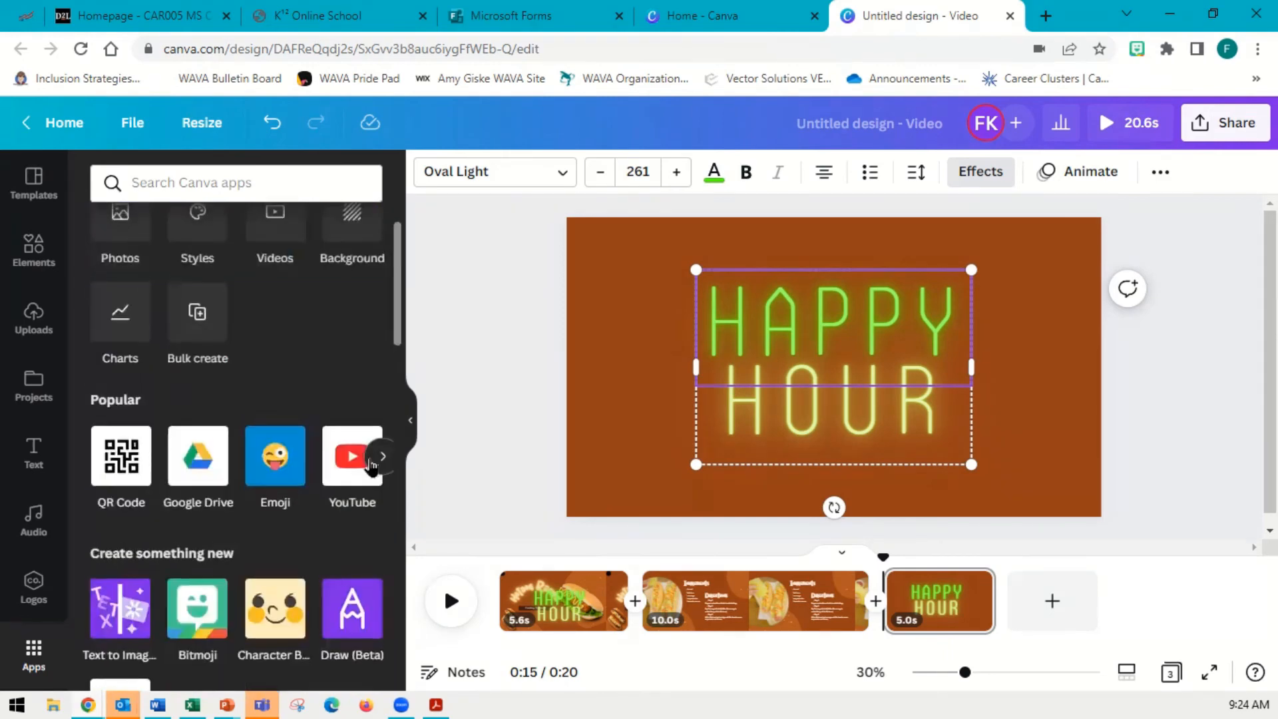
click(531, 405)
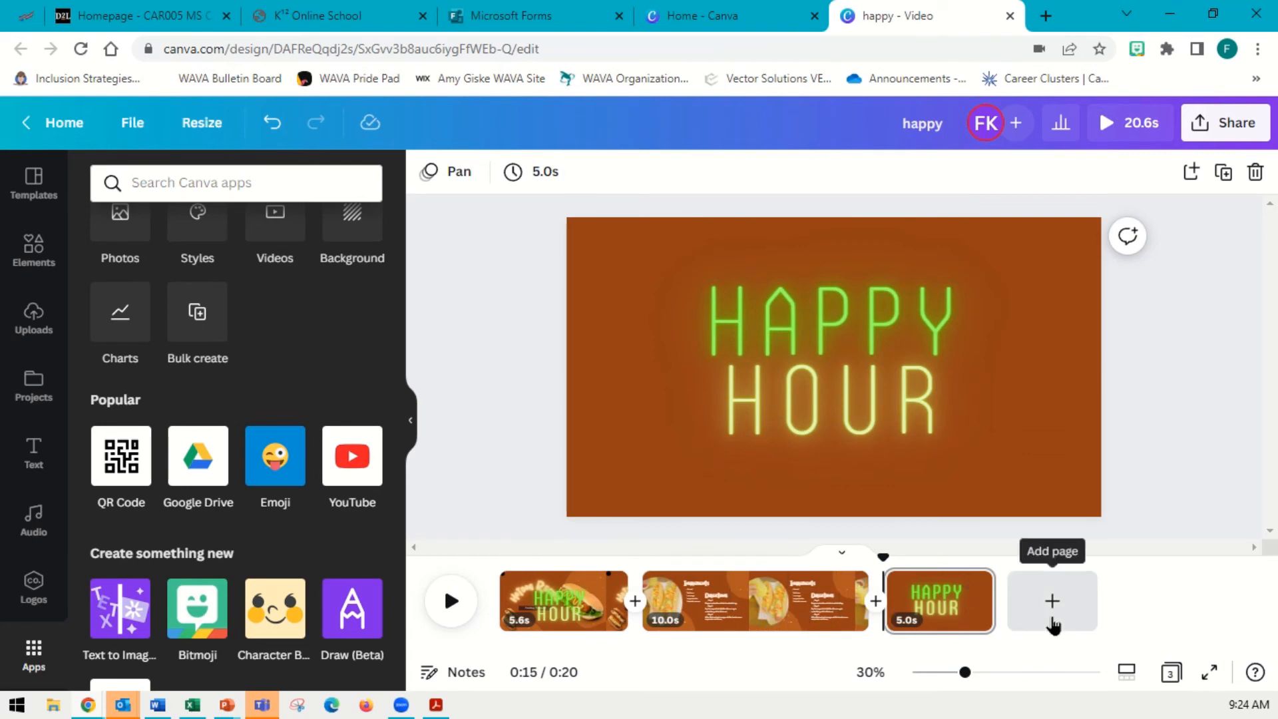
Review the applied template's pages and the template search results in the Templates panel
click(34, 185)
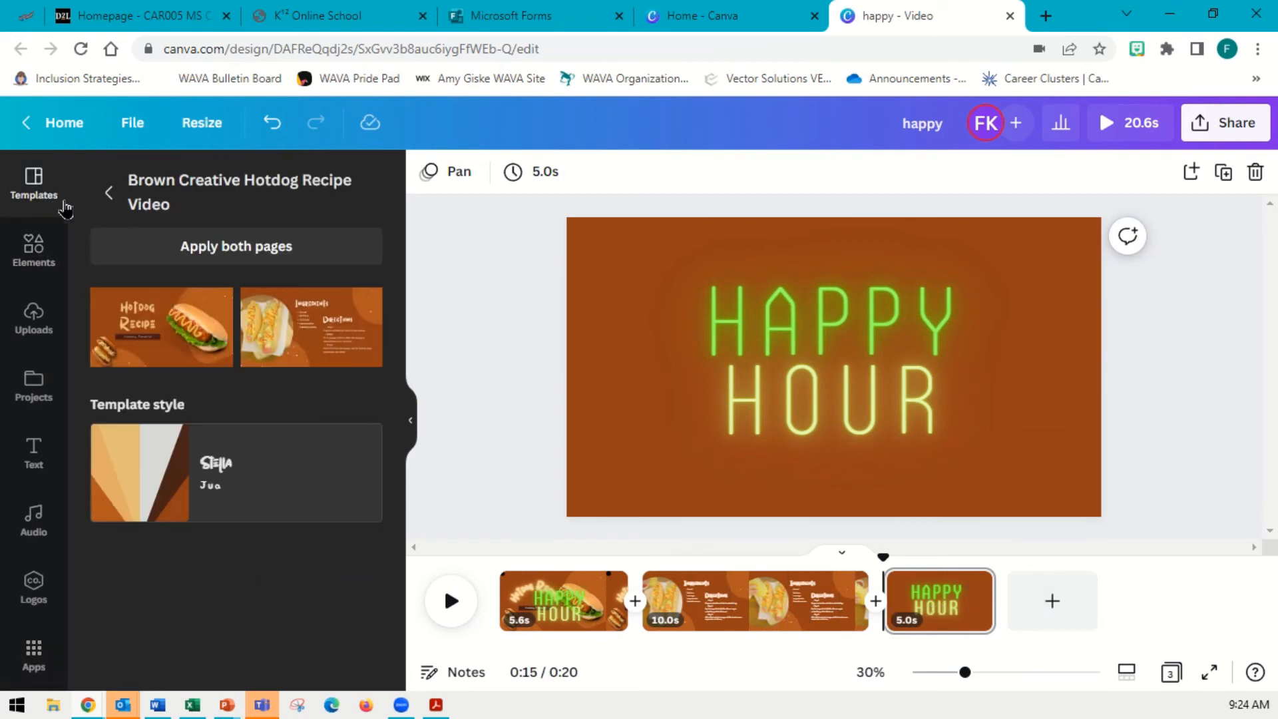
click(110, 196)
scroll(325, 550, up, 10)
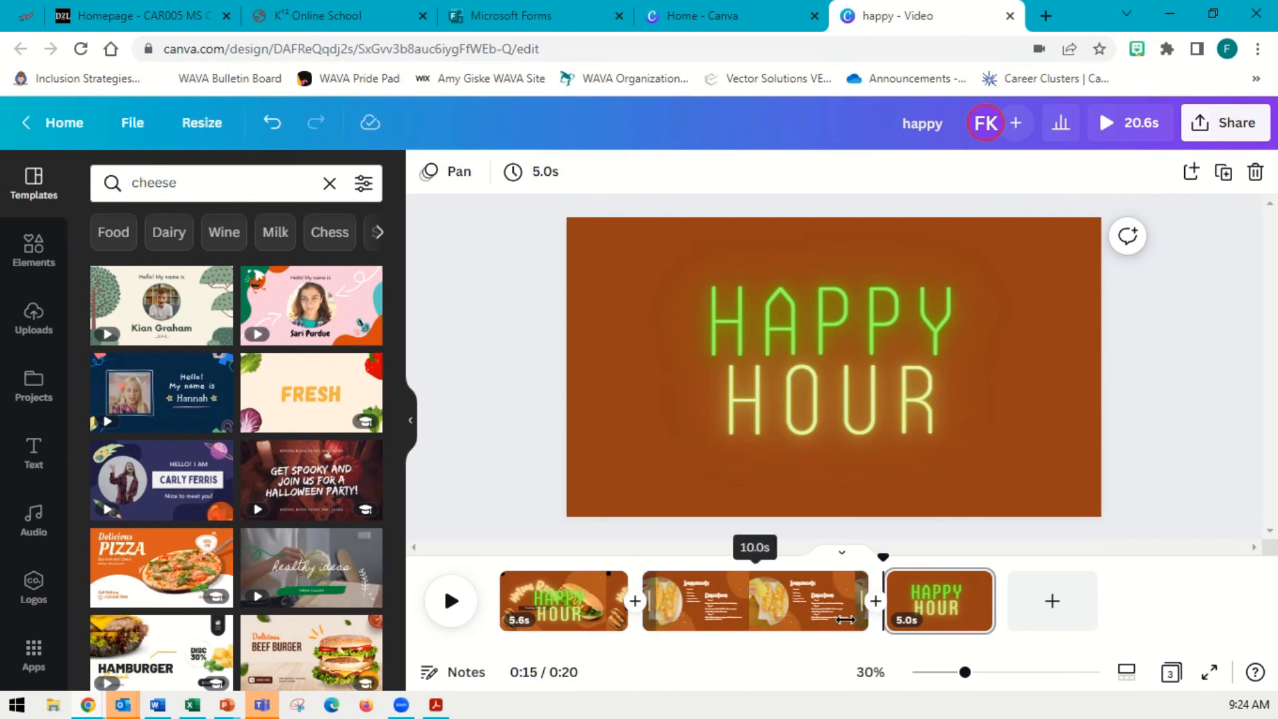
Add three new blank pages at the end of the timeline after the Happy Hour page
drag(864, 617, 892, 616)
click(940, 601)
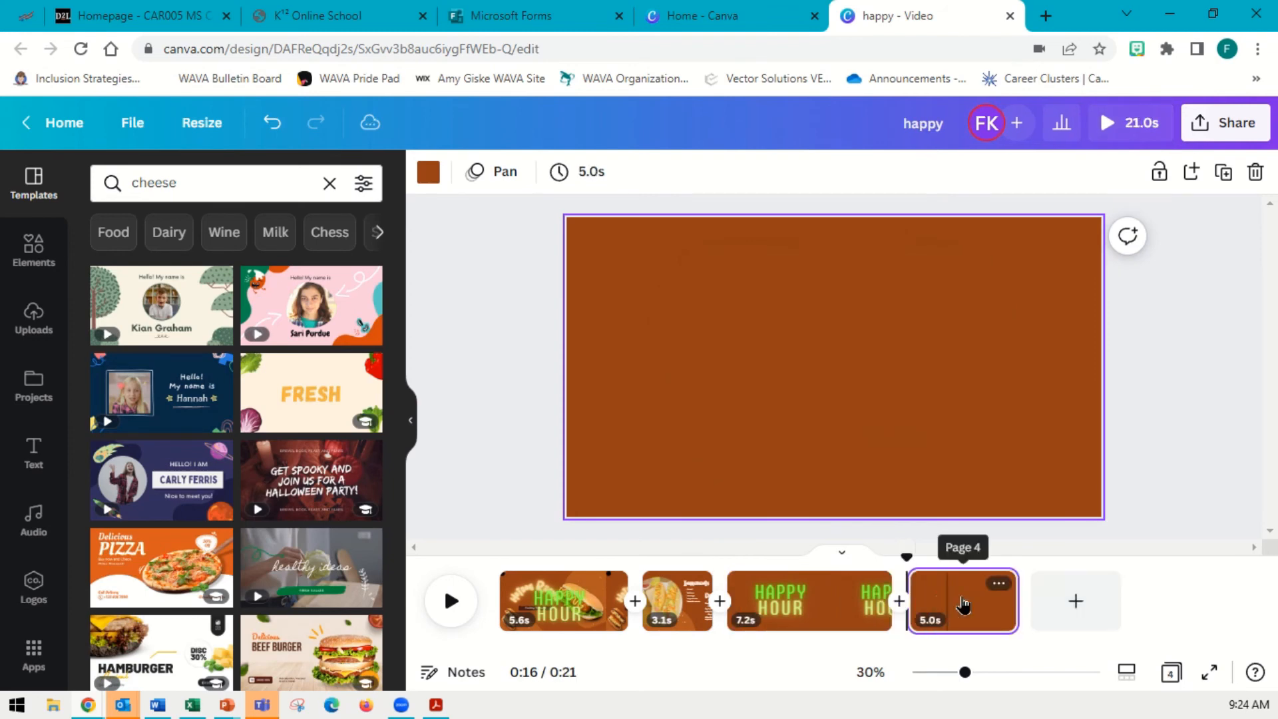
click(1077, 603)
click(1200, 603)
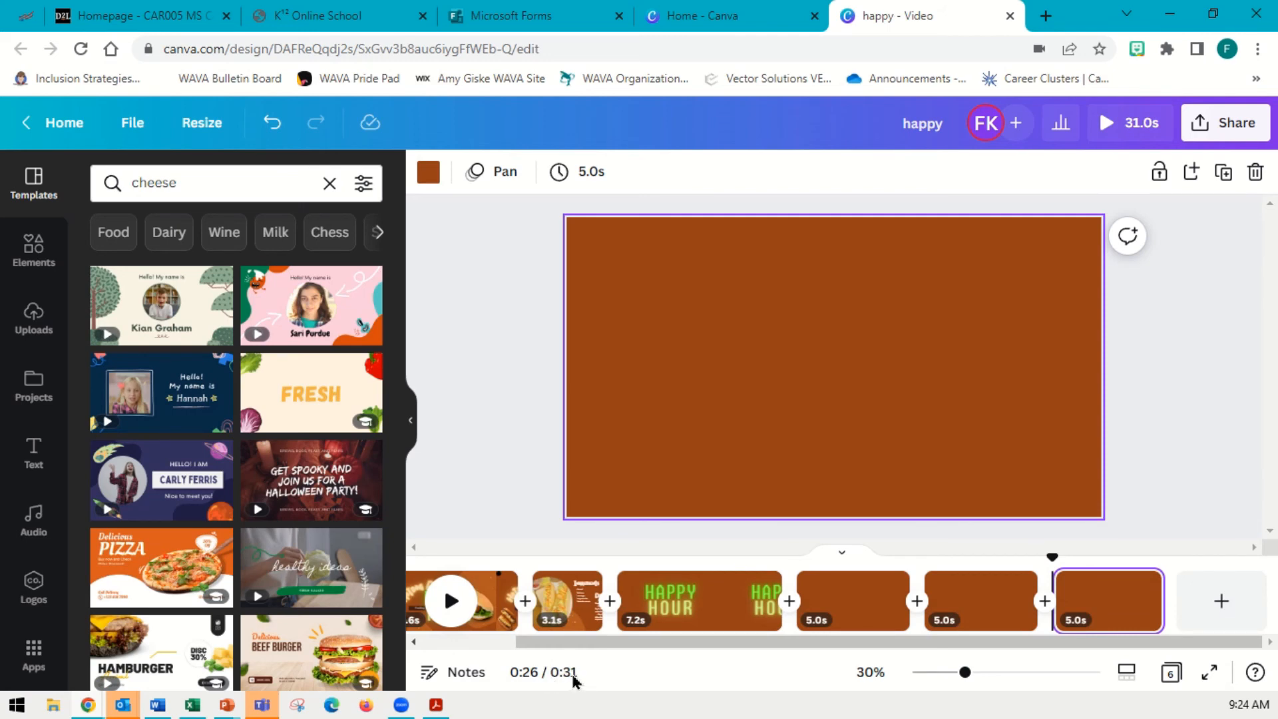
Lengthen page 2's duration to 8.9 seconds in the timeline
drag(602, 603, 735, 619)
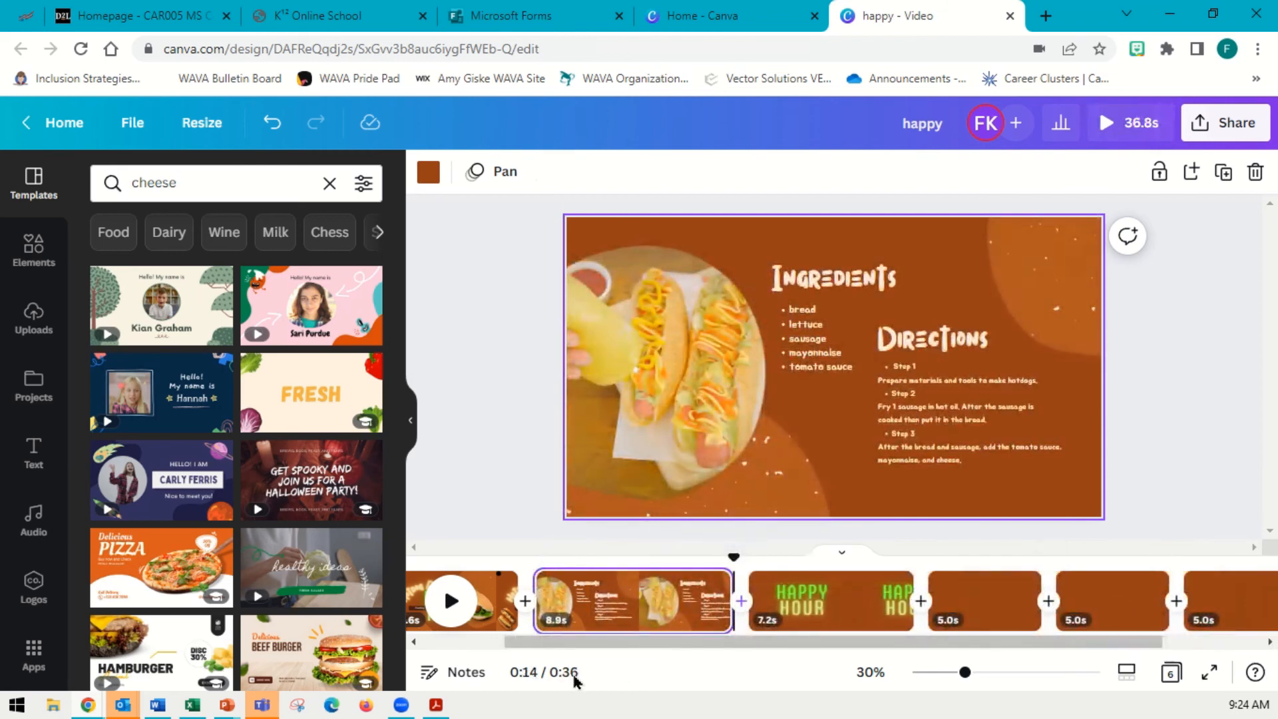
drag(581, 642, 493, 641)
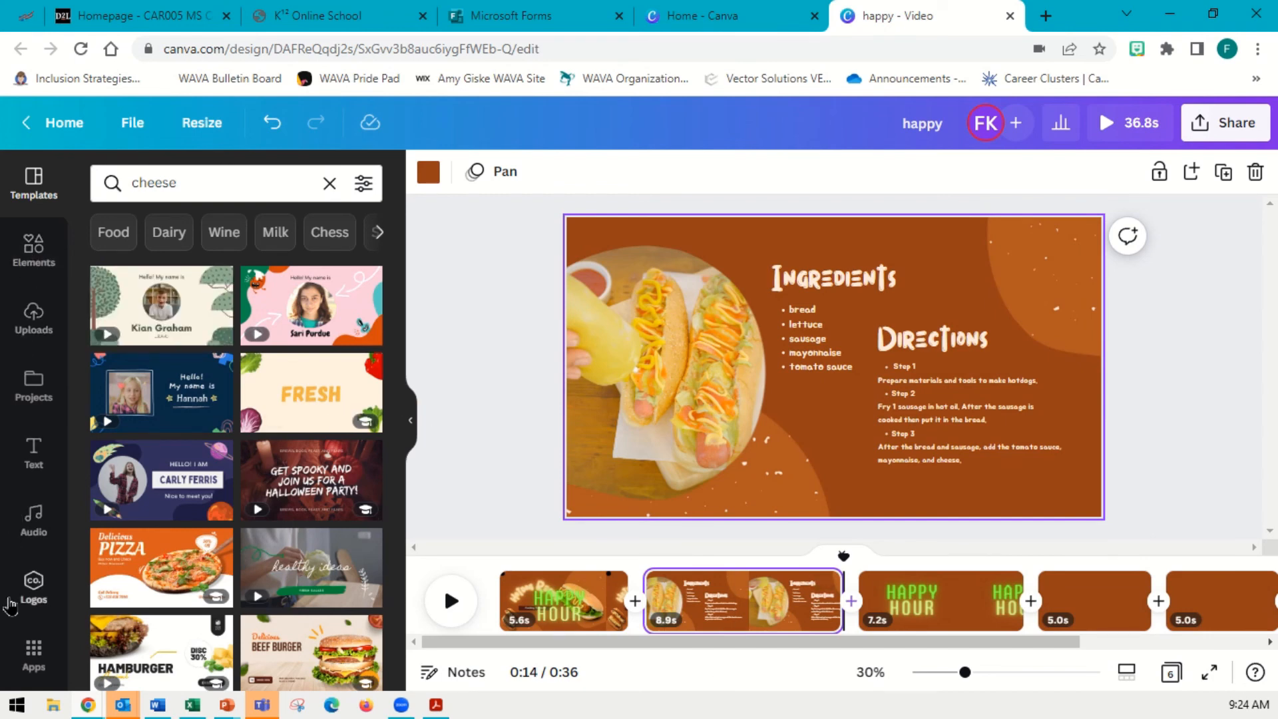
Browse the Elements, Uploads, Text and Audio panels
click(24, 263)
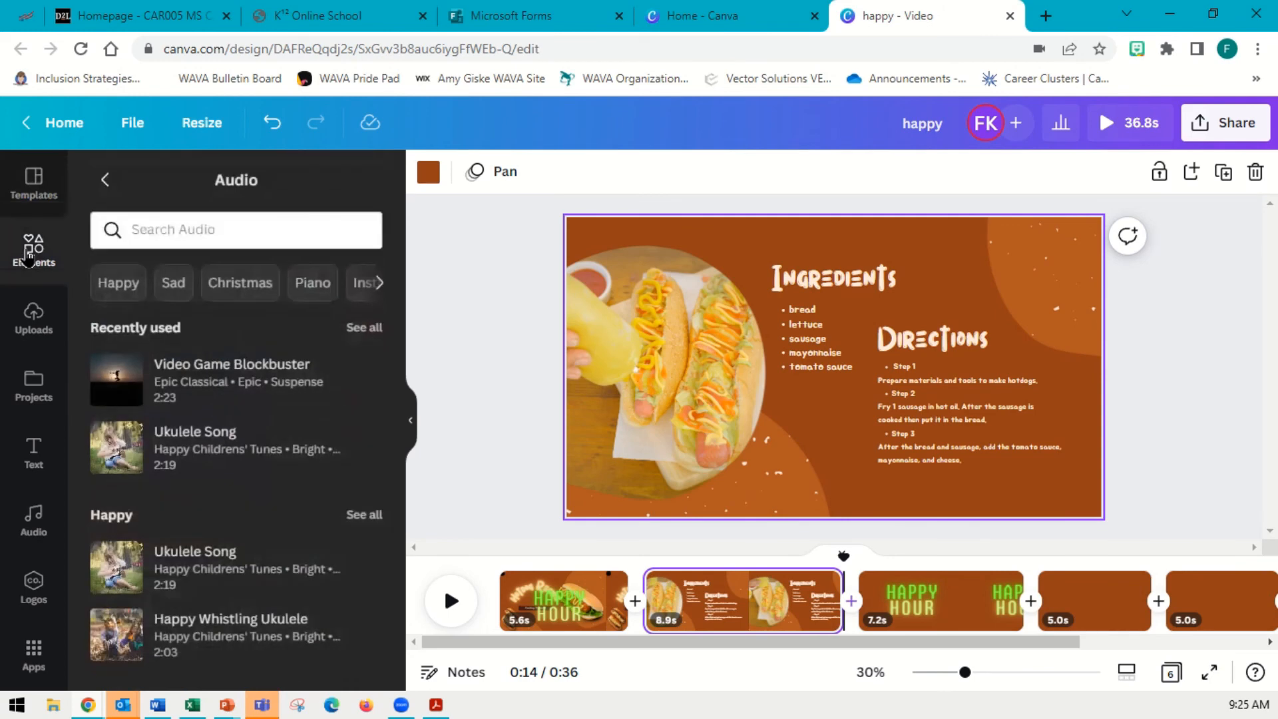
click(29, 326)
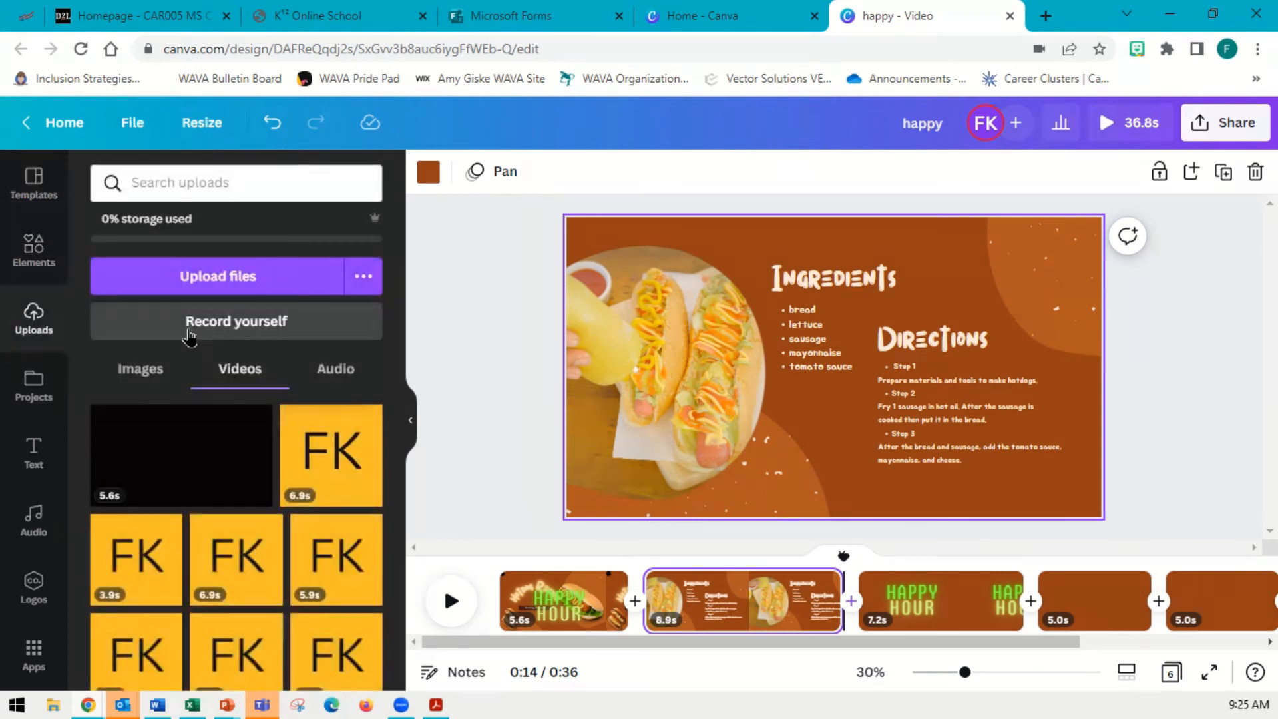
click(34, 453)
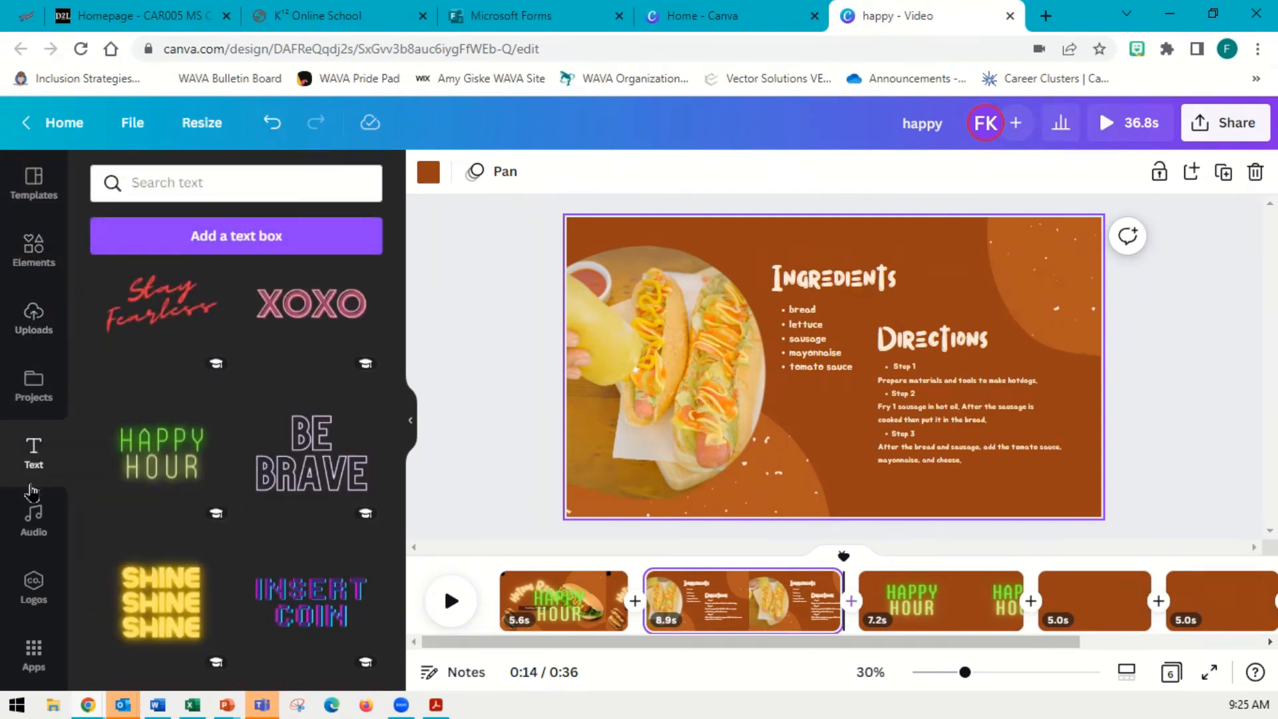
click(34, 522)
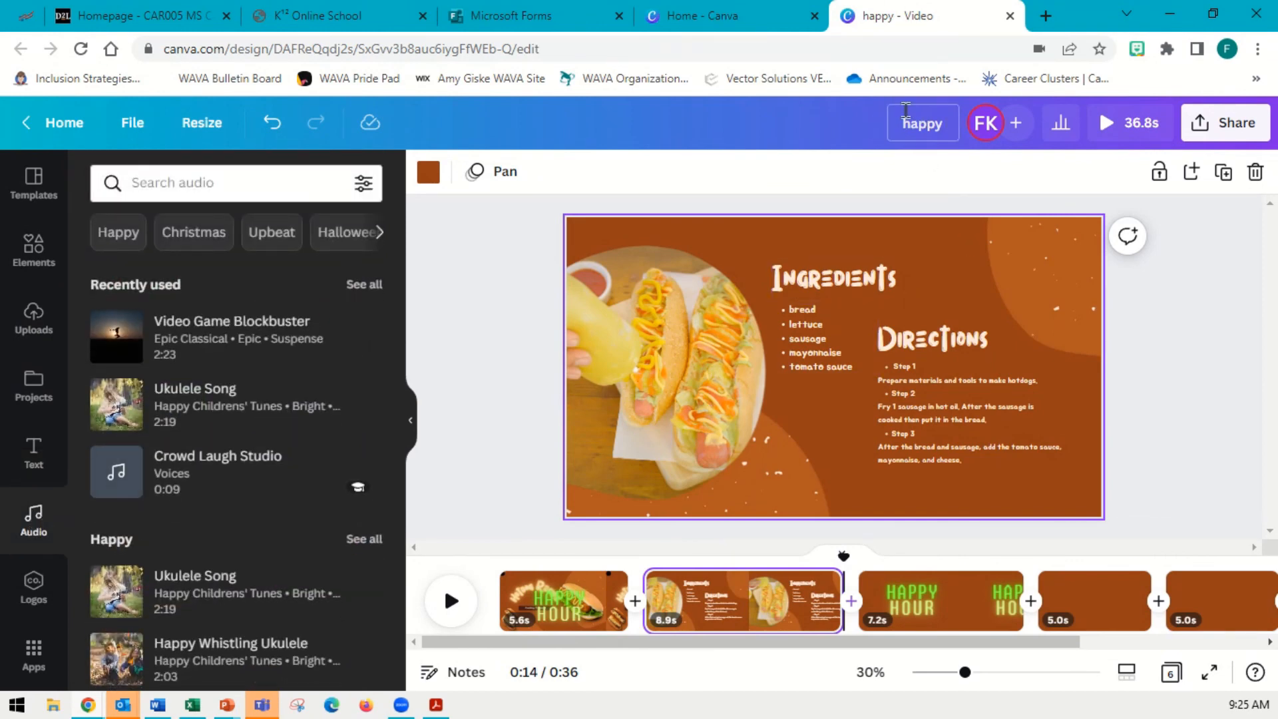
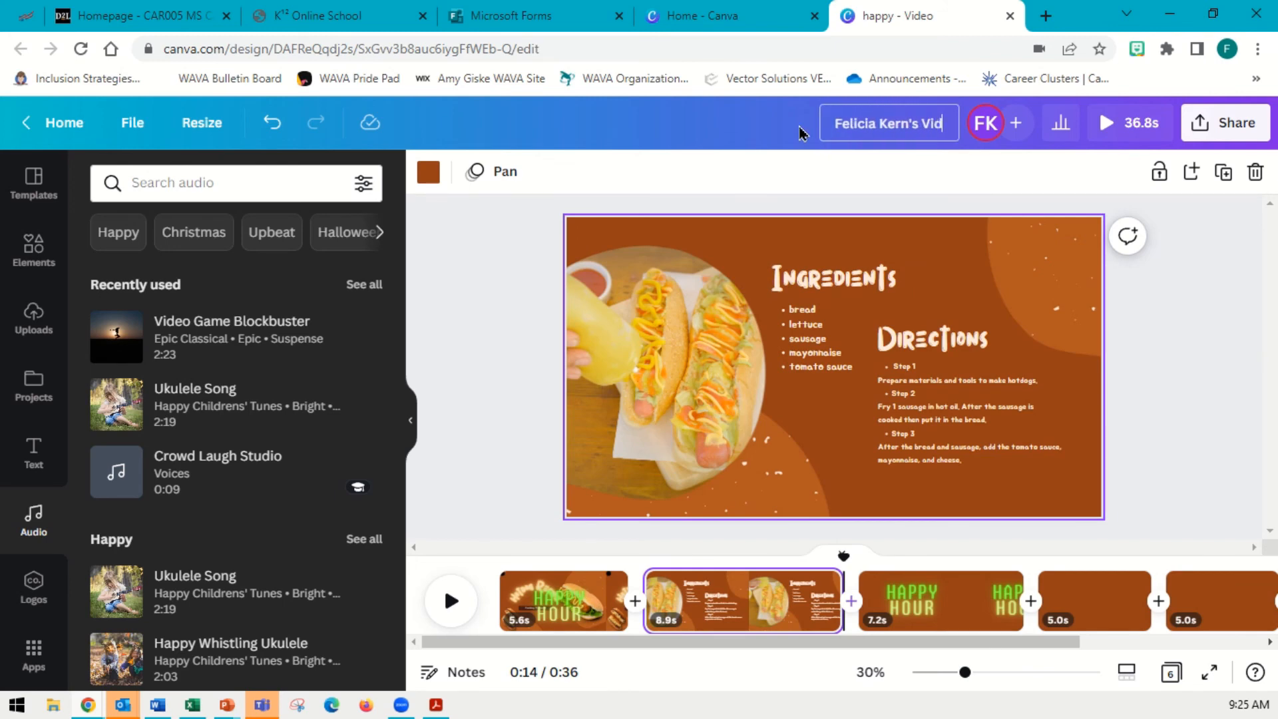
Rename the design to the student's full name followed by "'s Video Project - Hotdog Recipe Club"
text(eo Project - )
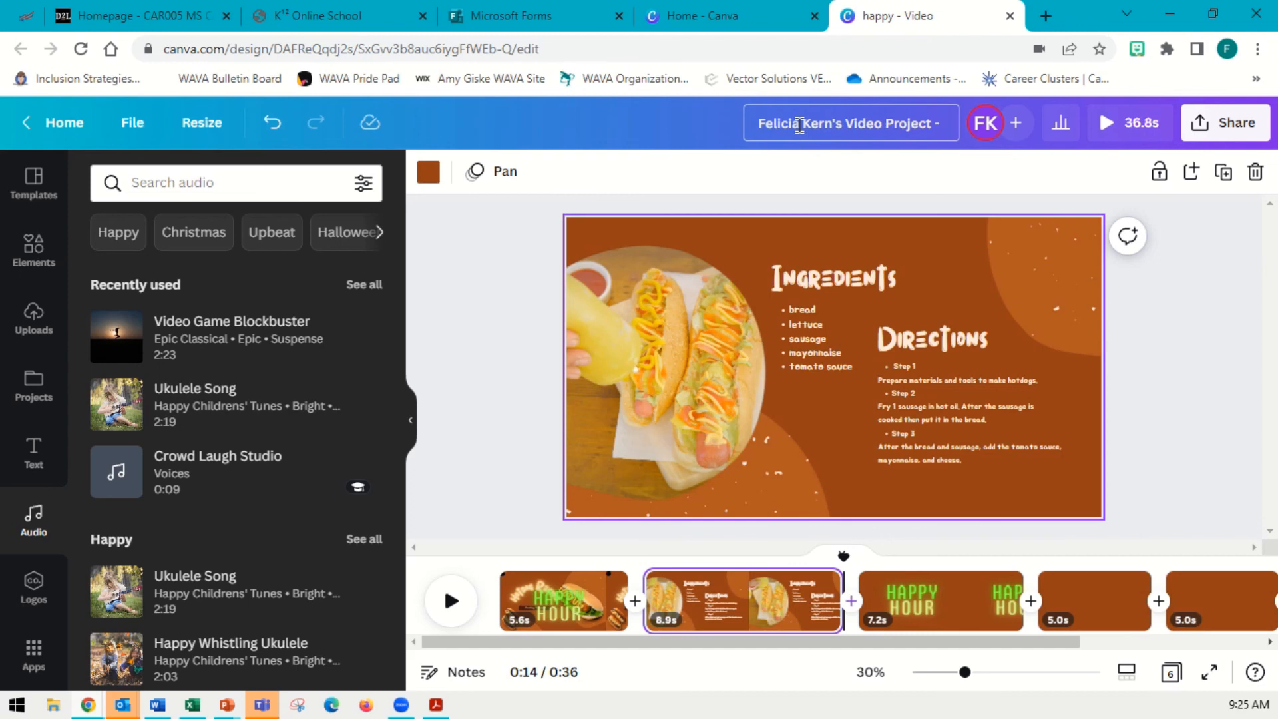
text(Hotdog)
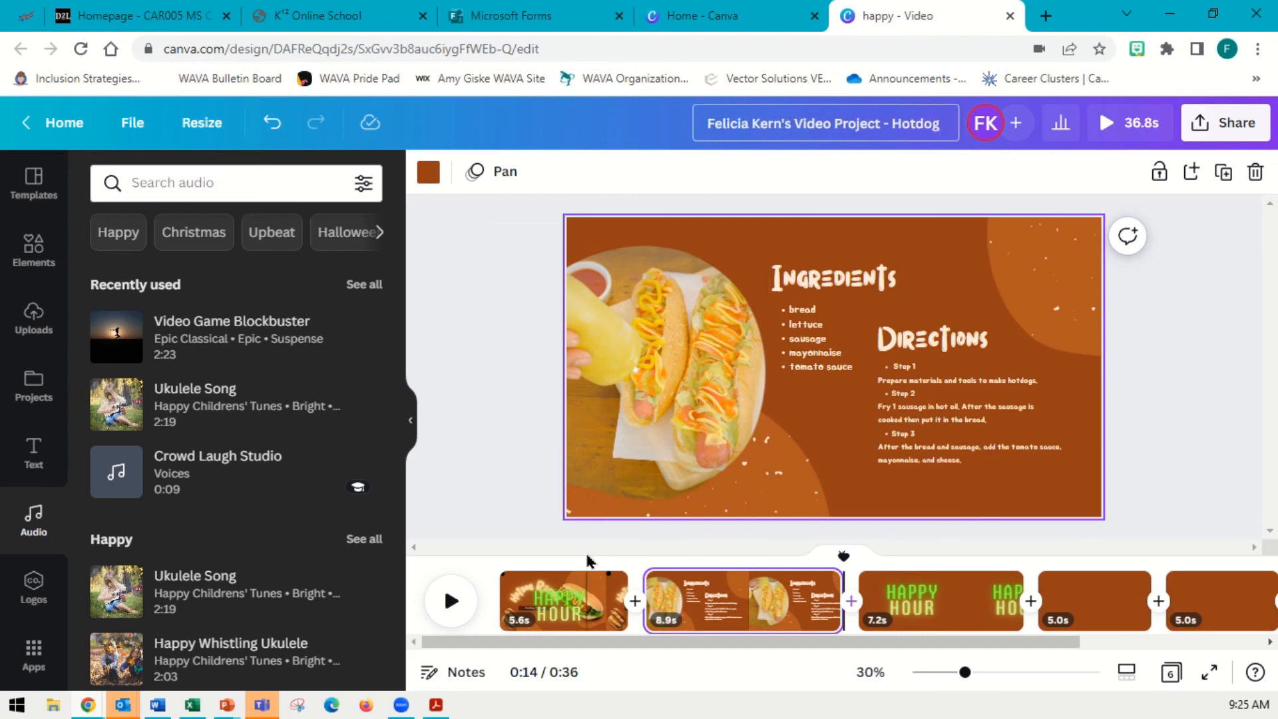
click(578, 587)
click(948, 125)
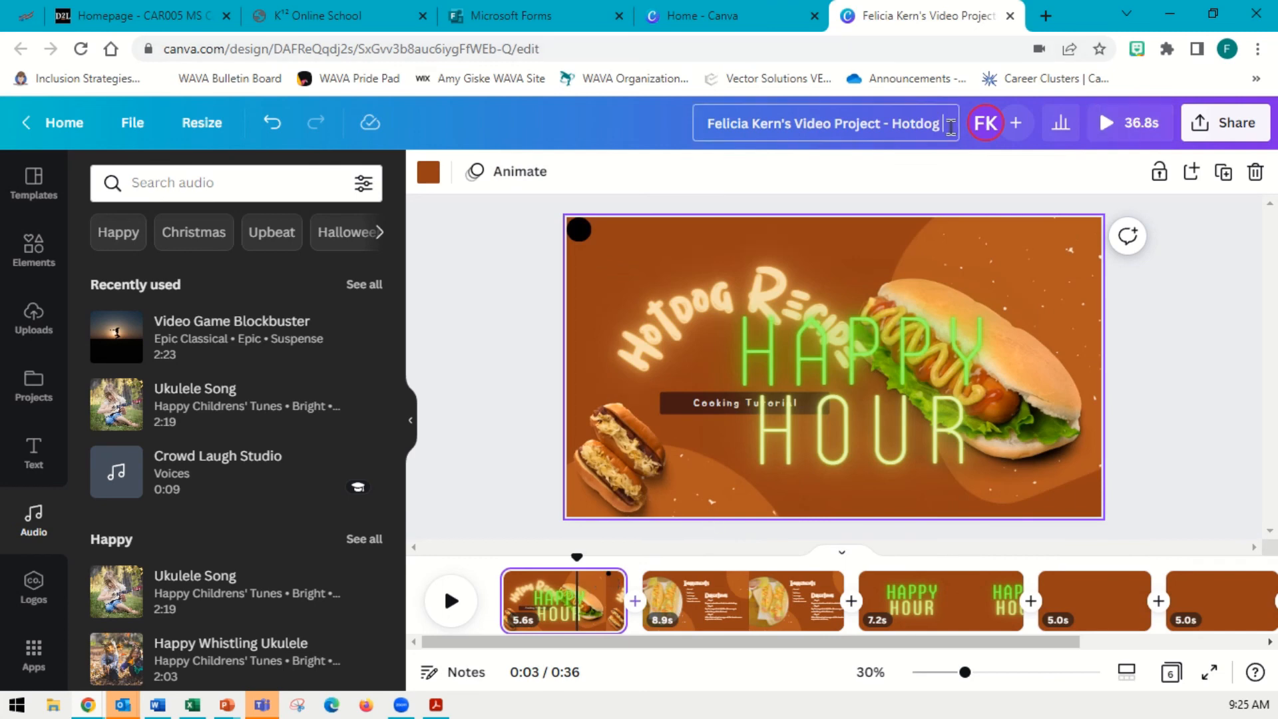
text(Recip)
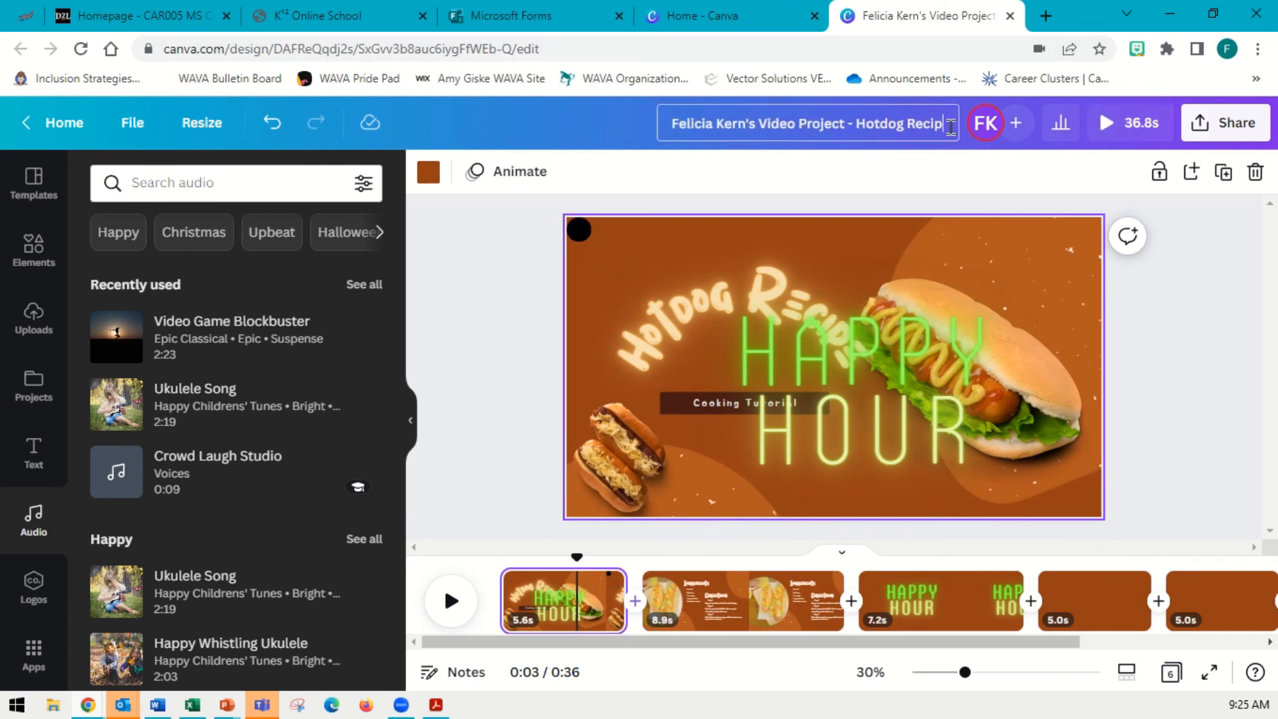
text(e Club)
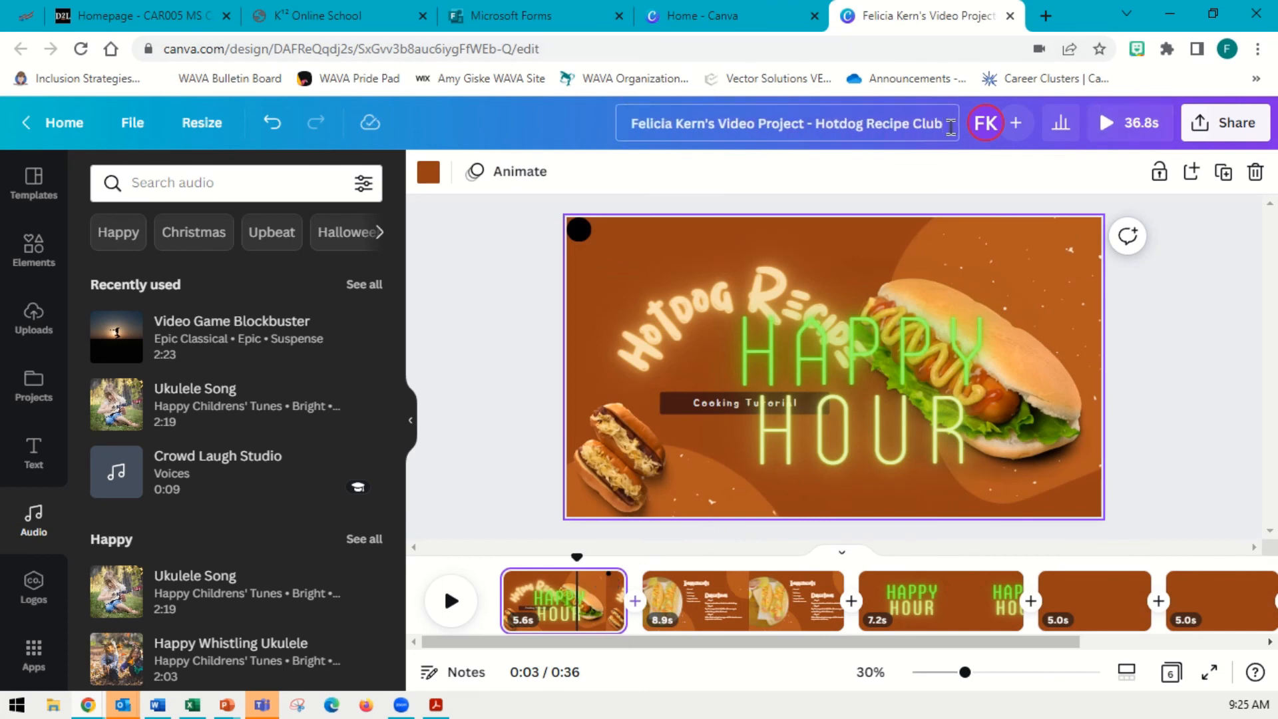
key(Return)
Download the design as an MP4 video with all pages
click(1248, 135)
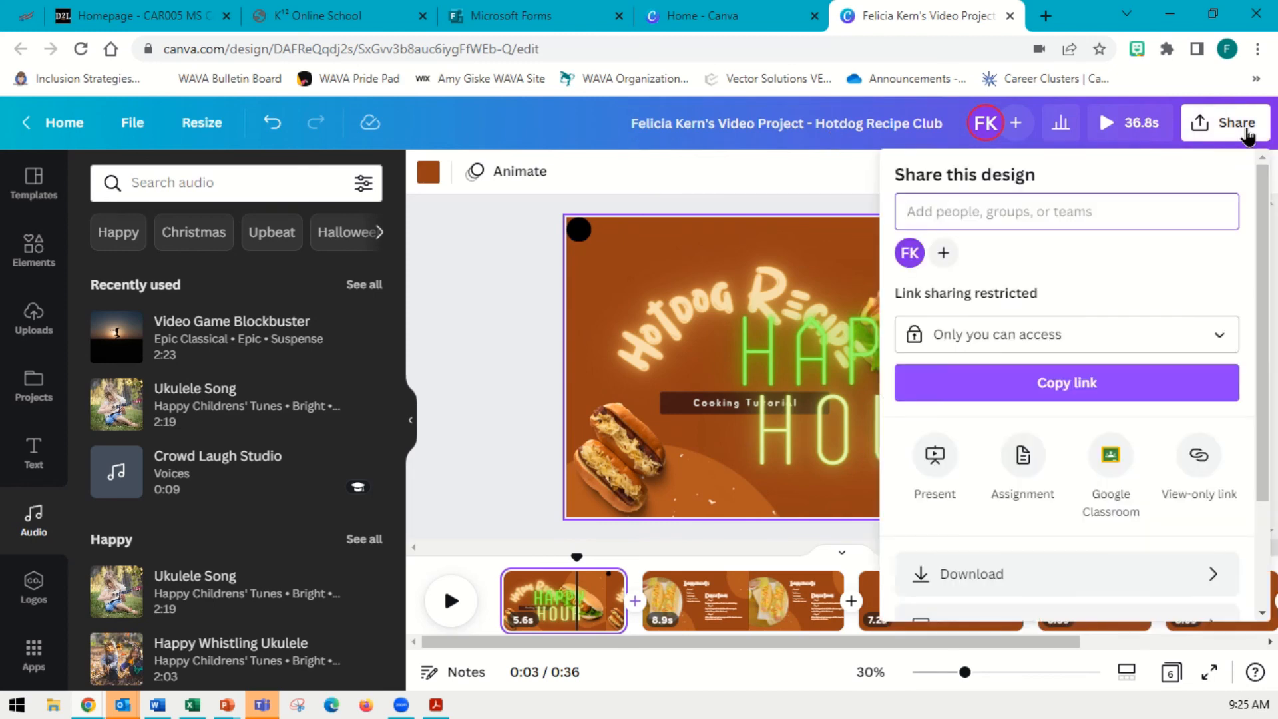
scroll(1152, 336, down, 3)
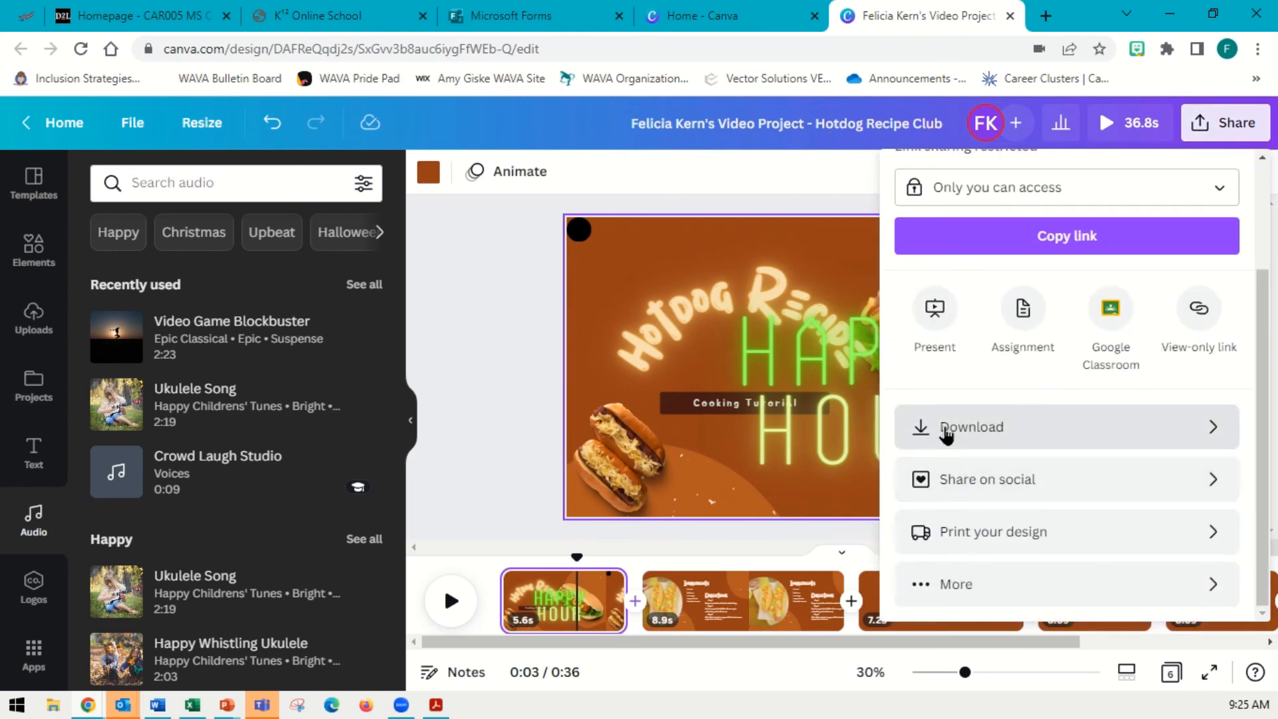
click(947, 434)
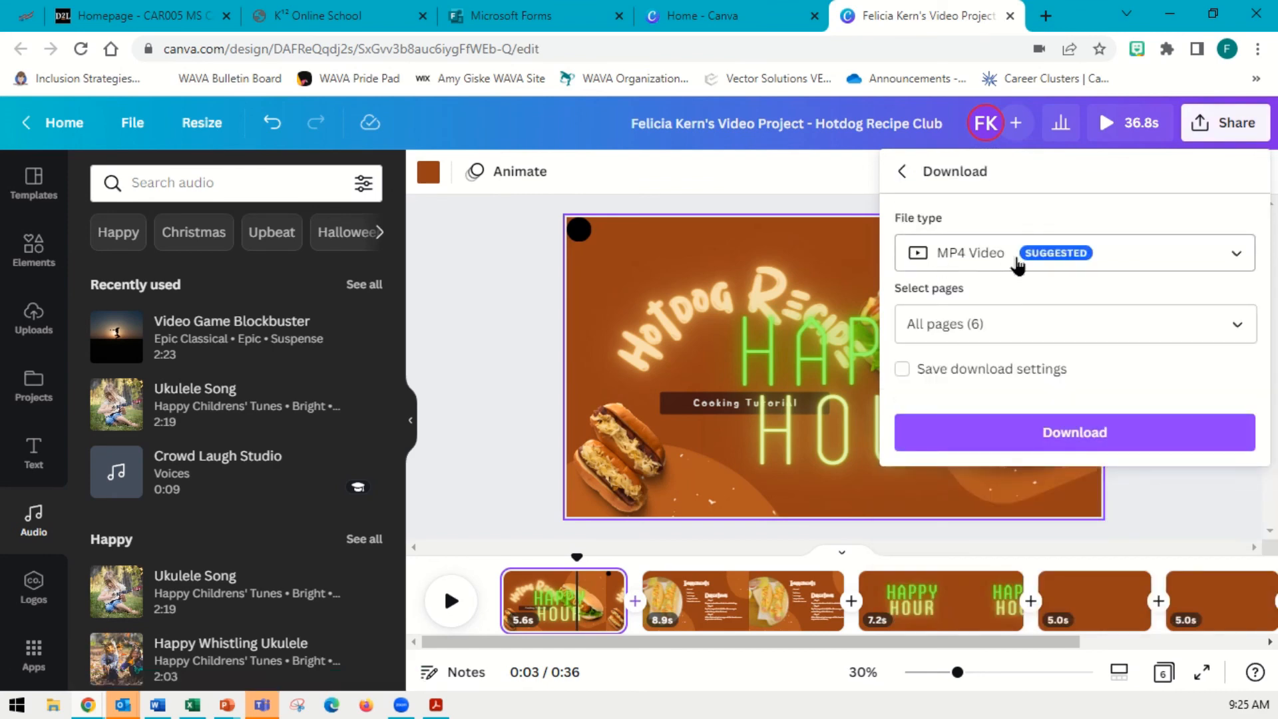
click(1018, 436)
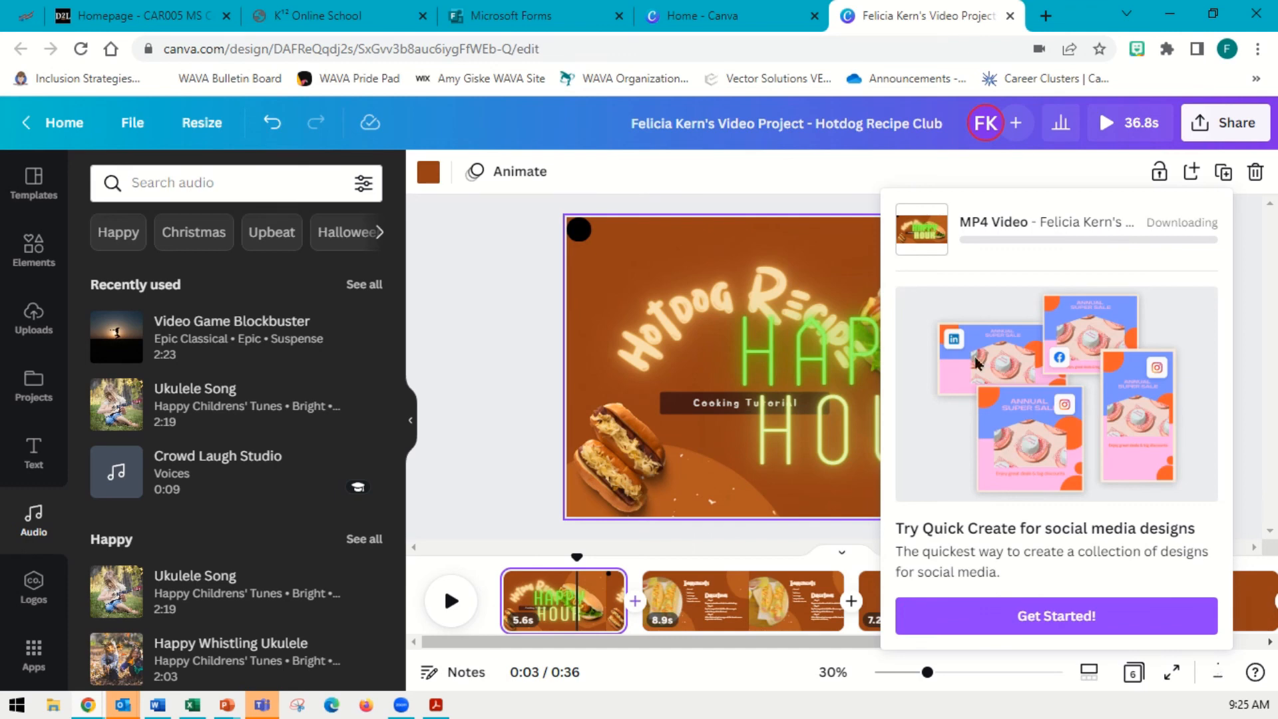